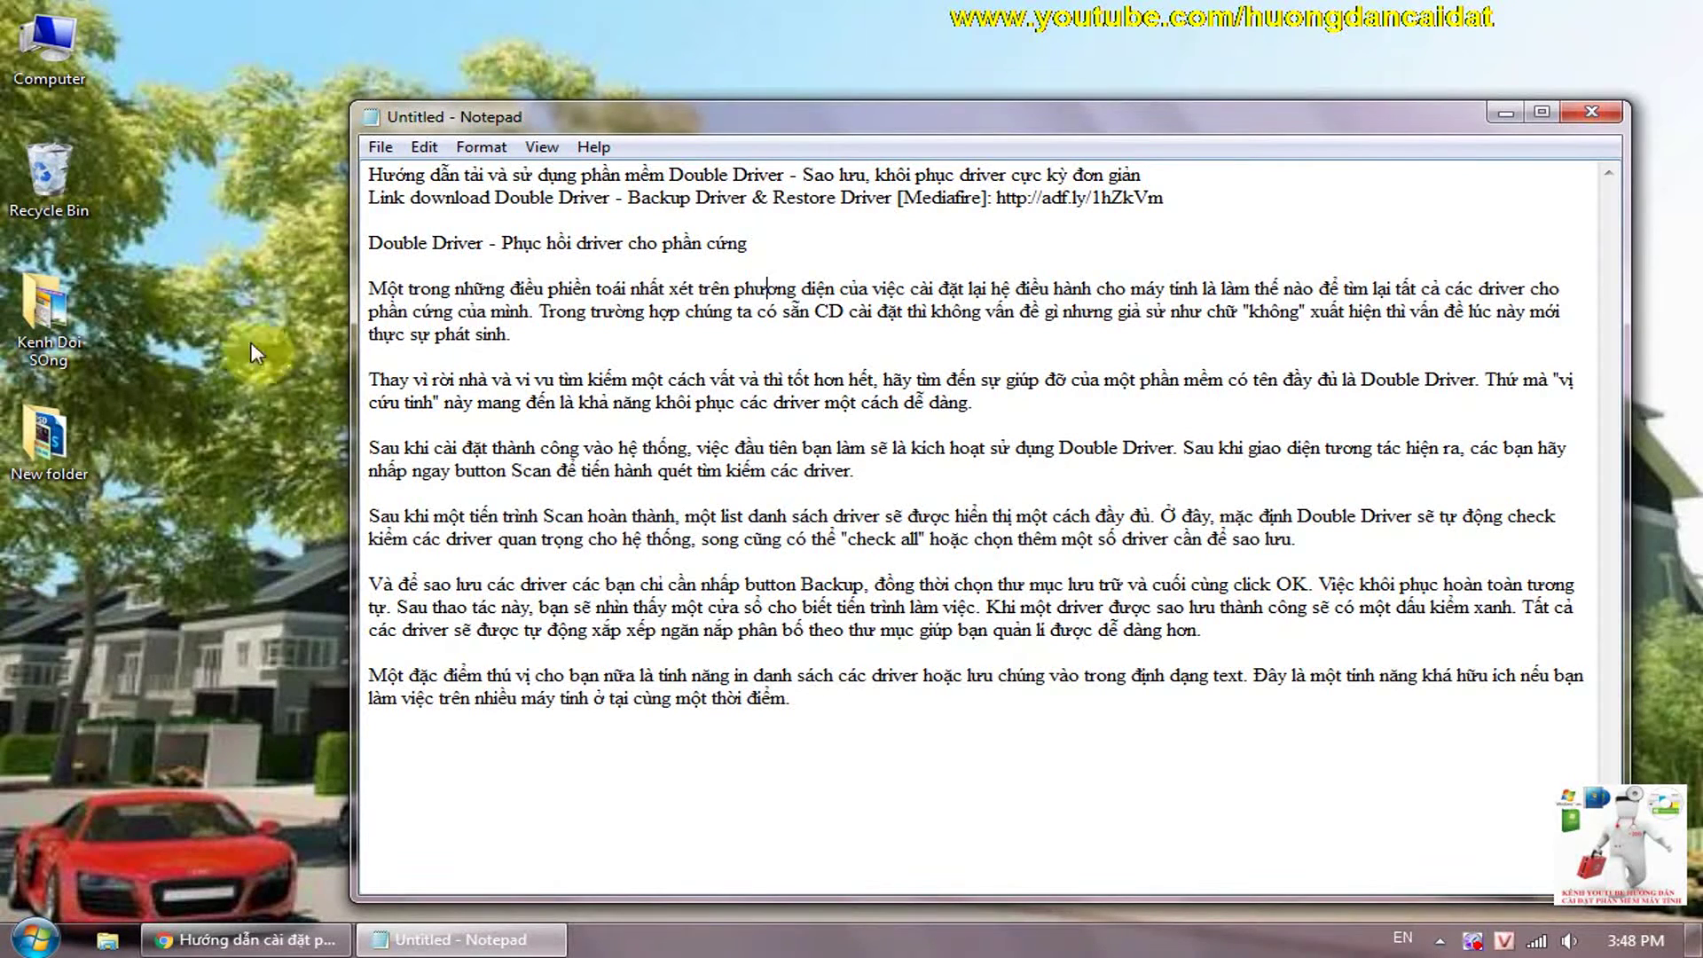
# Open the computer's management console, show Device Manager and expand the Network adapters group
pyautogui.rightClick(28, 44)
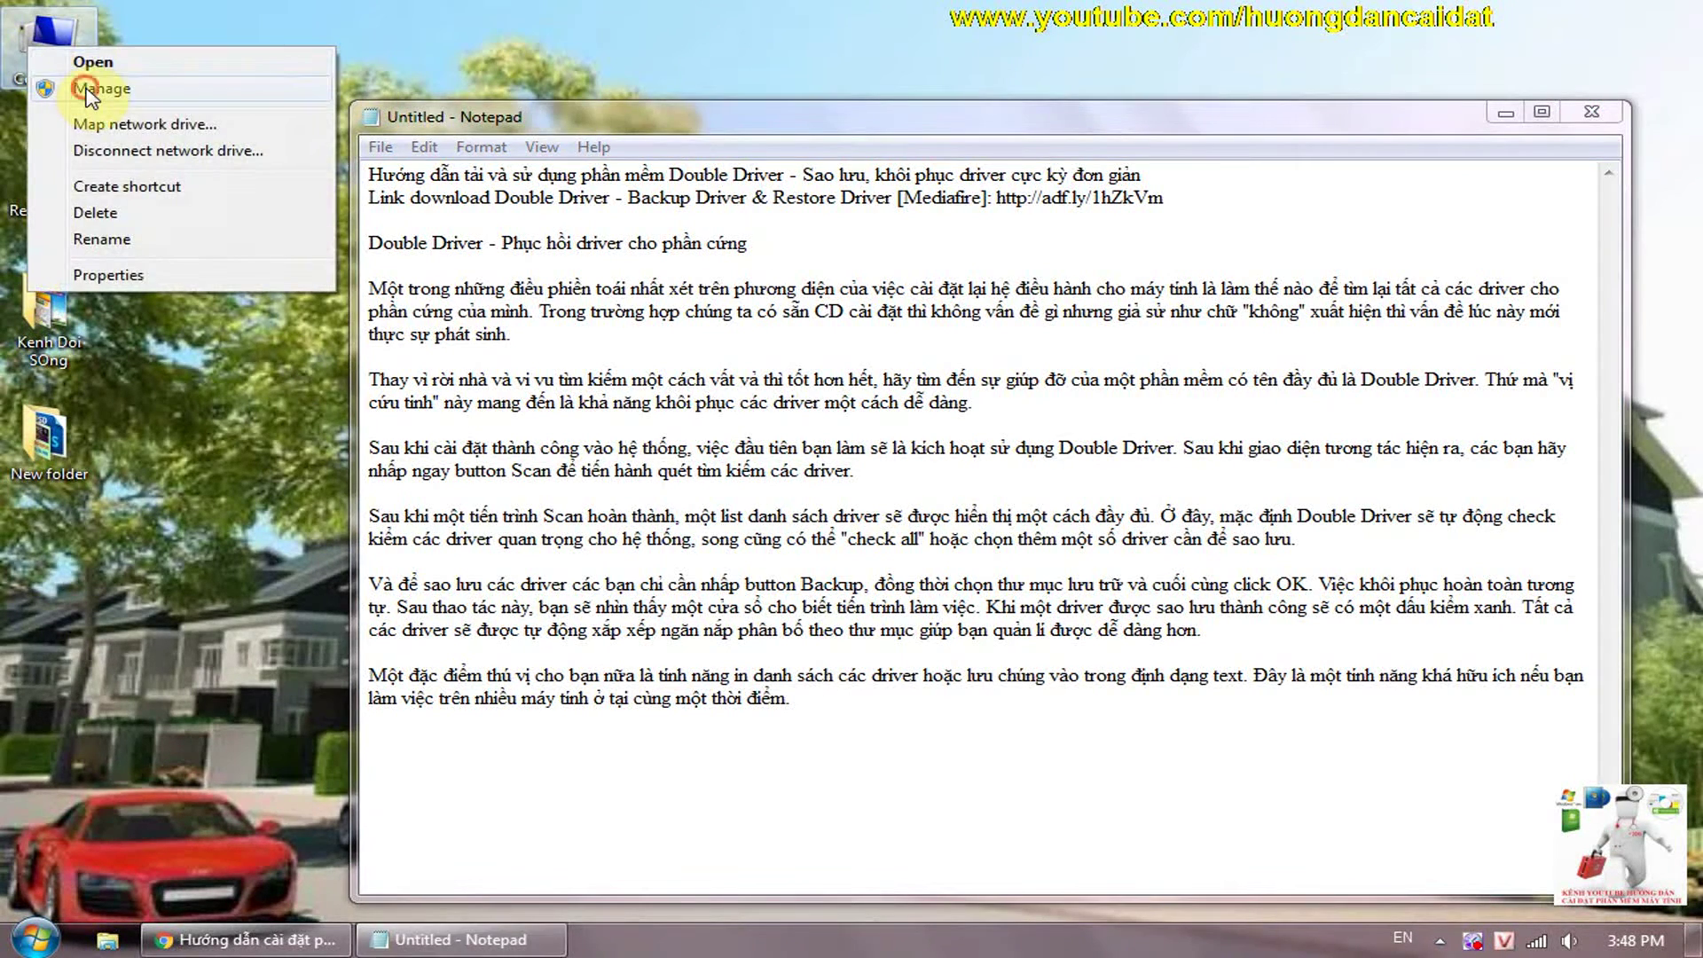
pyautogui.click(86, 90)
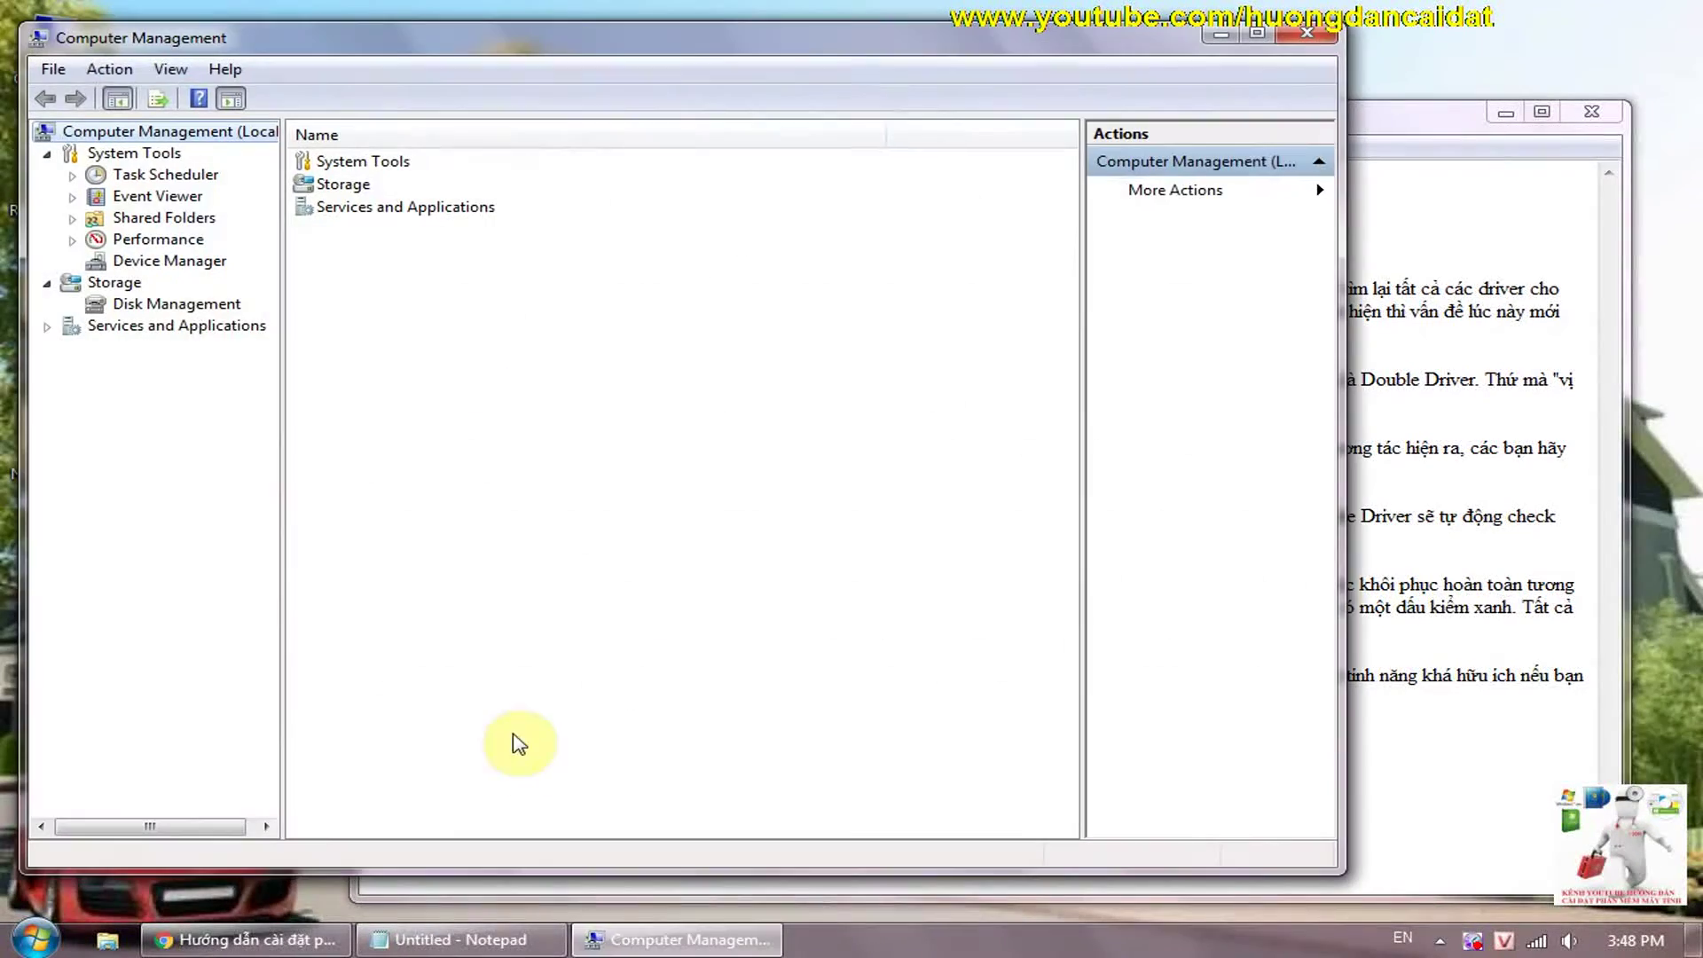
pyautogui.click(165, 261)
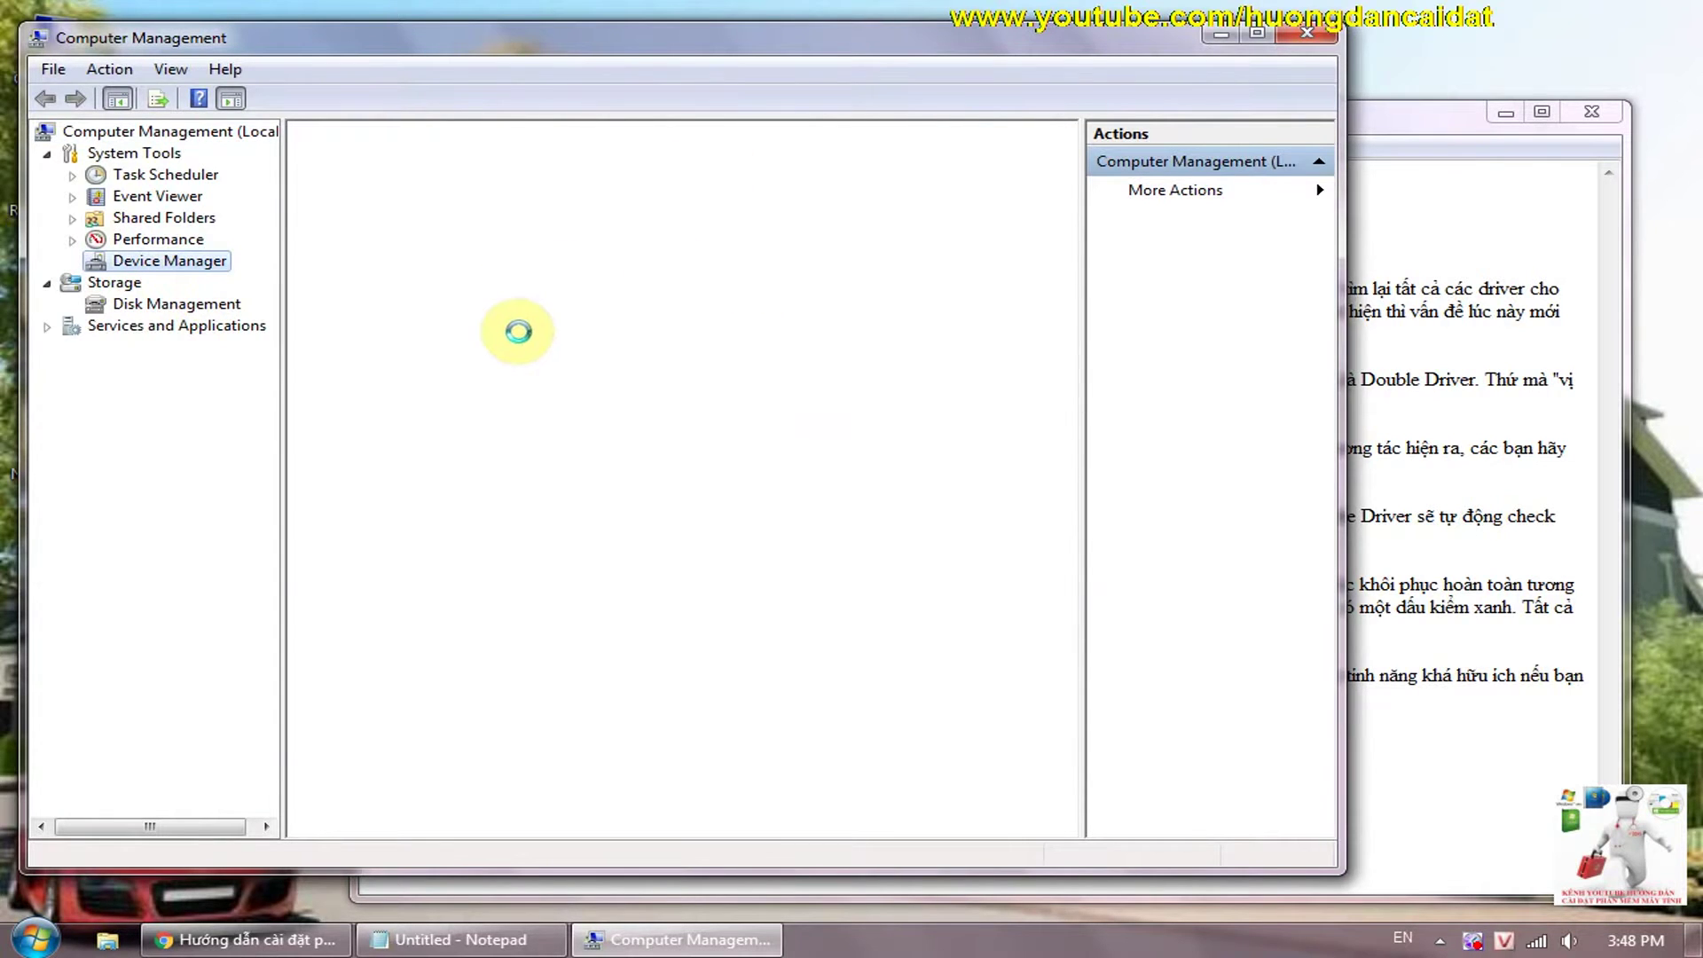
pyautogui.doubleClick(479, 369)
pyautogui.click(424, 391)
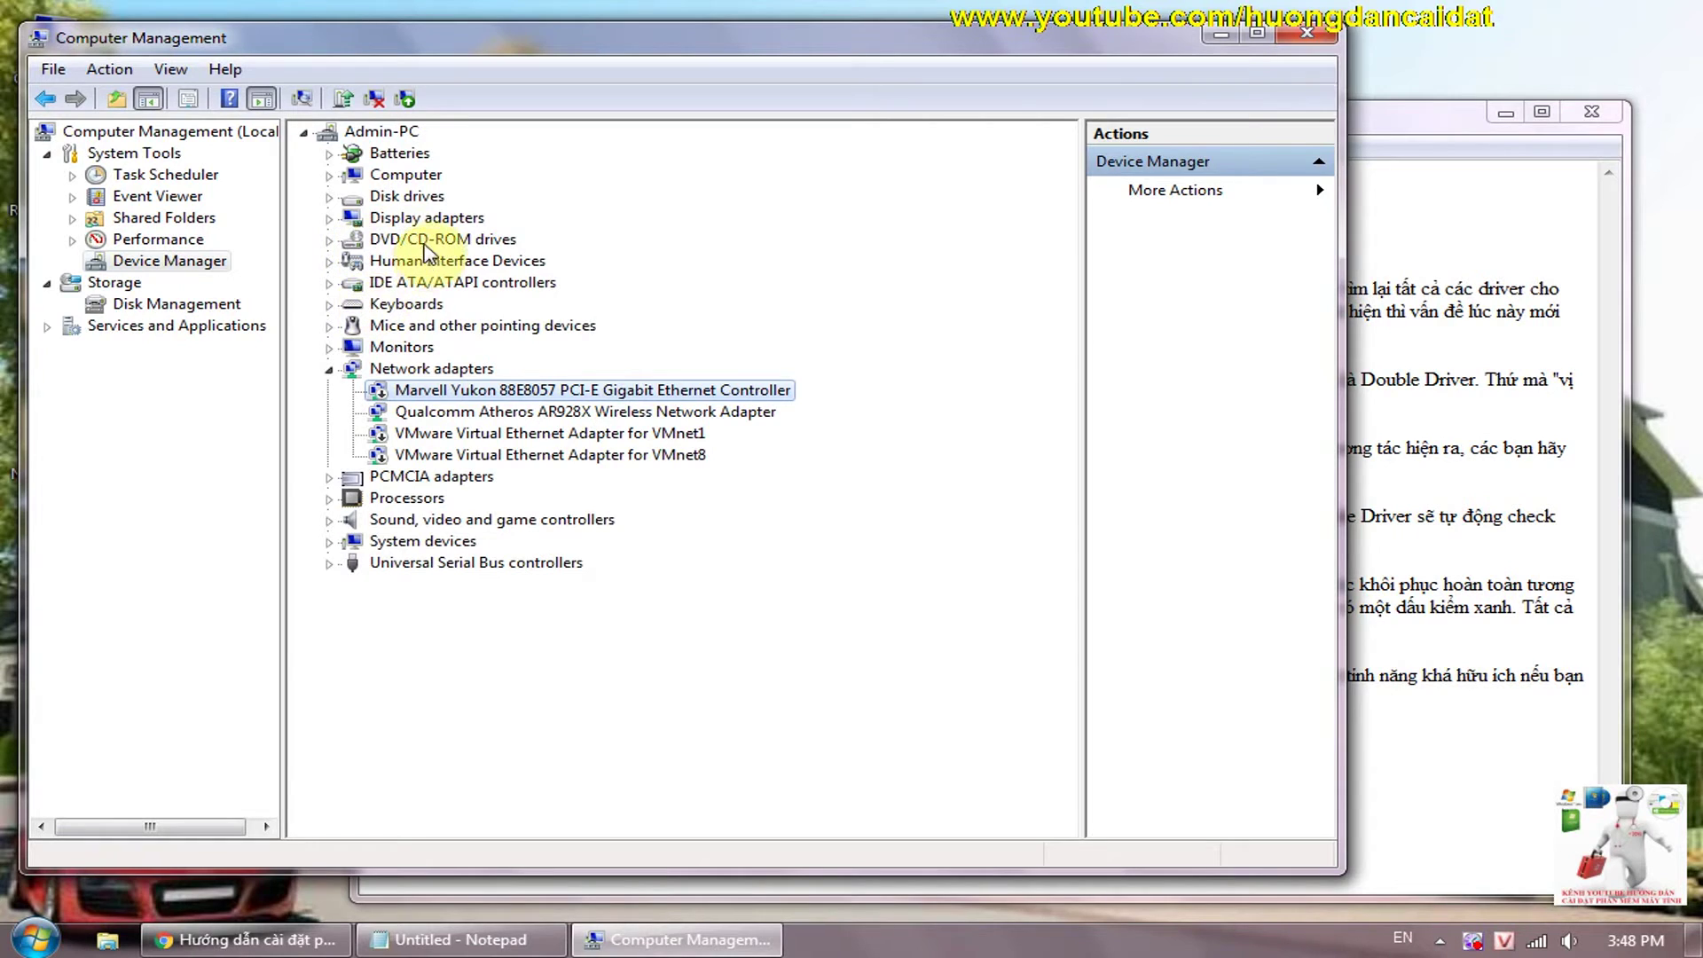
# Expand the display adapters, sound and USB controller groups to examine their devices, and collapse the USB group again
pyautogui.click(328, 218)
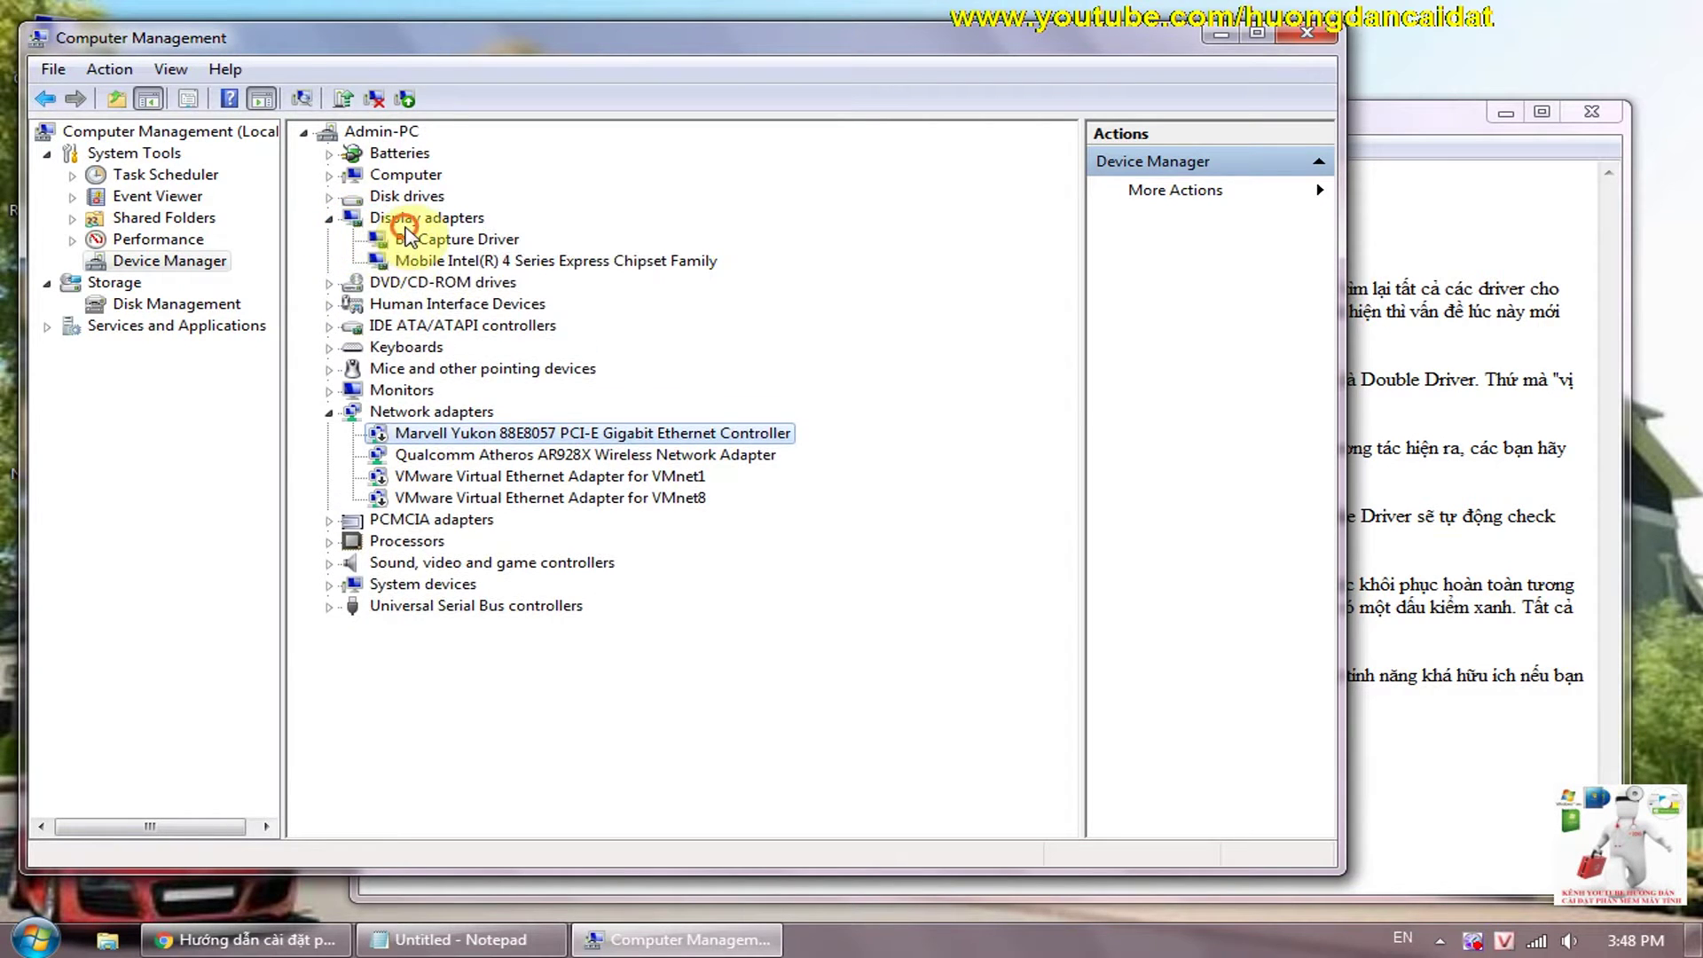
pyautogui.click(404, 218)
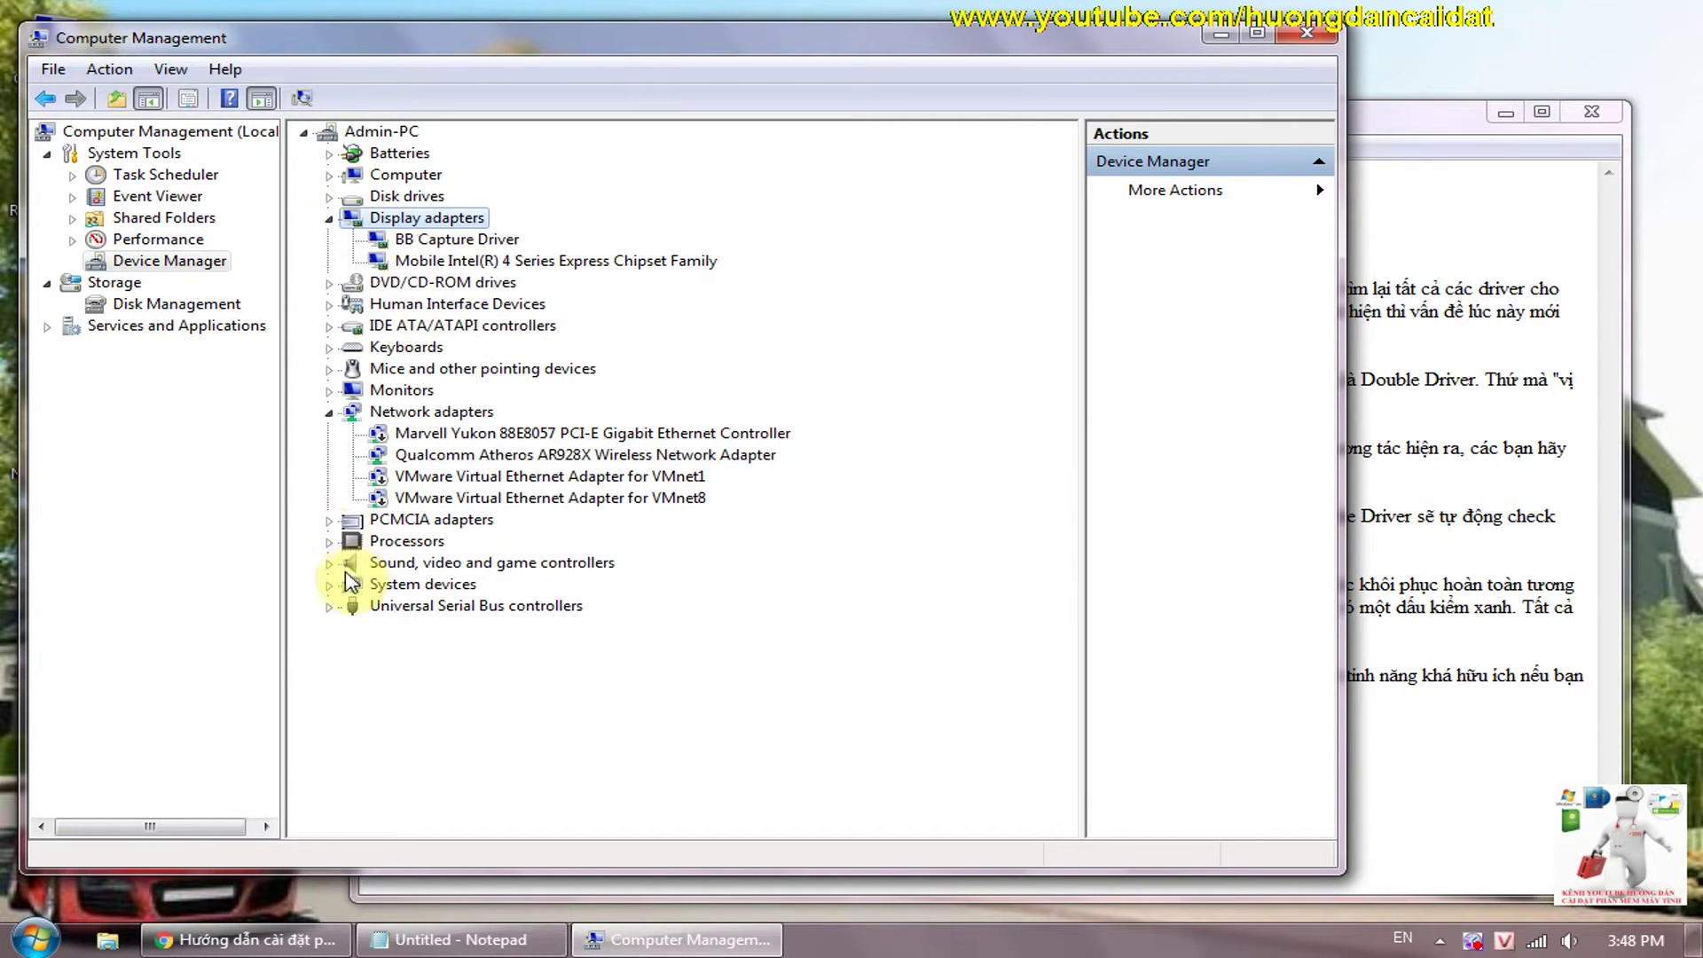
pyautogui.click(329, 563)
pyautogui.click(329, 649)
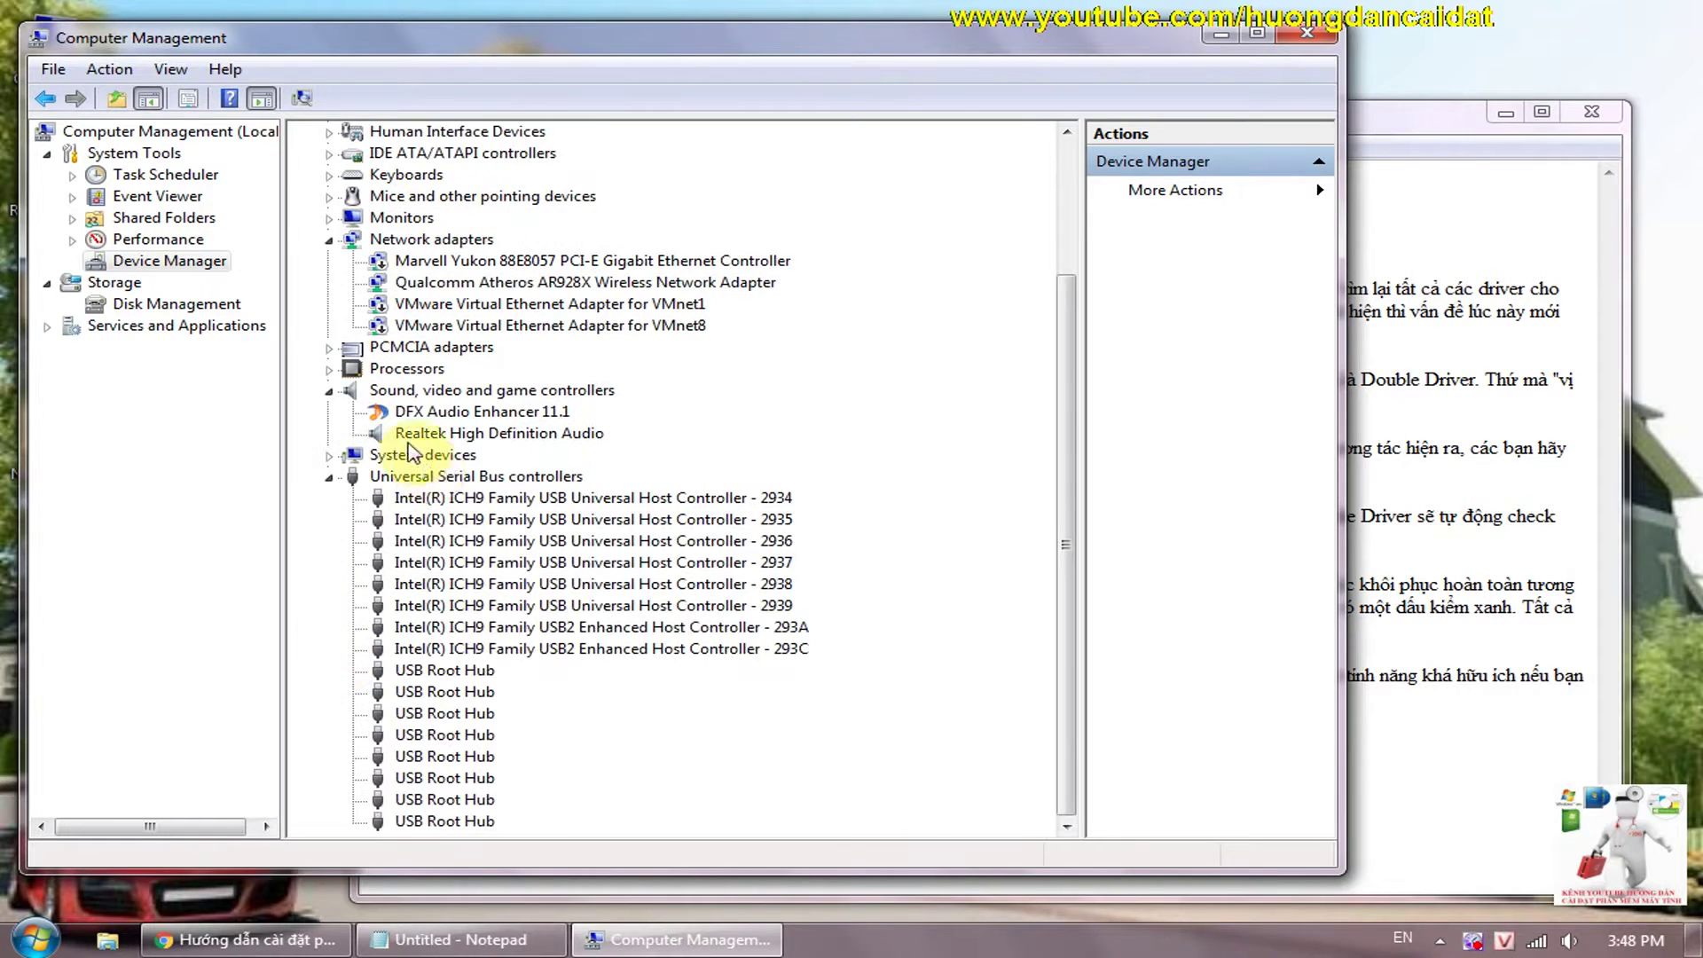
pyautogui.click(329, 477)
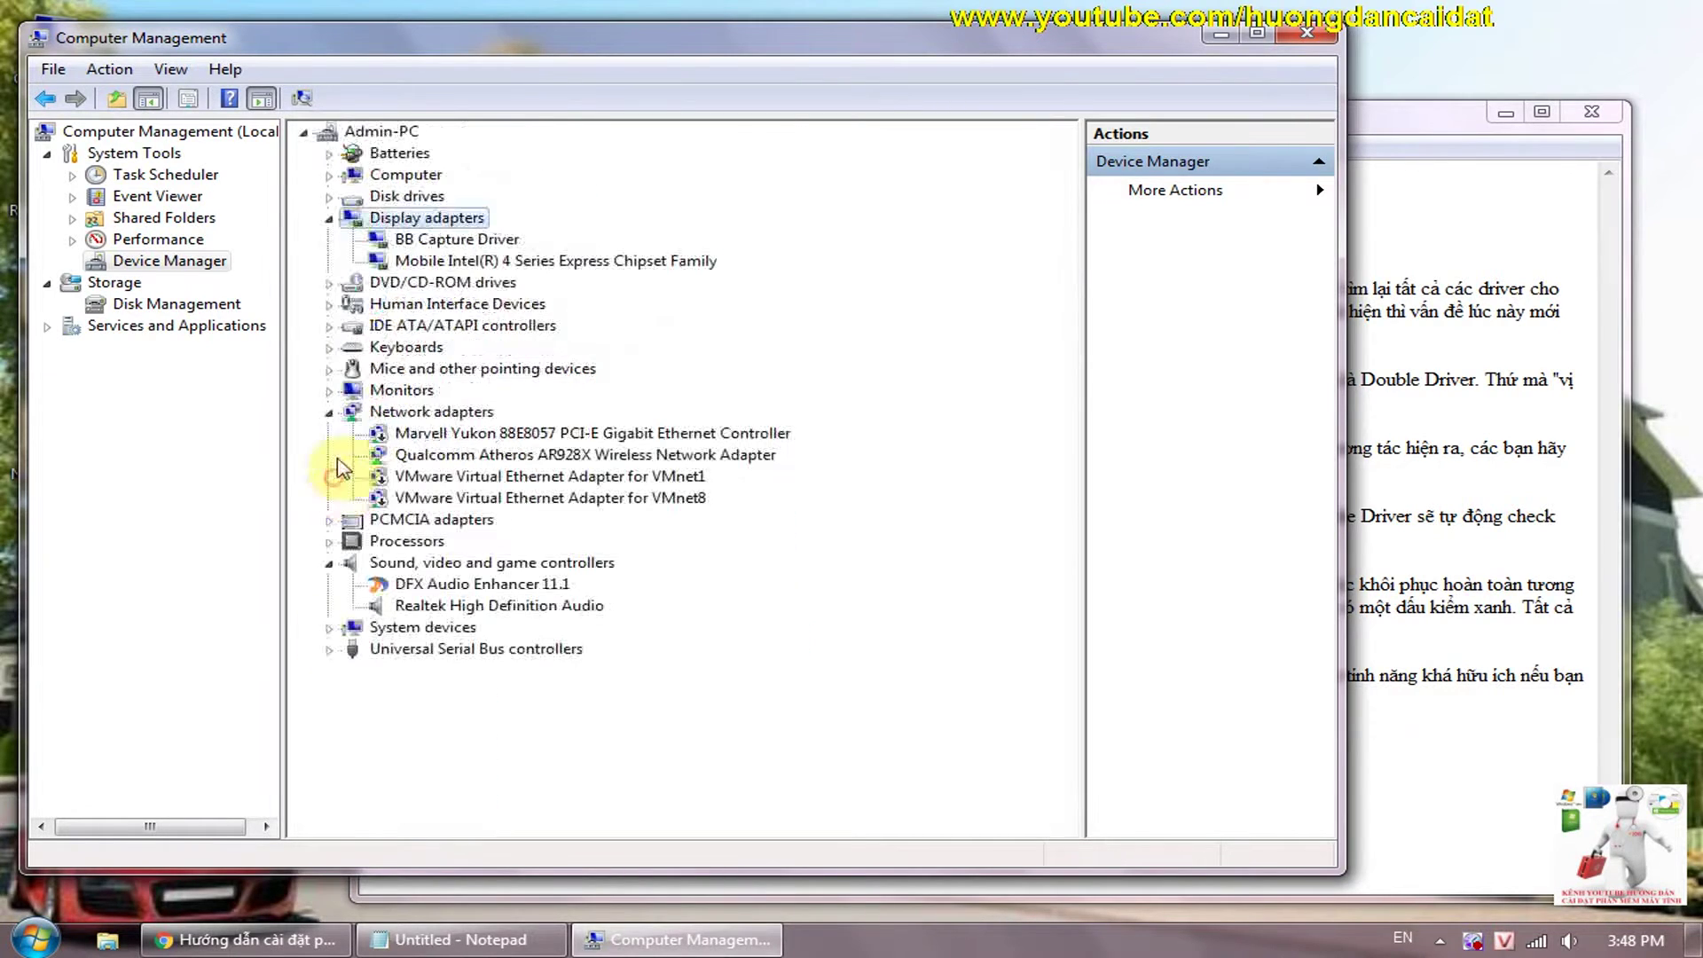
pyautogui.click(1354, 131)
pyautogui.click(297, 304)
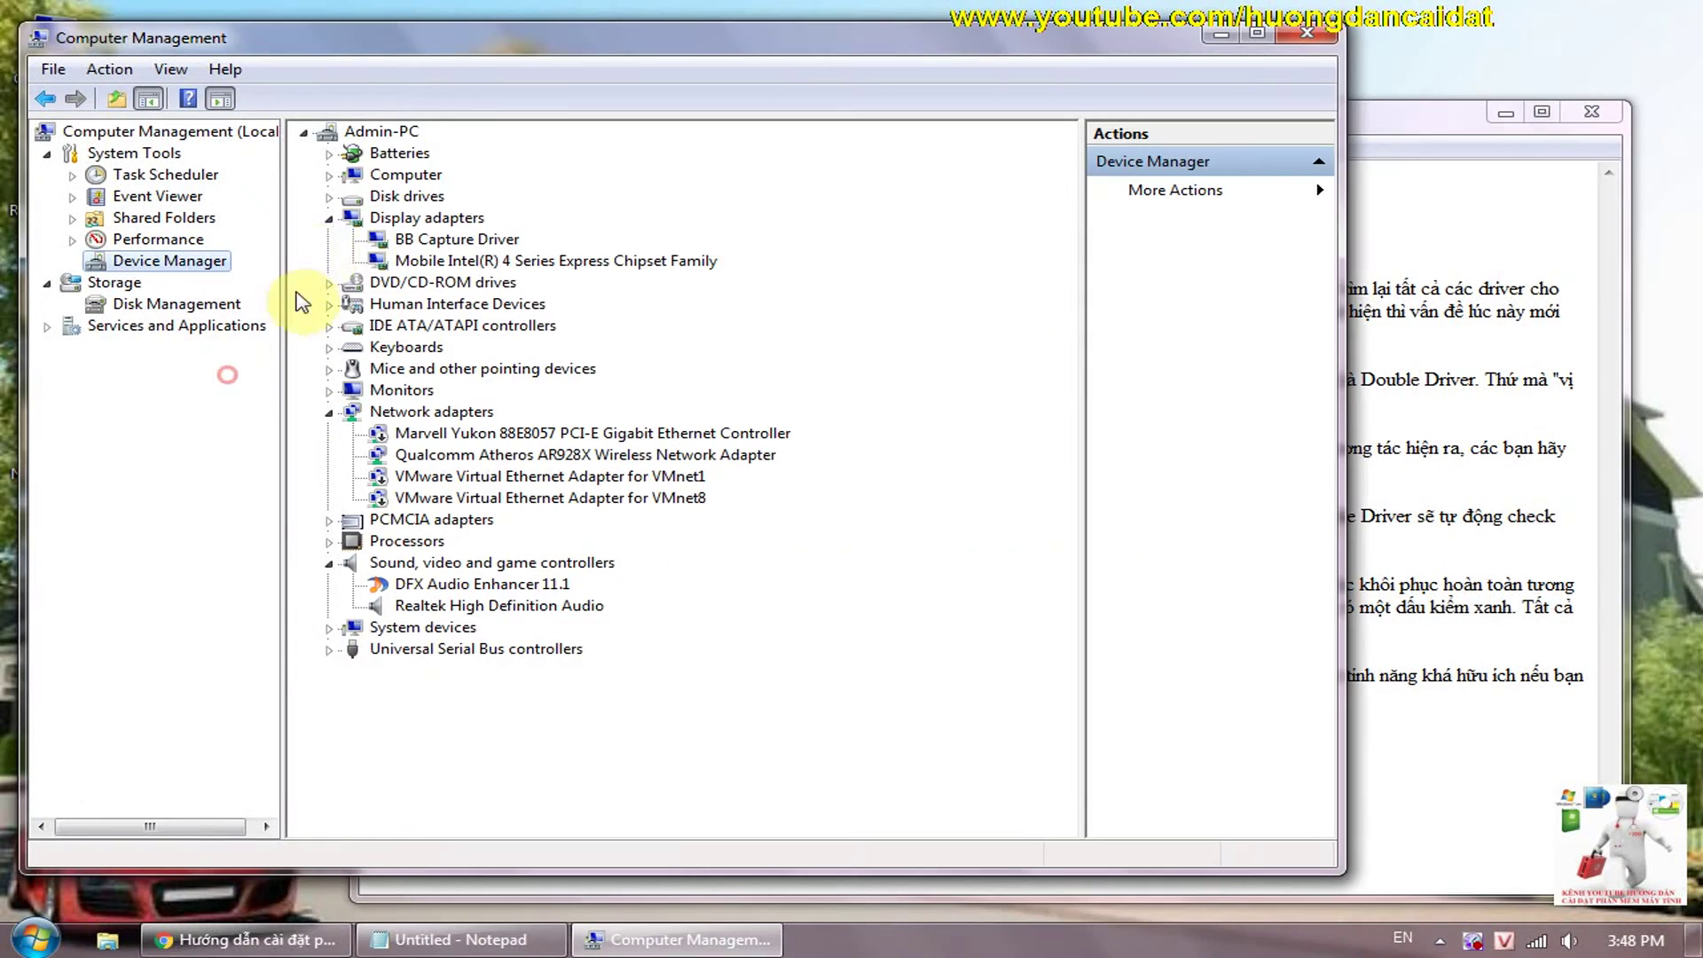
# Collapse the Display adapters, Network adapters and Sound, video and game controllers groups in the device list
pyautogui.click(328, 220)
pyautogui.click(329, 369)
pyautogui.click(329, 434)
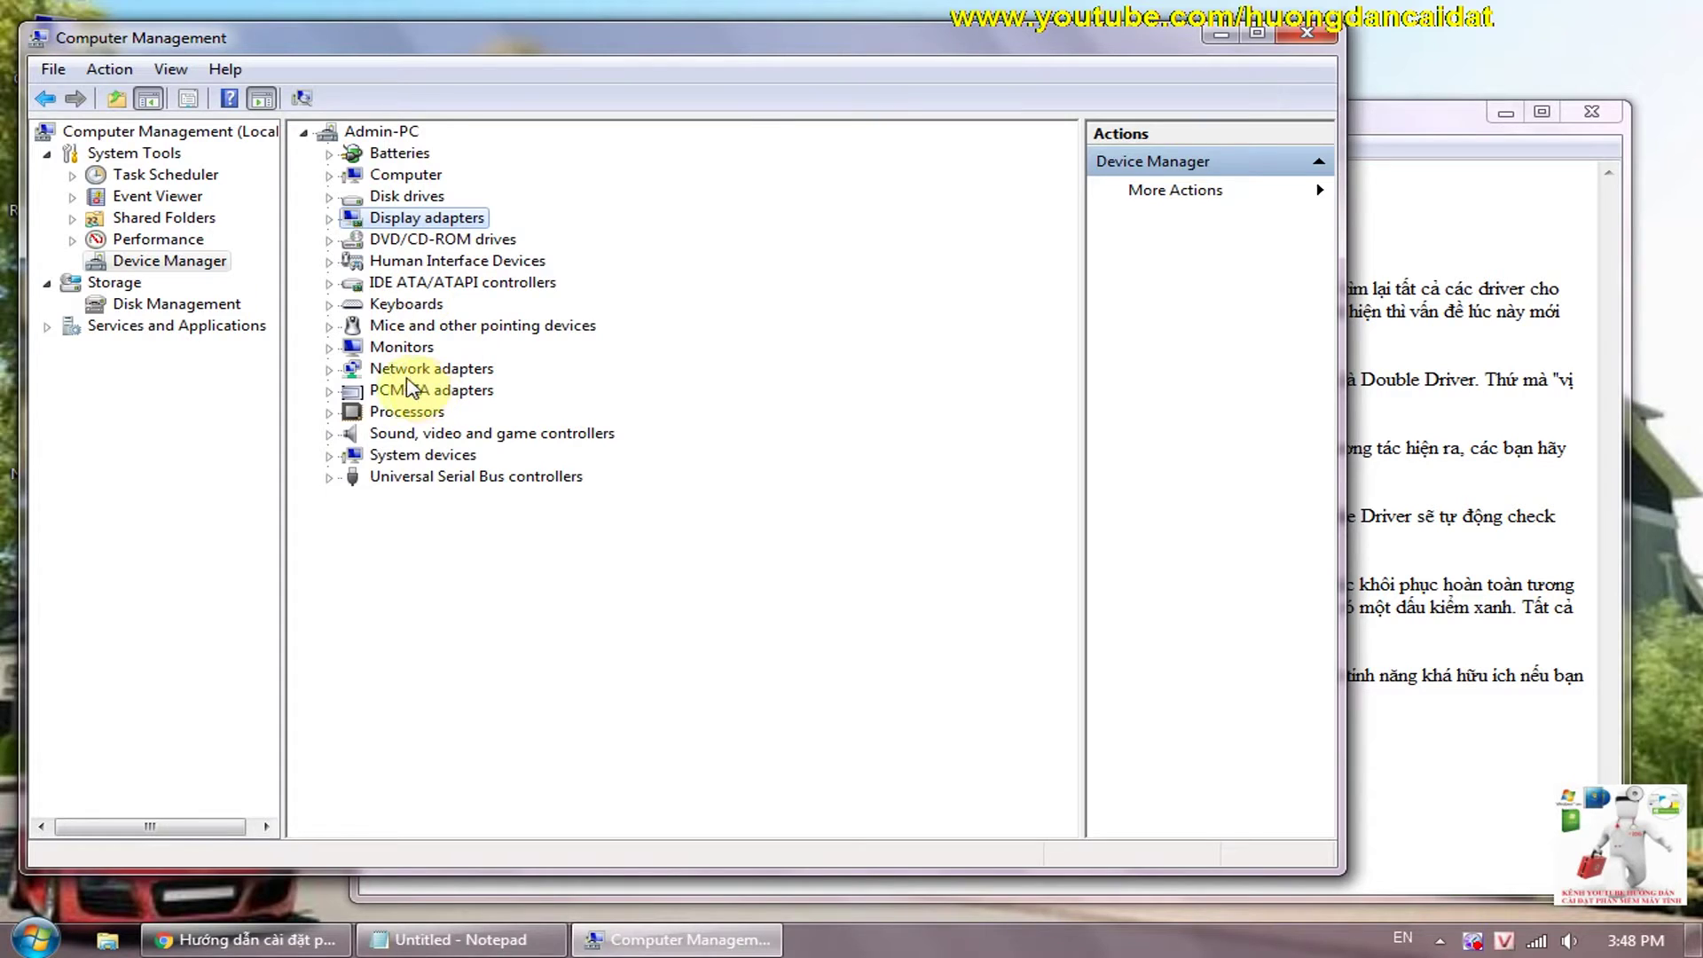
pyautogui.click(330, 369)
pyautogui.click(329, 369)
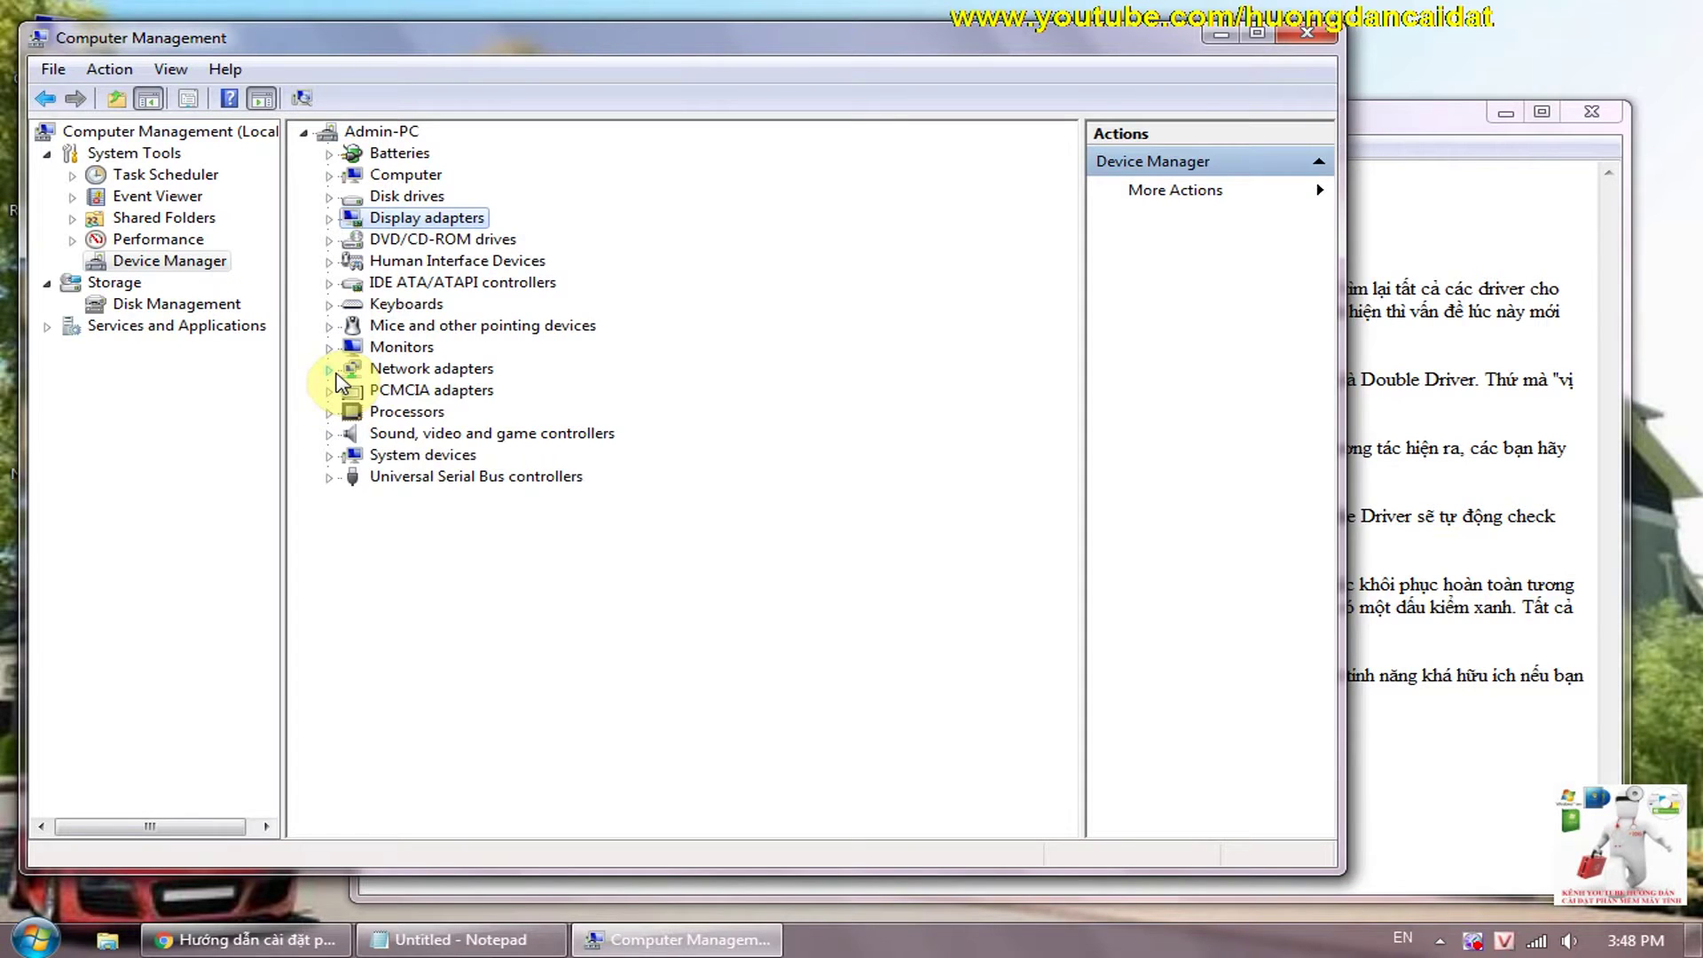
pyautogui.moveTo(395, 45)
pyautogui.mouseDown()
pyautogui.moveTo(393, 131)
pyautogui.moveTo(387, 38)
pyautogui.mouseUp()
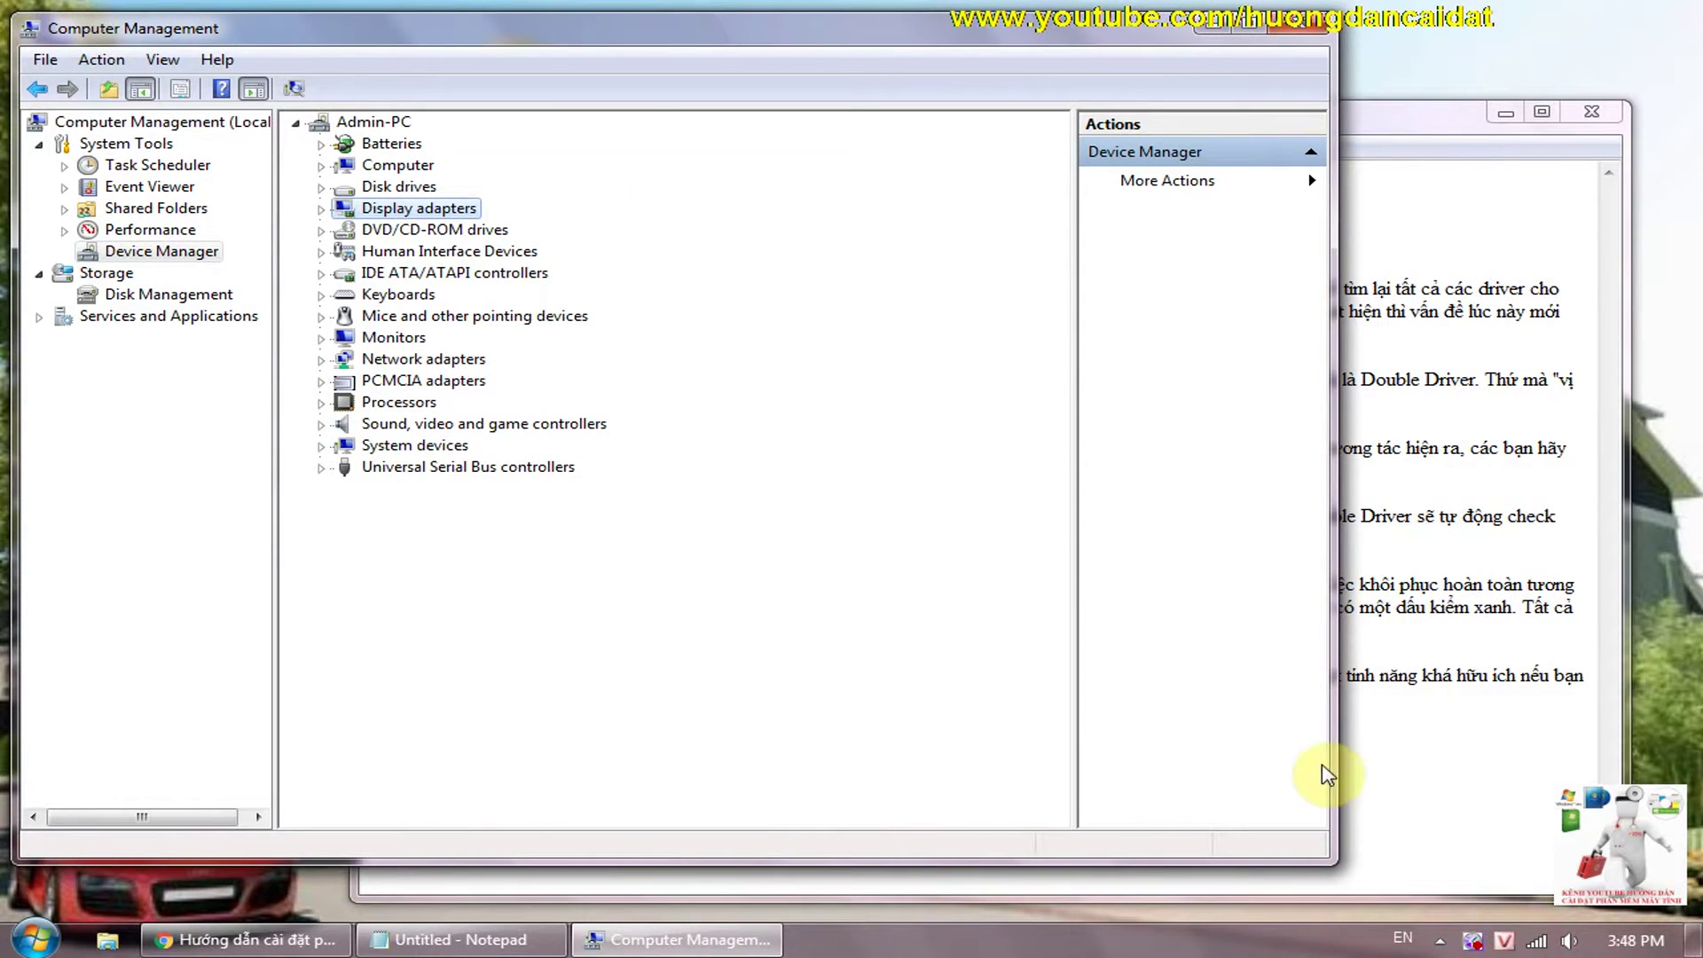
pyautogui.click(1437, 765)
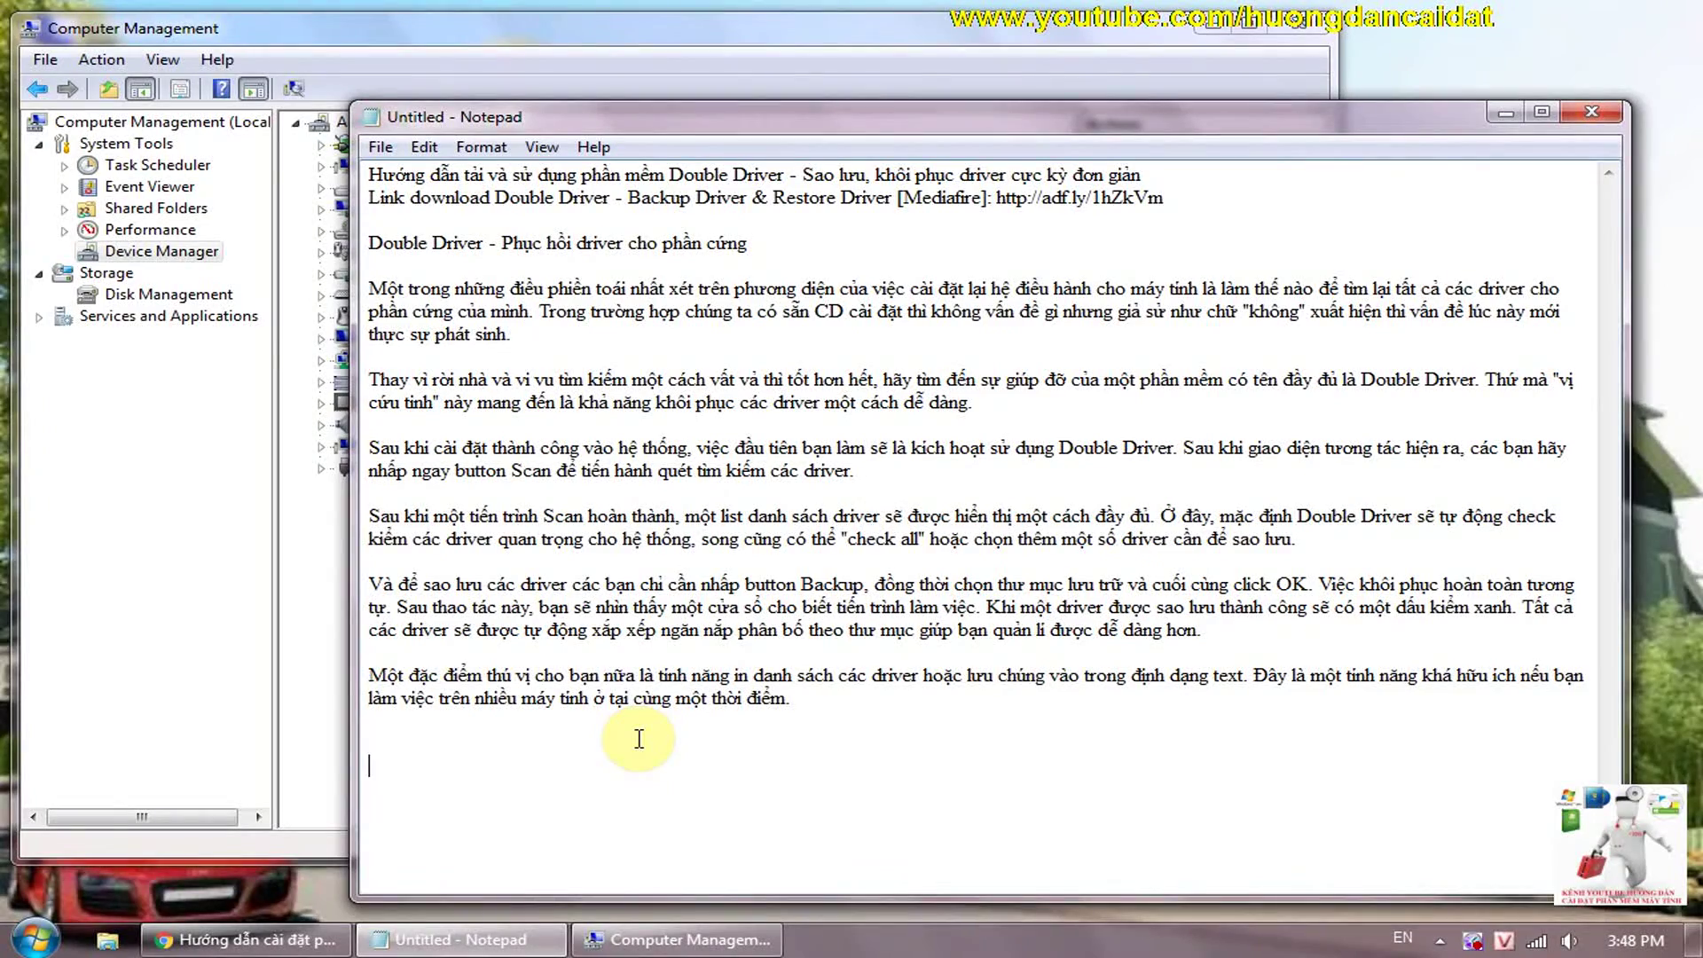
pyautogui.click(852, 710)
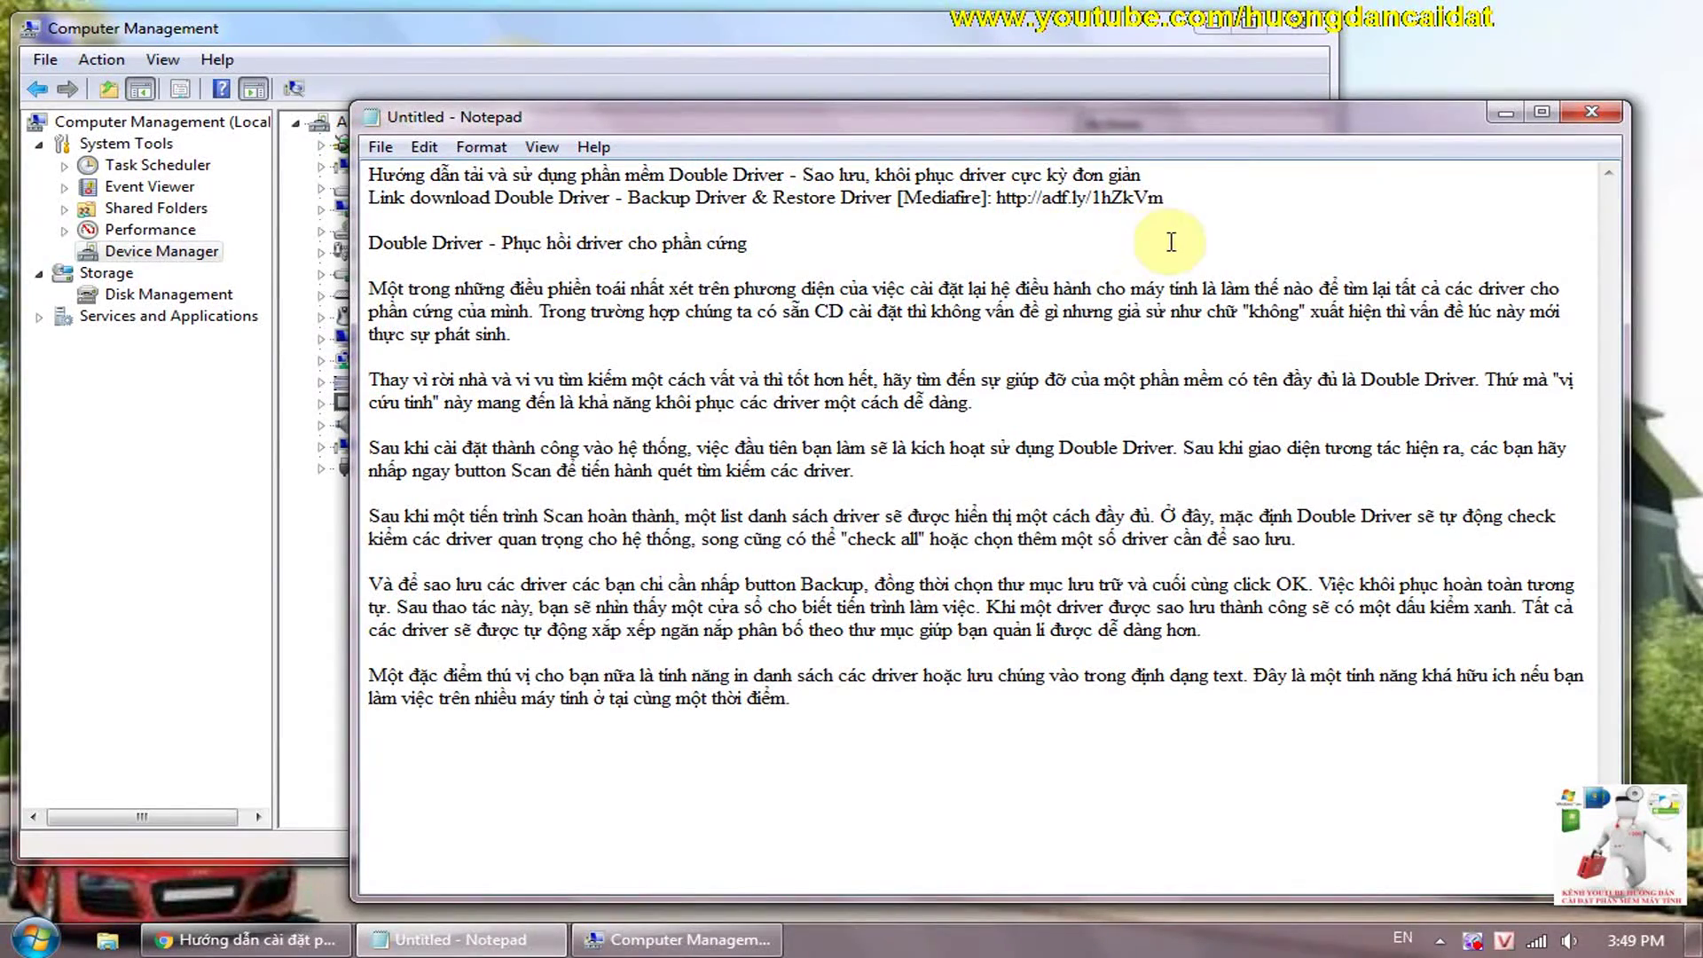
pyautogui.moveTo(1215, 199); pyautogui.dragTo(996, 197)
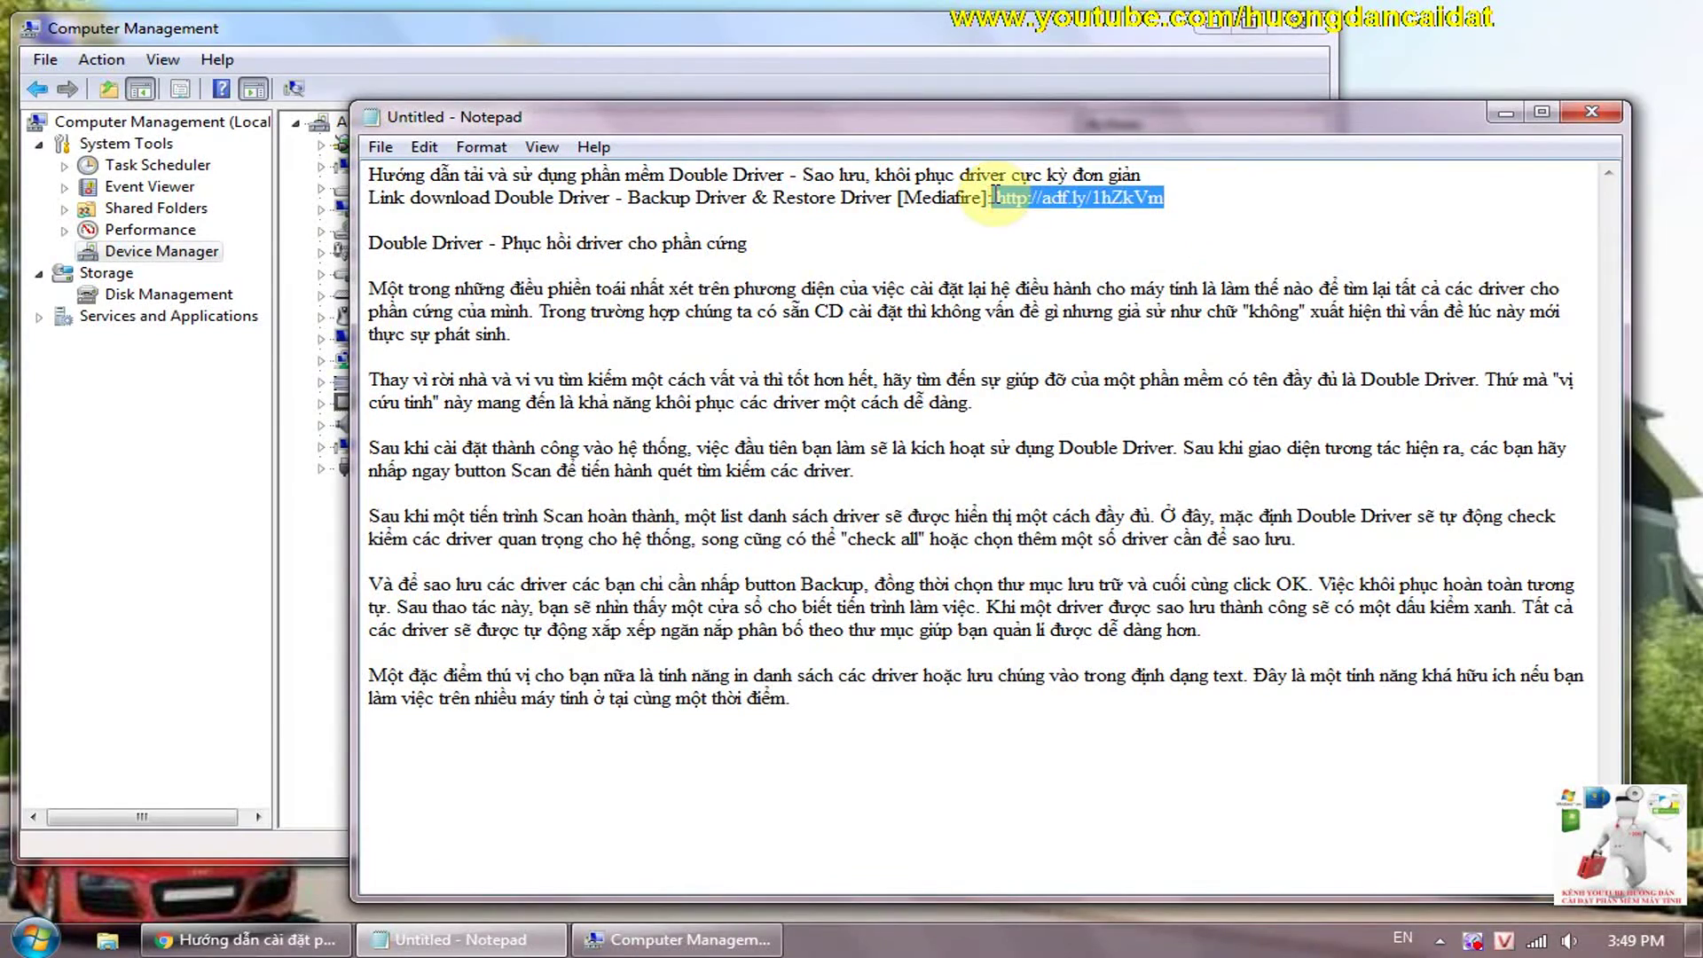
pyautogui.rightClick(997, 195)
pyautogui.click(1055, 274)
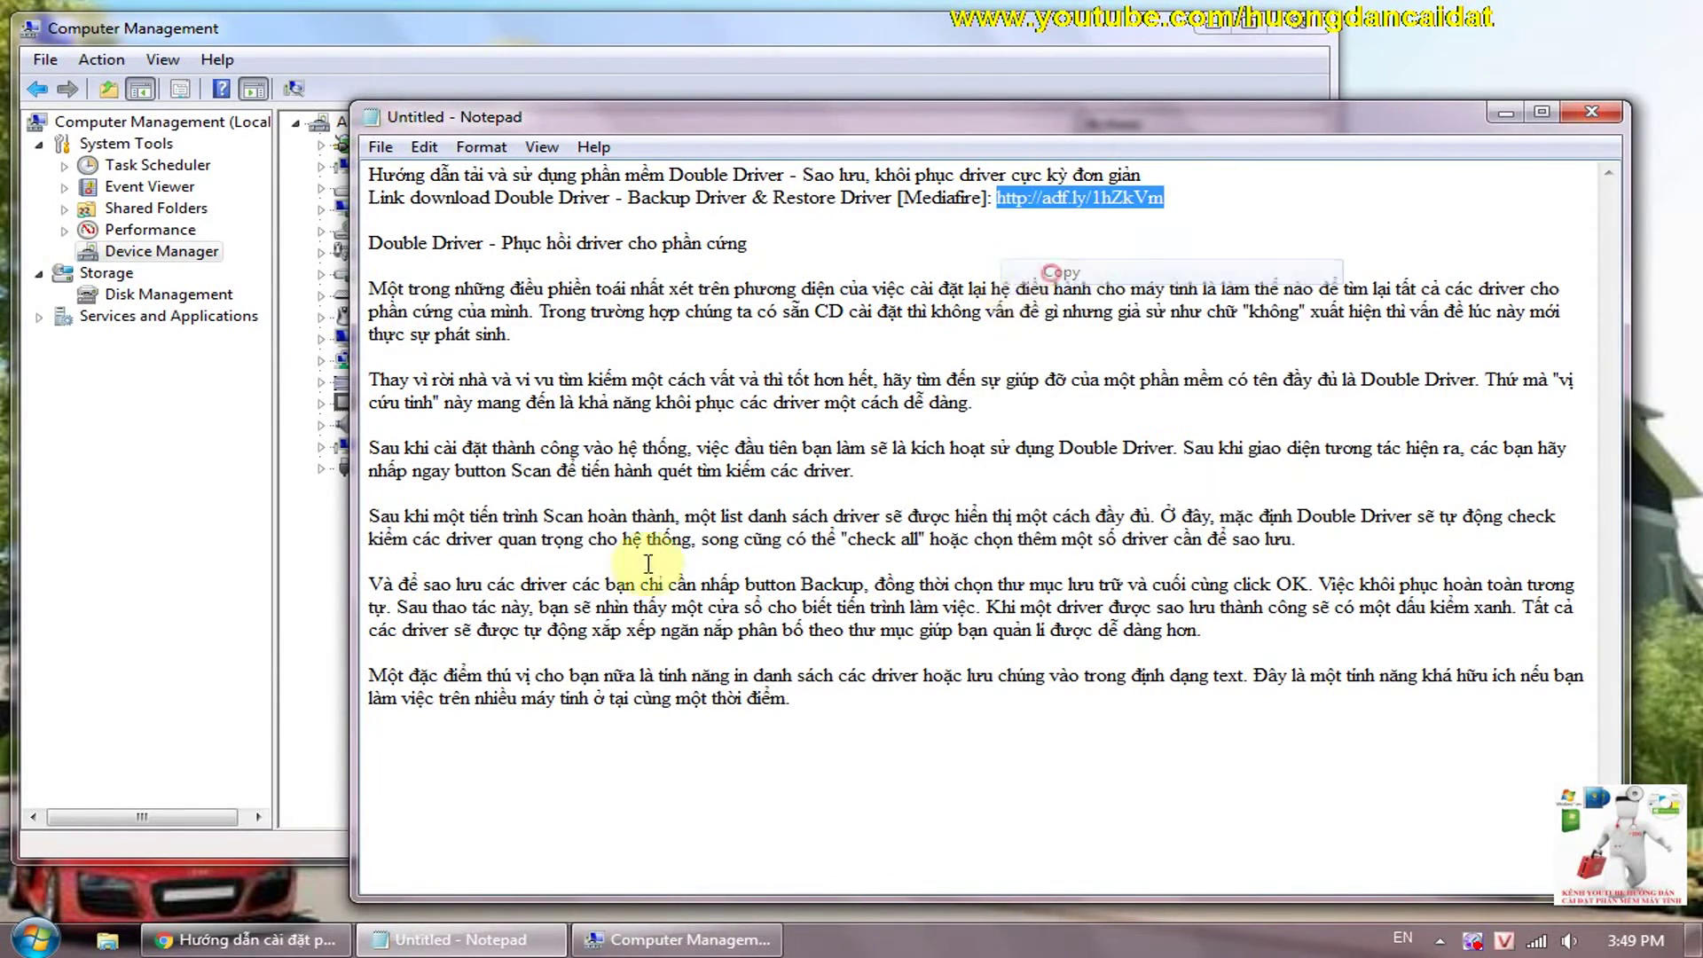
# Switch to Chrome and load the copied link in a new browser tab
pyautogui.click(340, 937)
pyautogui.click(306, 18)
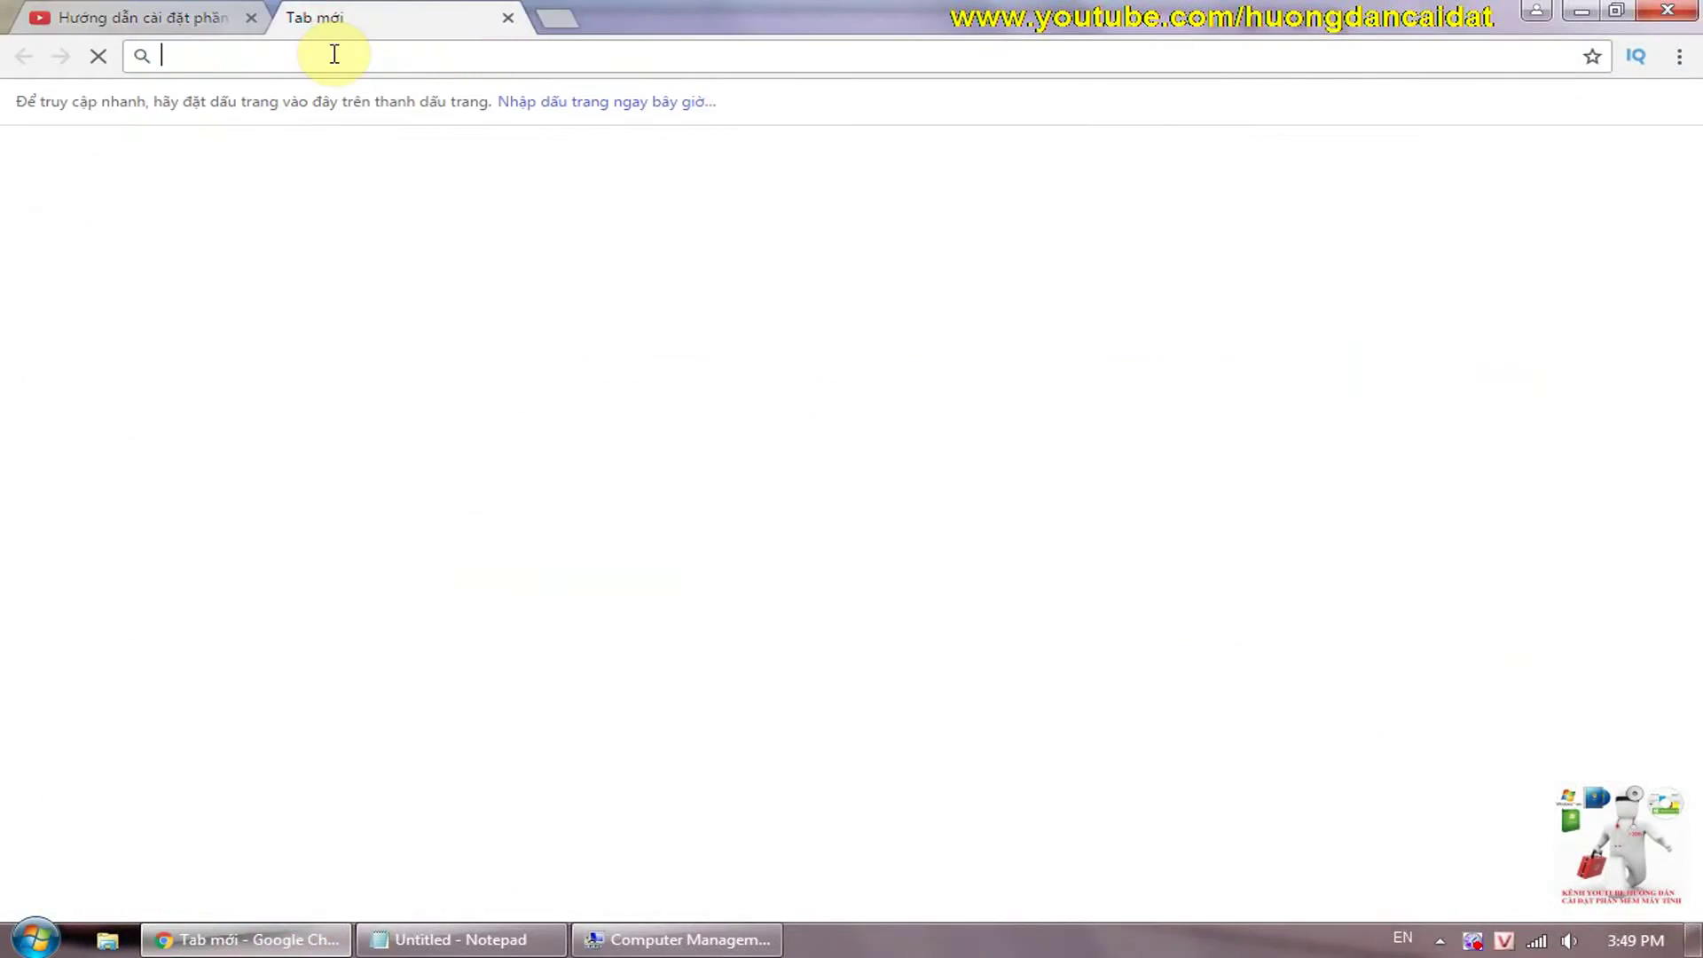
pyautogui.rightClick(331, 55)
pyautogui.click(384, 167)
pyautogui.press('Return')
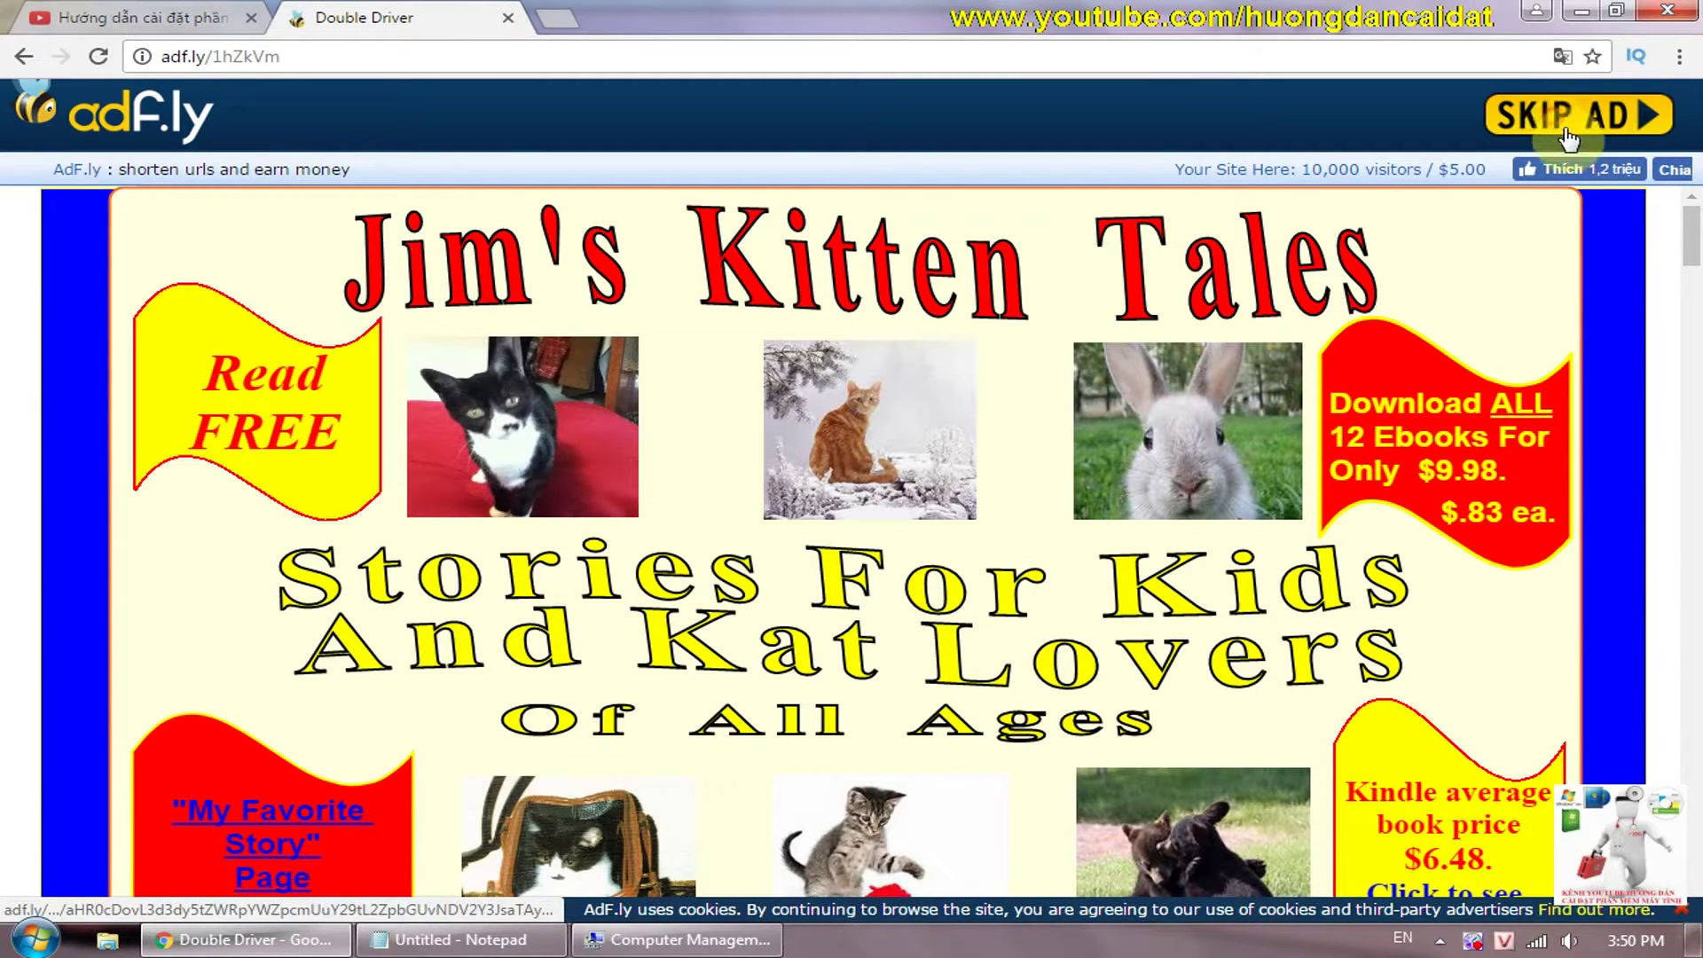
# Skip the AdF.ly advertisement to reach the MediaFire page and close the leftover ad tab
pyautogui.click(1570, 110)
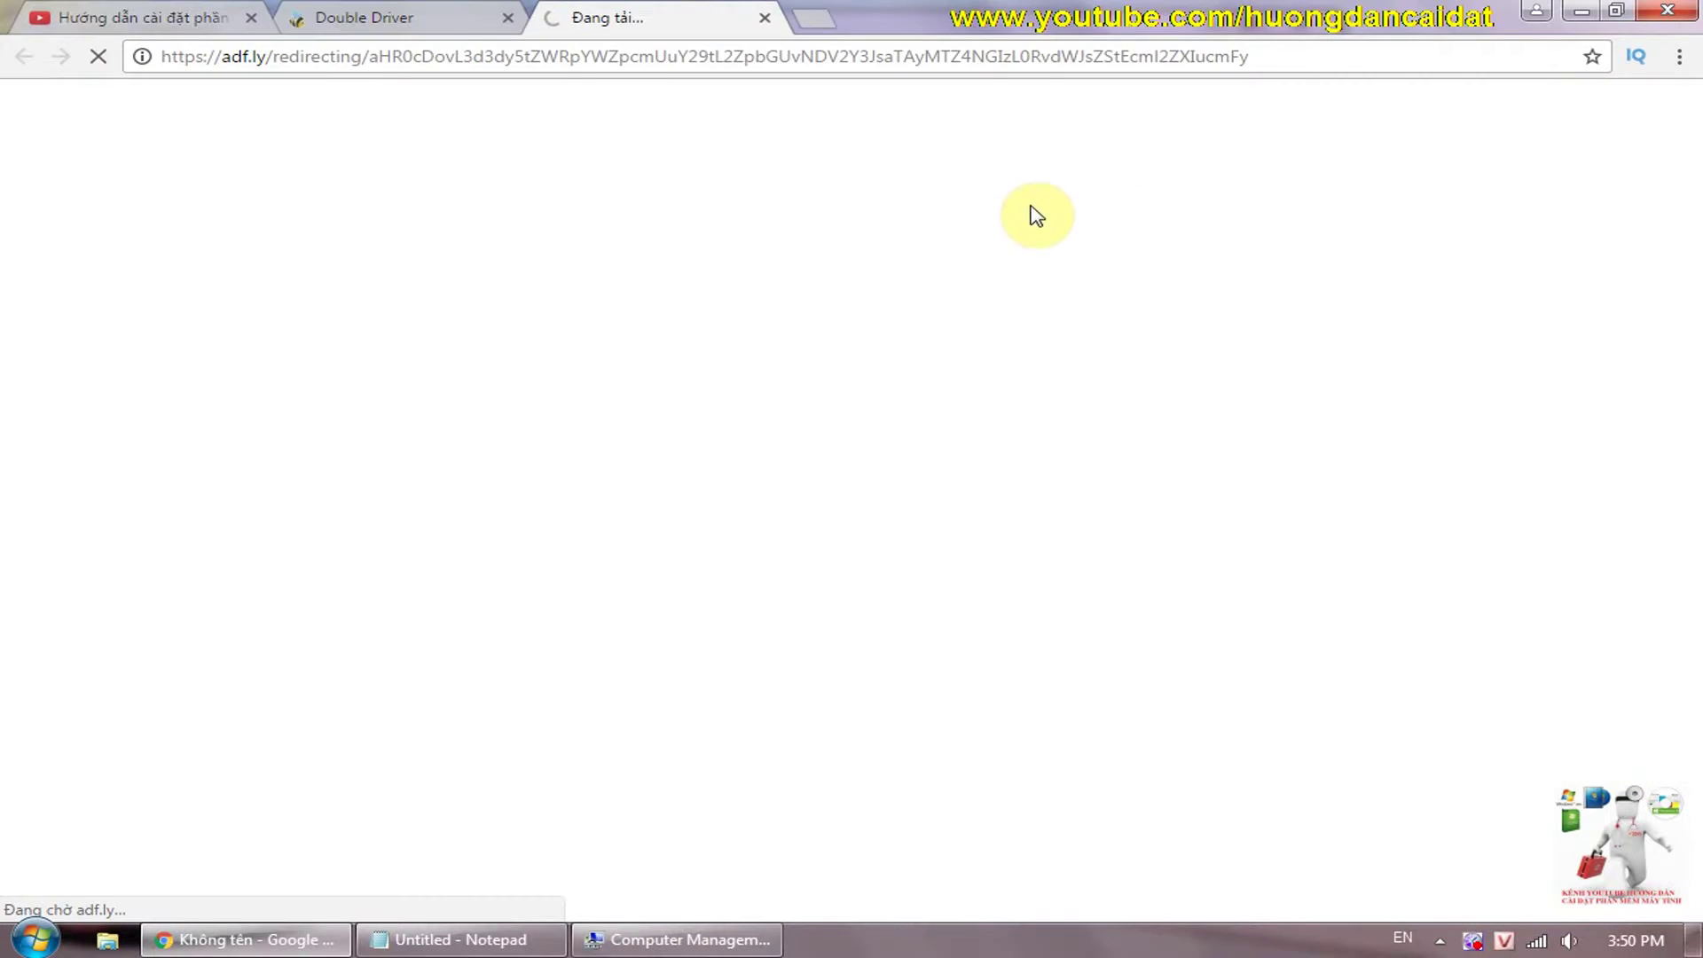
pyautogui.click(405, 14)
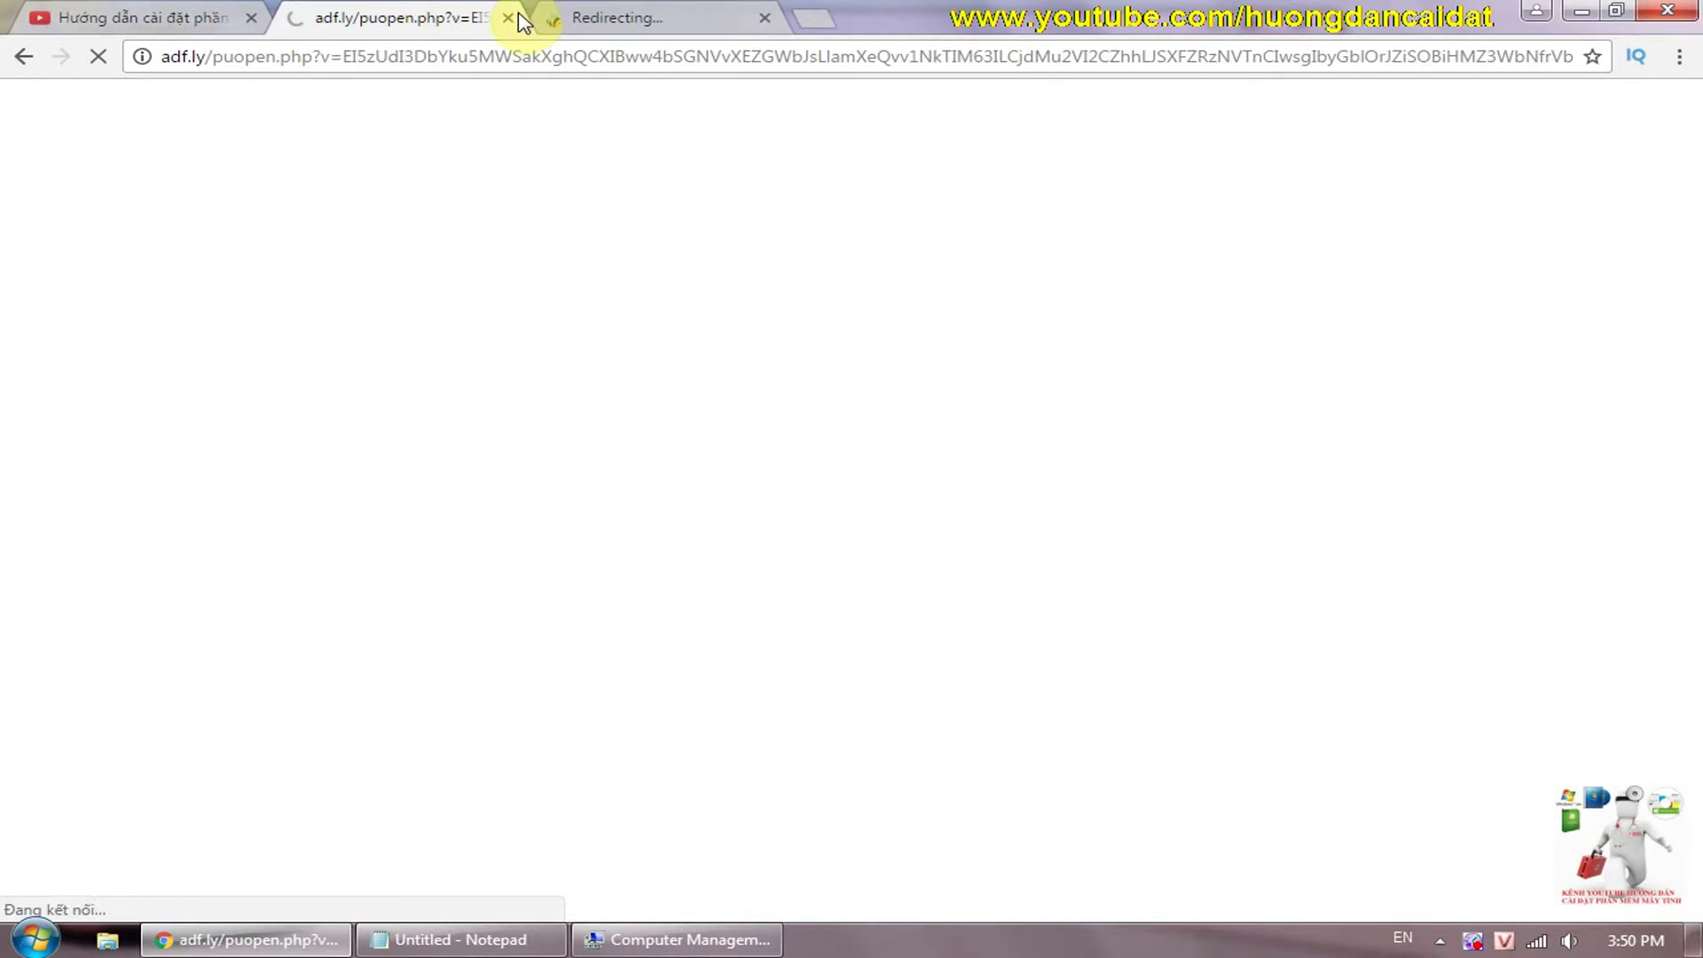
pyautogui.click(514, 16)
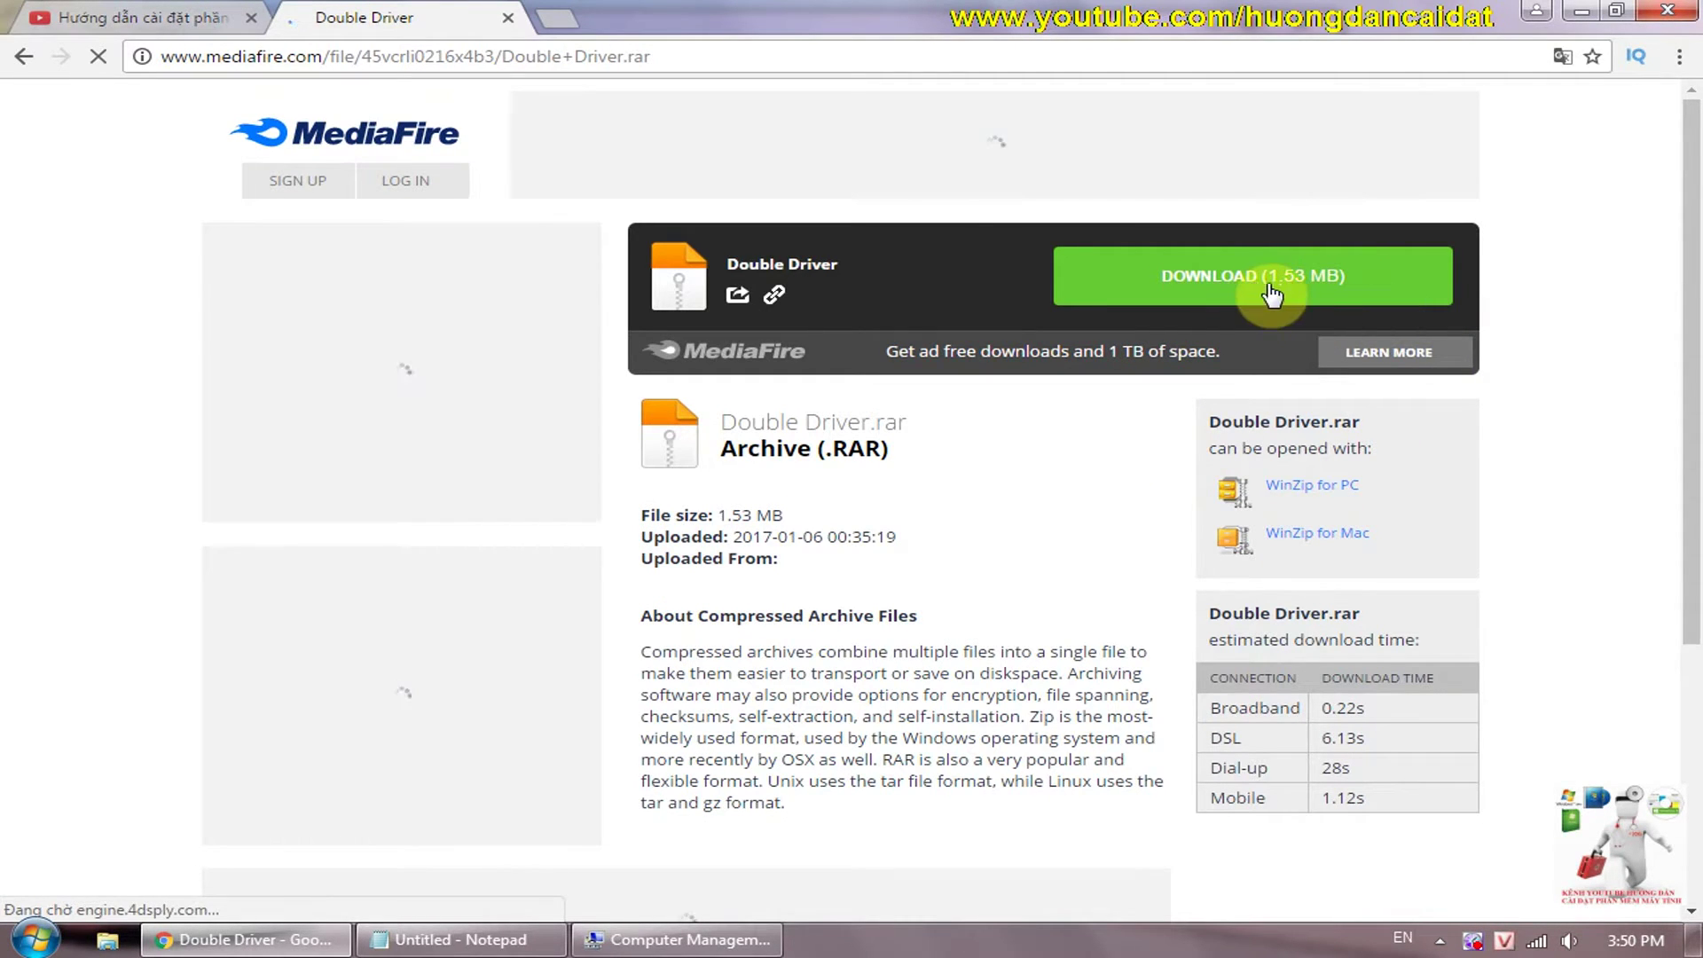
# Download Double Driver.rar from MediaFire and close the blank pop-up window
pyautogui.click(1304, 295)
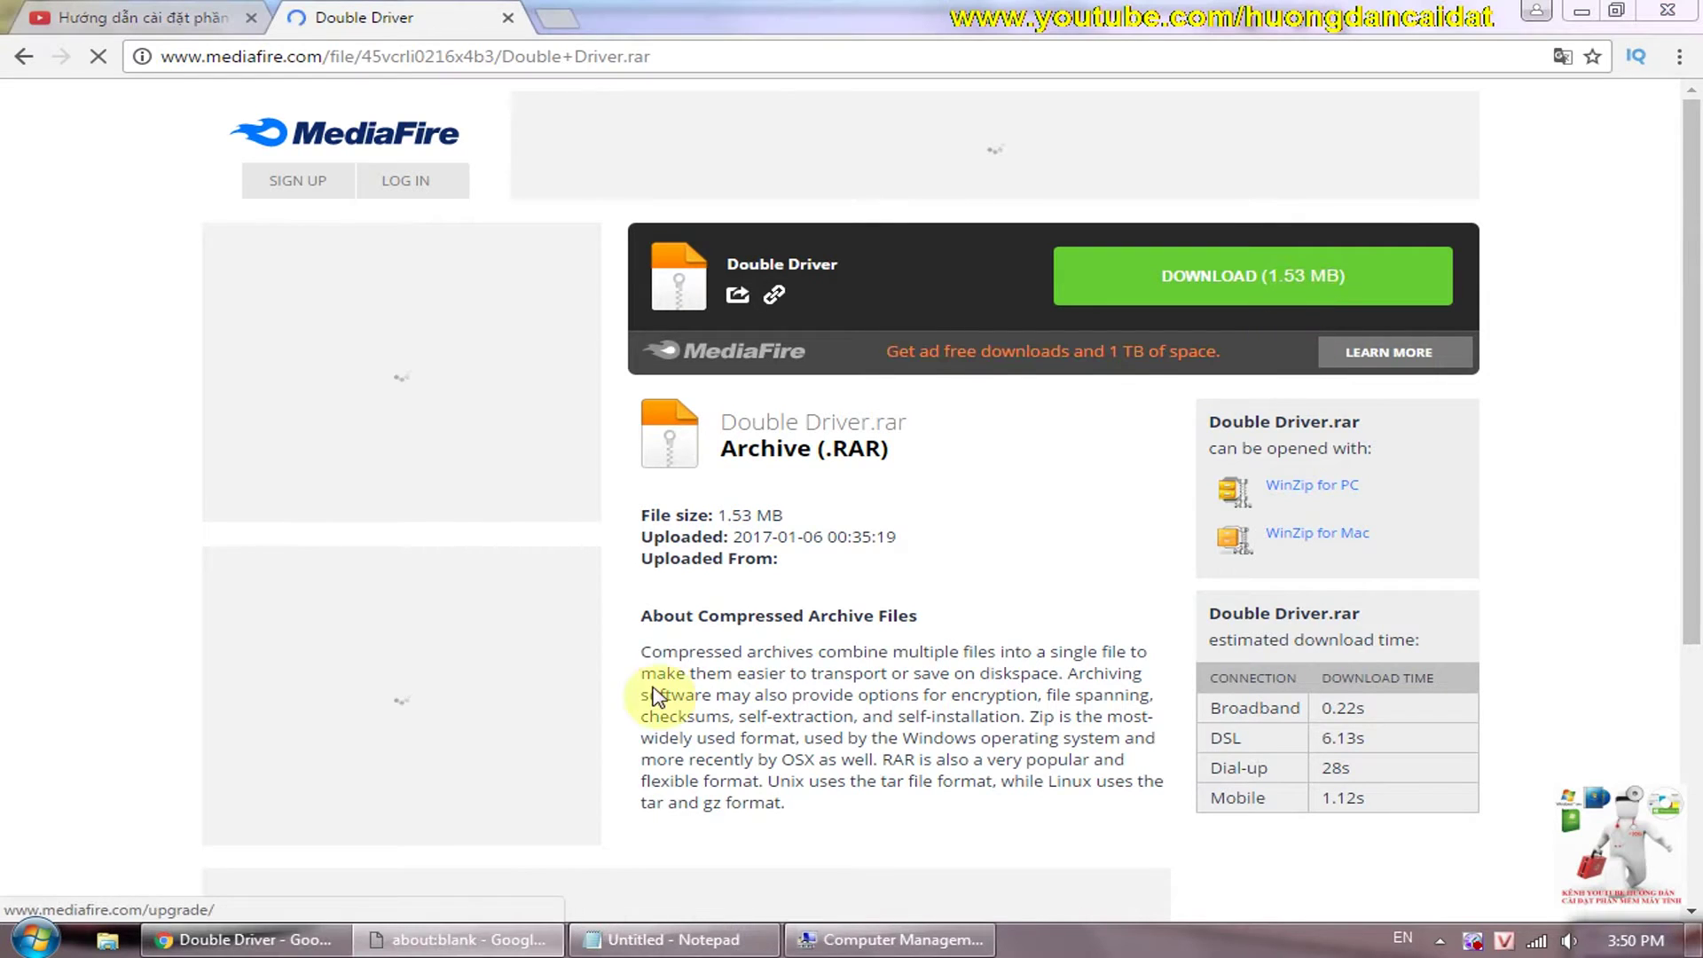
pyautogui.rightClick(461, 939)
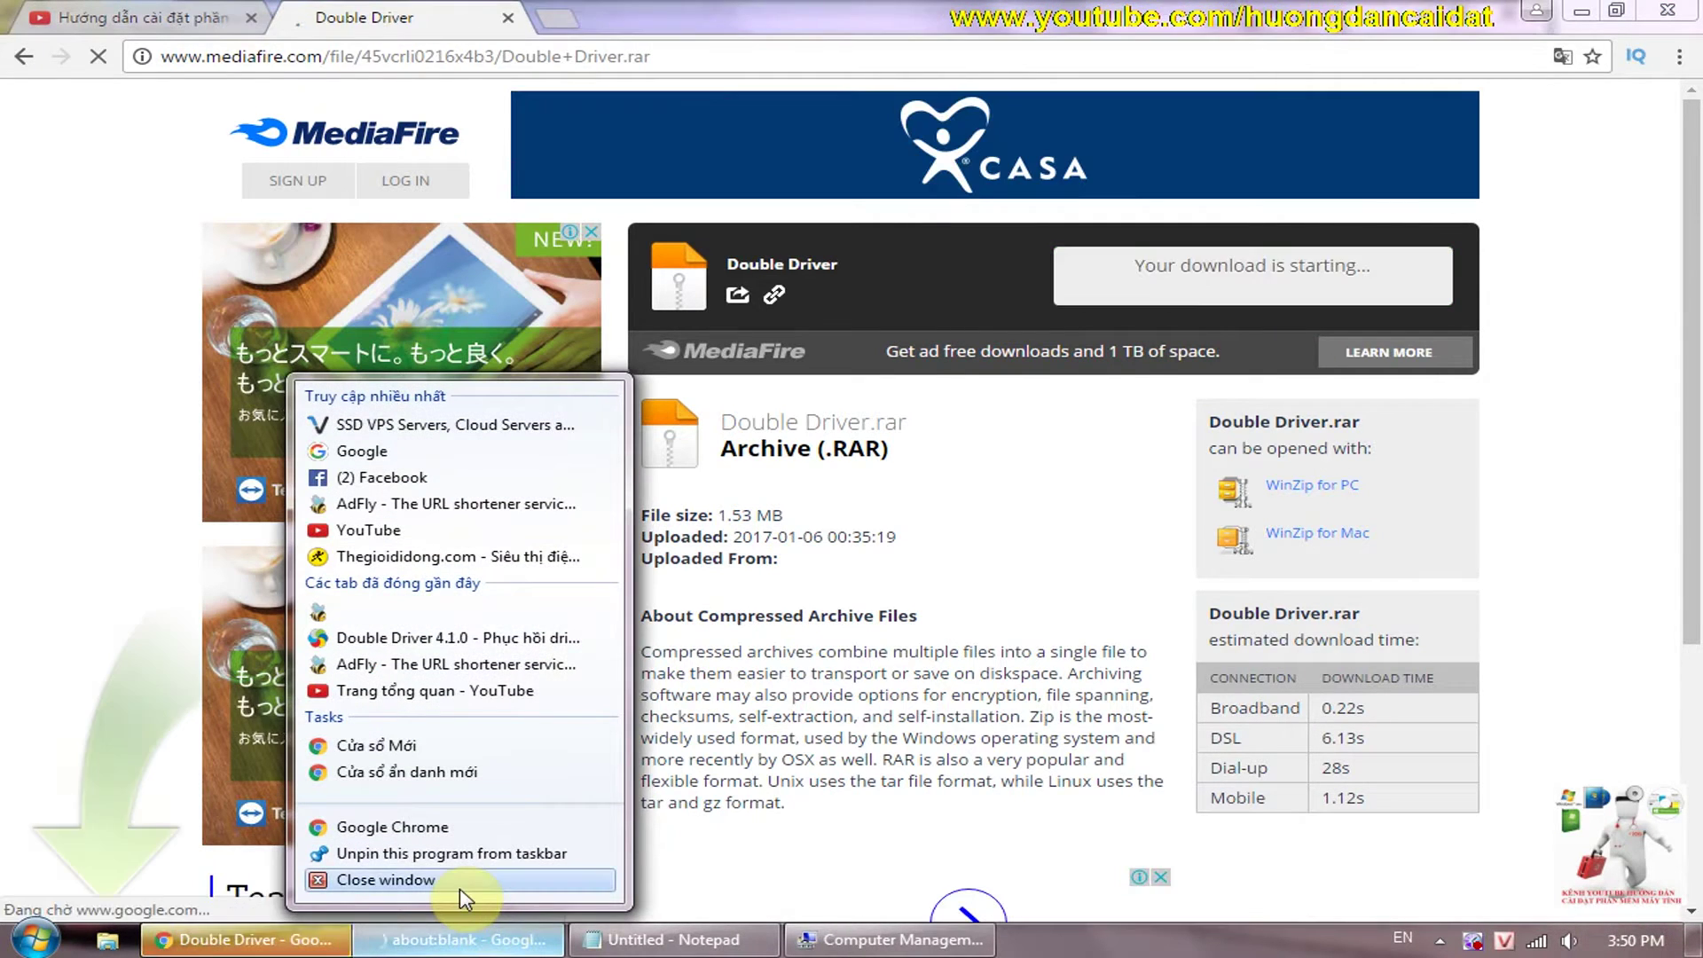
pyautogui.click(459, 882)
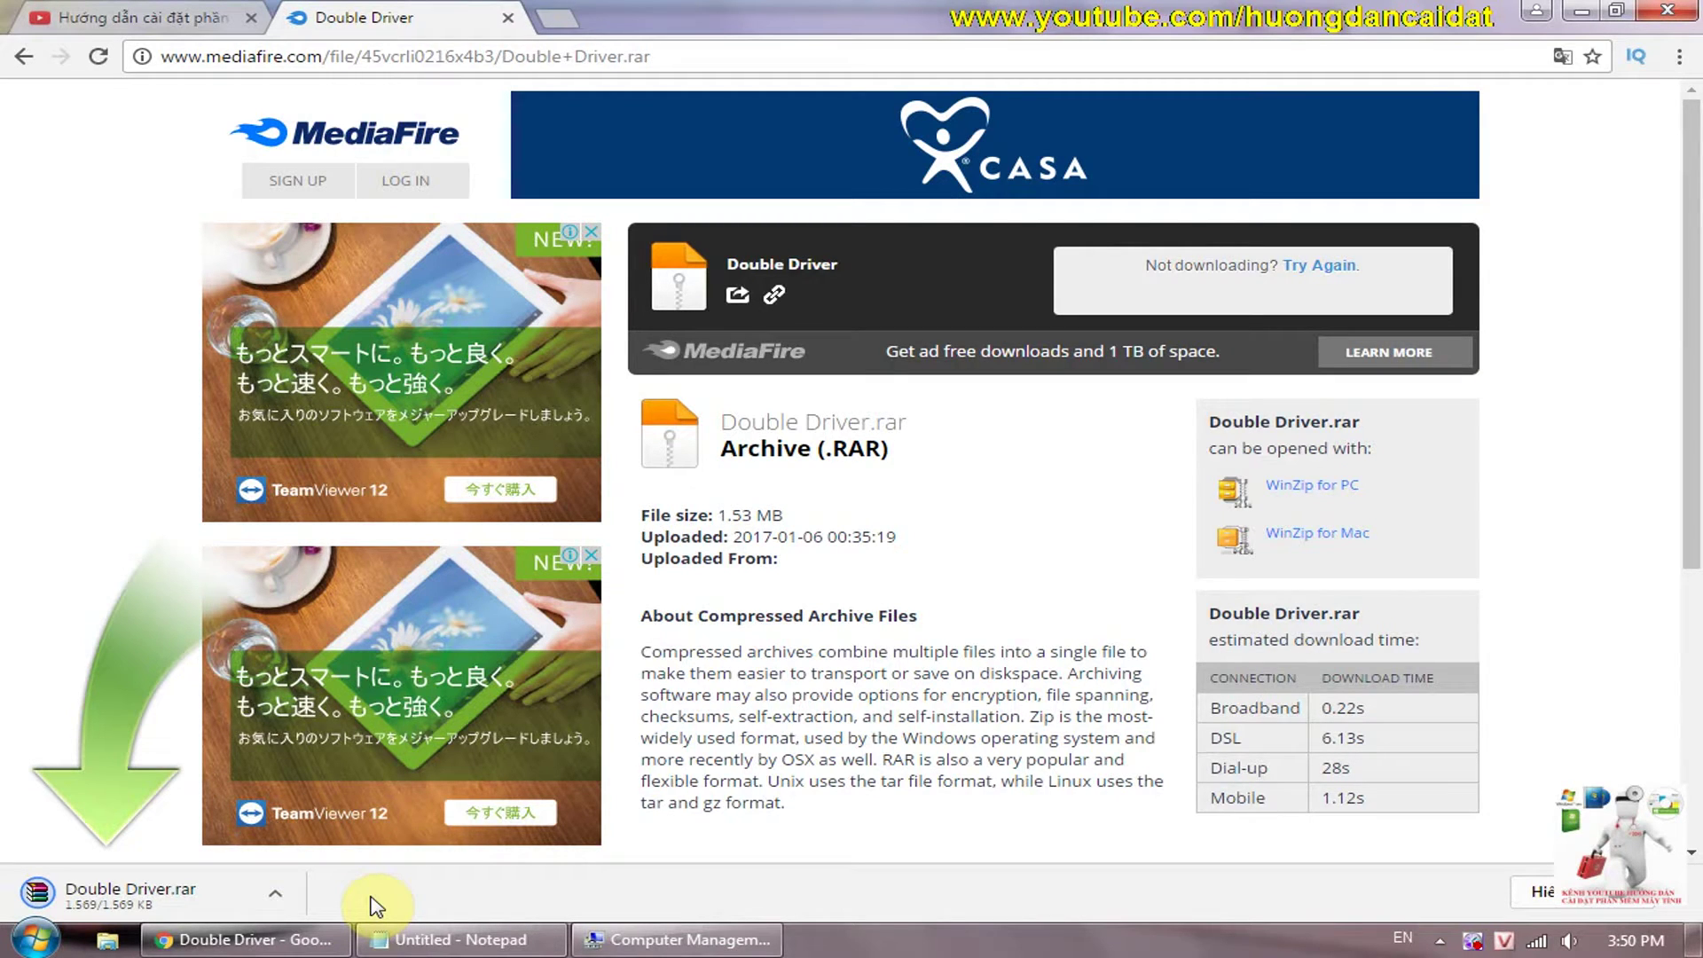
# Show the downloaded Double Driver.rar in its Downloads folder
pyautogui.click(282, 898)
pyautogui.click(471, 826)
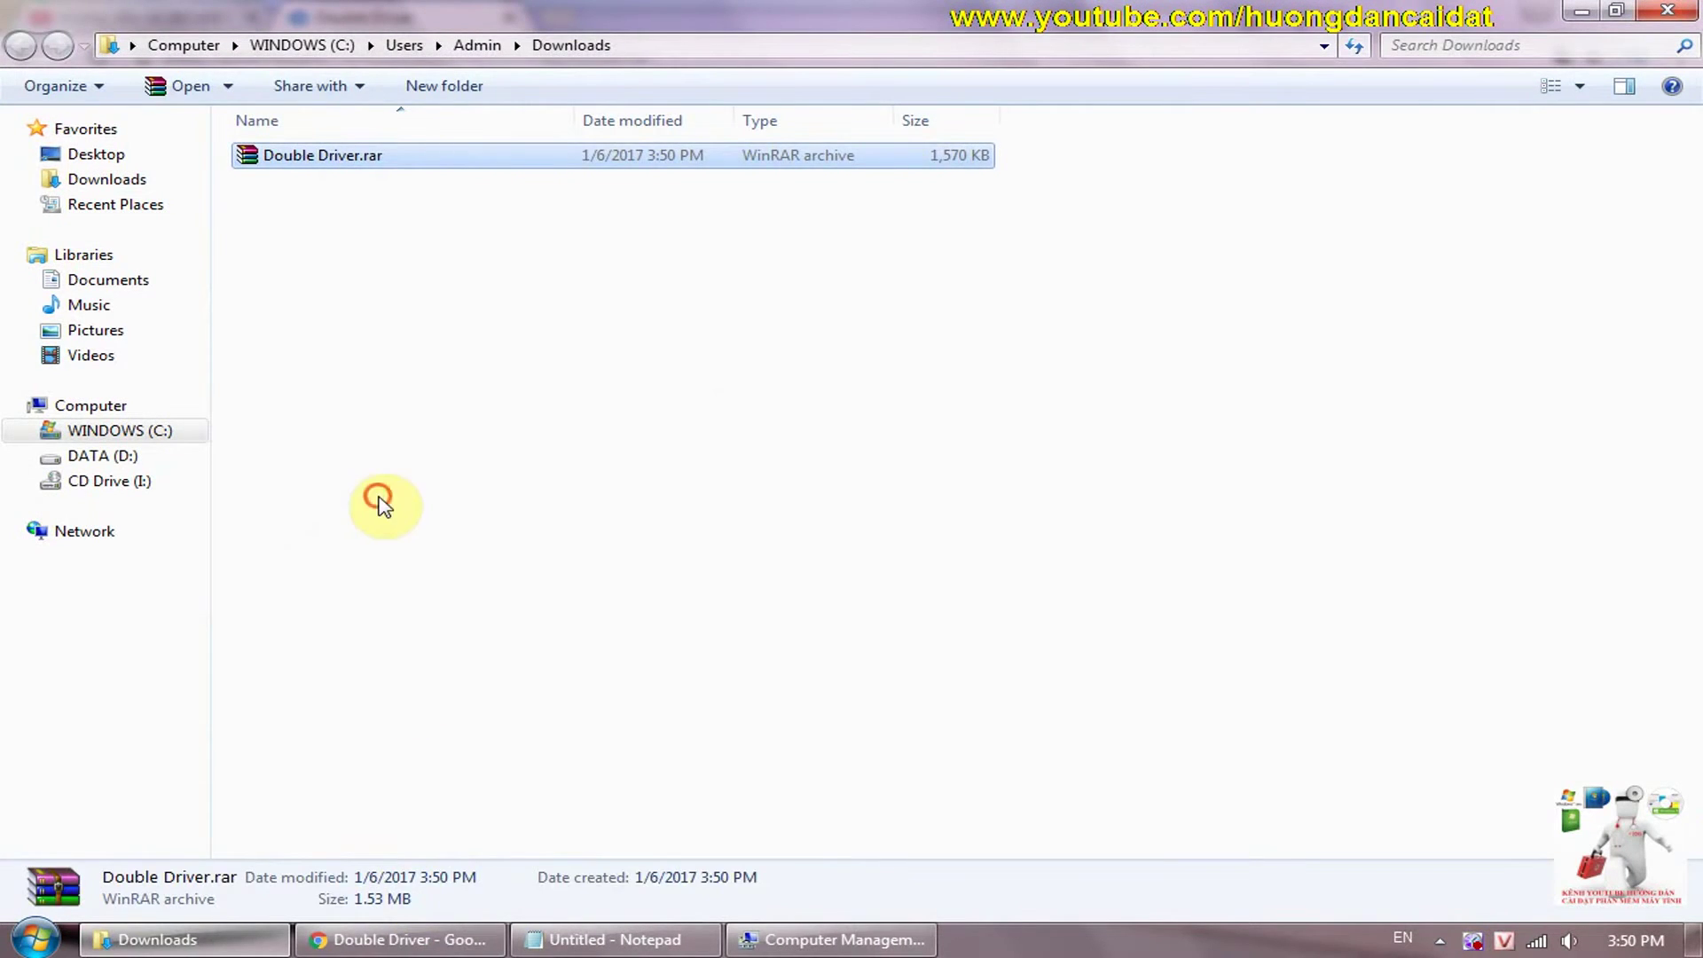
pyautogui.click(381, 506)
pyautogui.click(295, 155)
pyautogui.rightClick(394, 161)
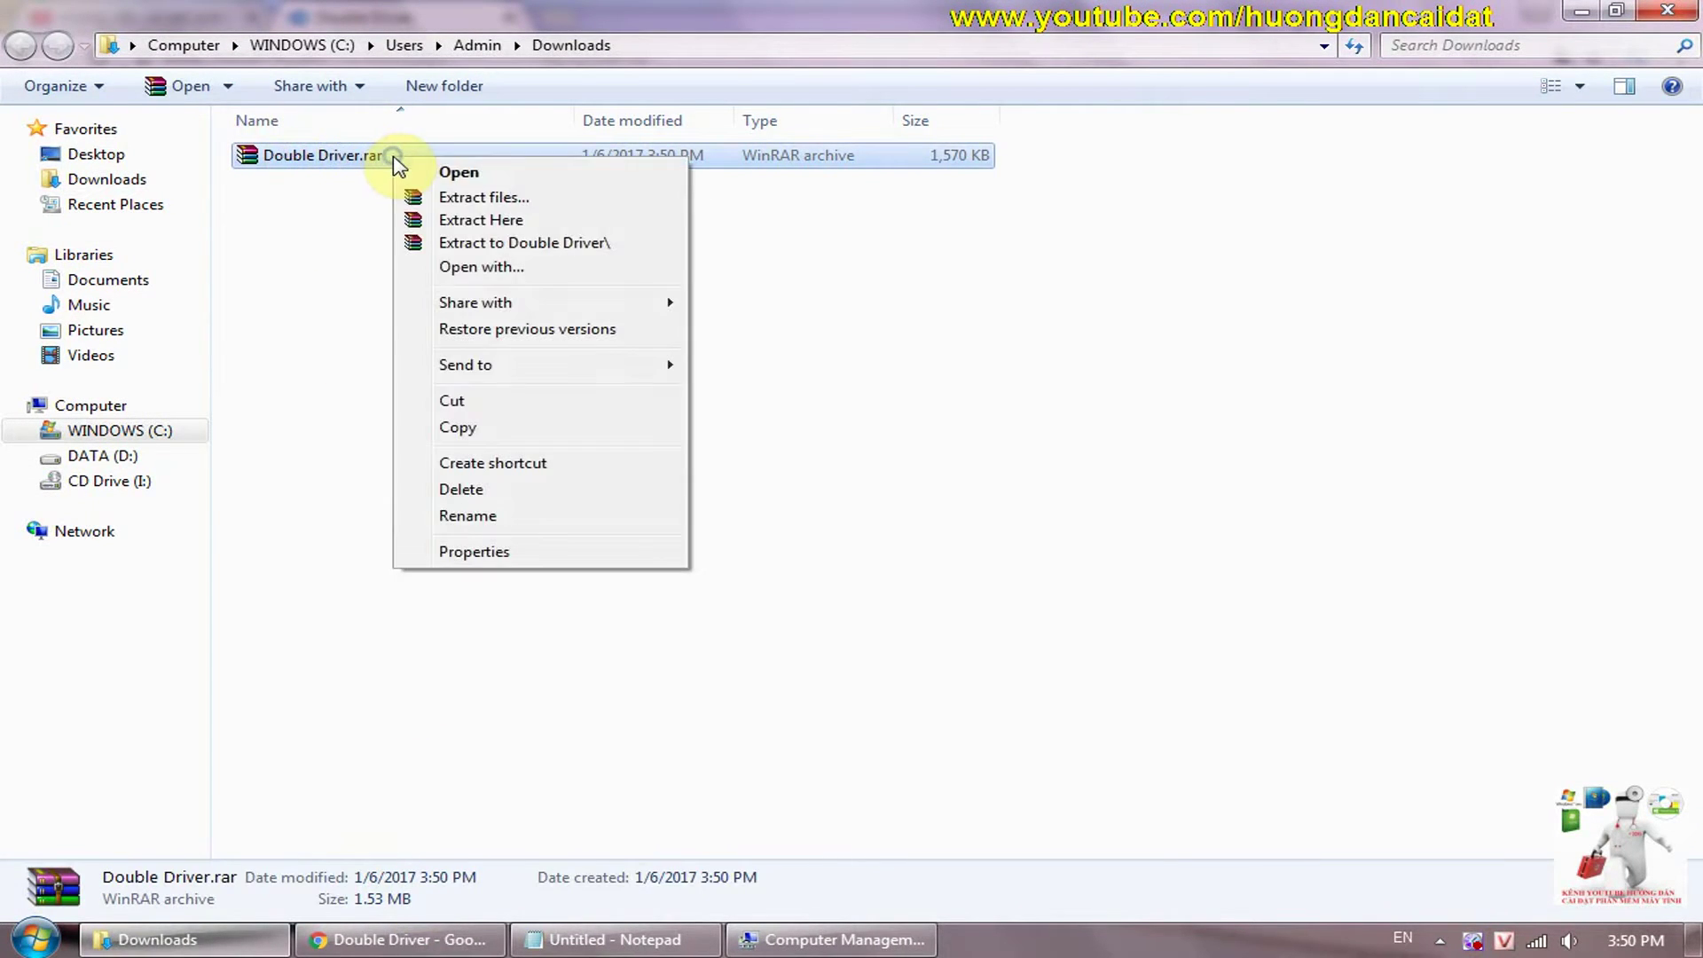
pyautogui.click(277, 190)
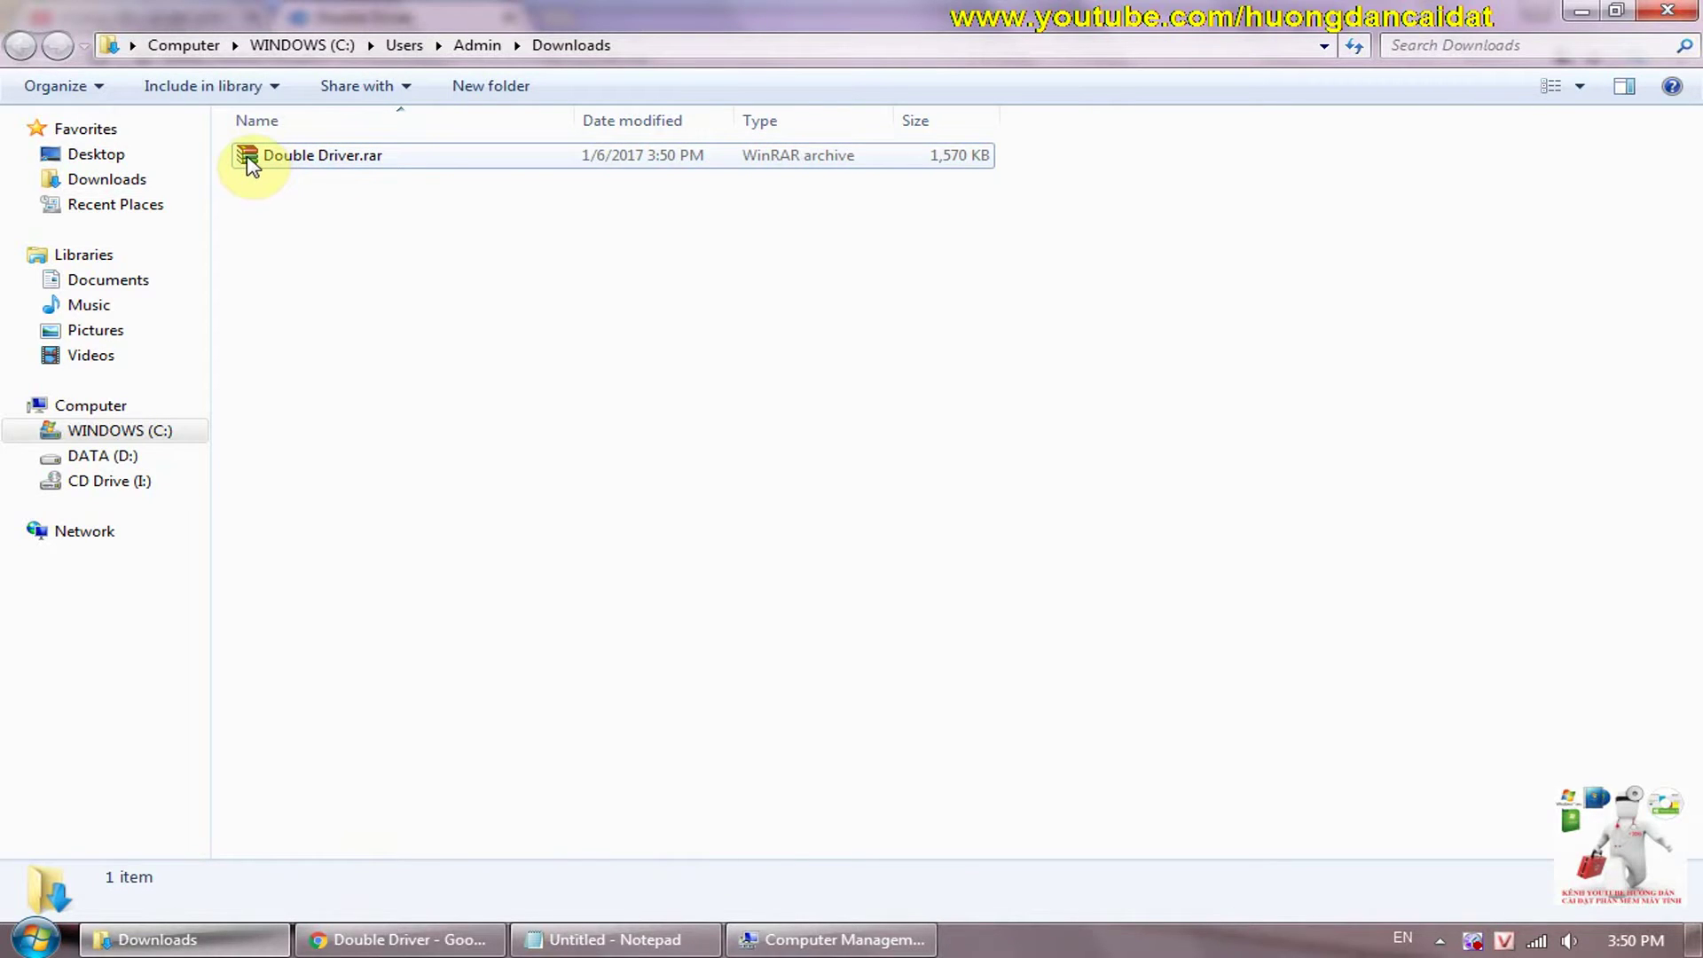
# Extract Double Driver.rar directly into the Downloads folder
pyautogui.click(402, 158)
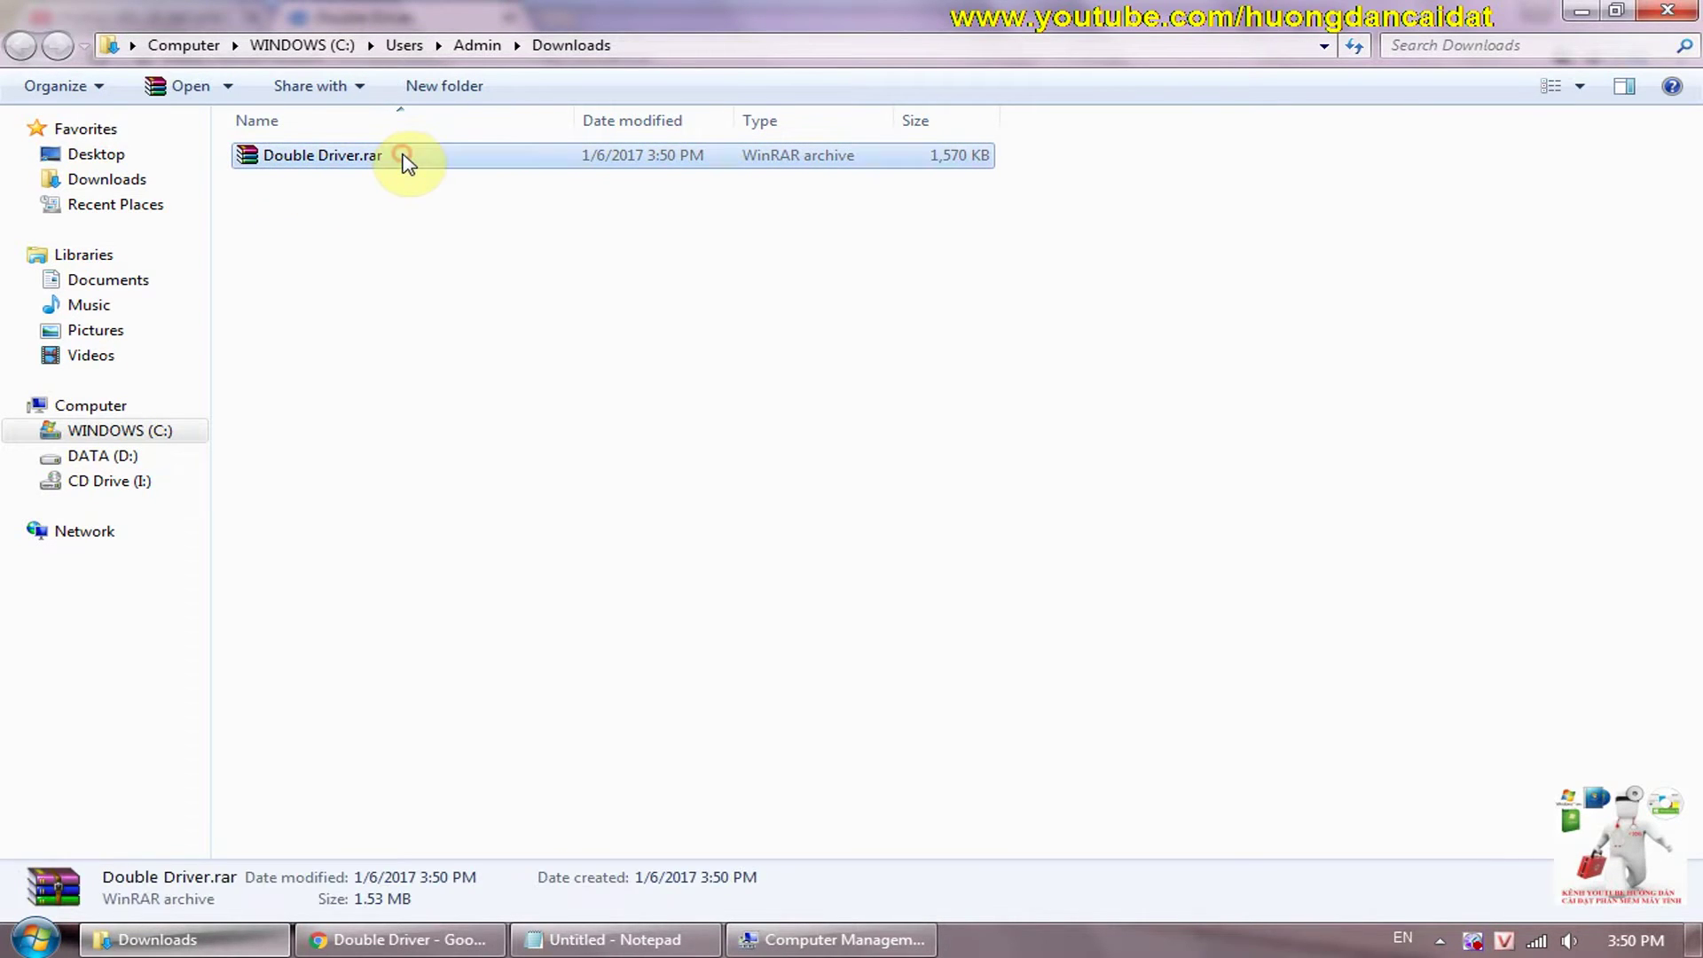
pyautogui.rightClick(406, 163)
pyautogui.click(461, 239)
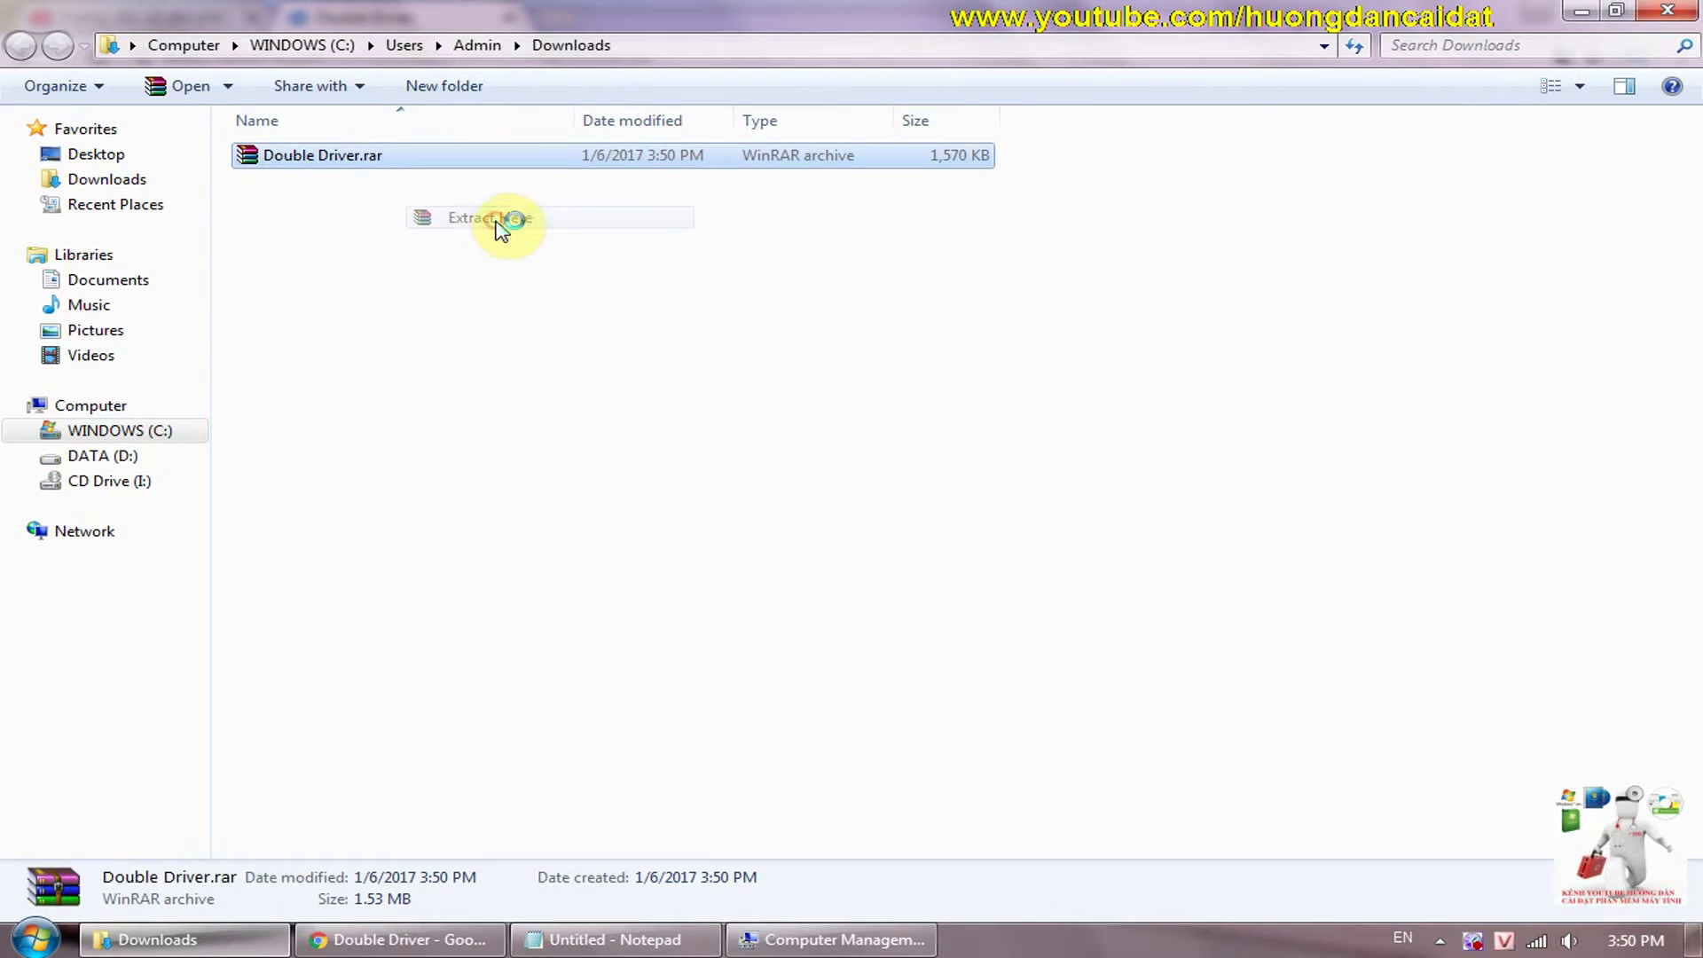
pyautogui.click(434, 217)
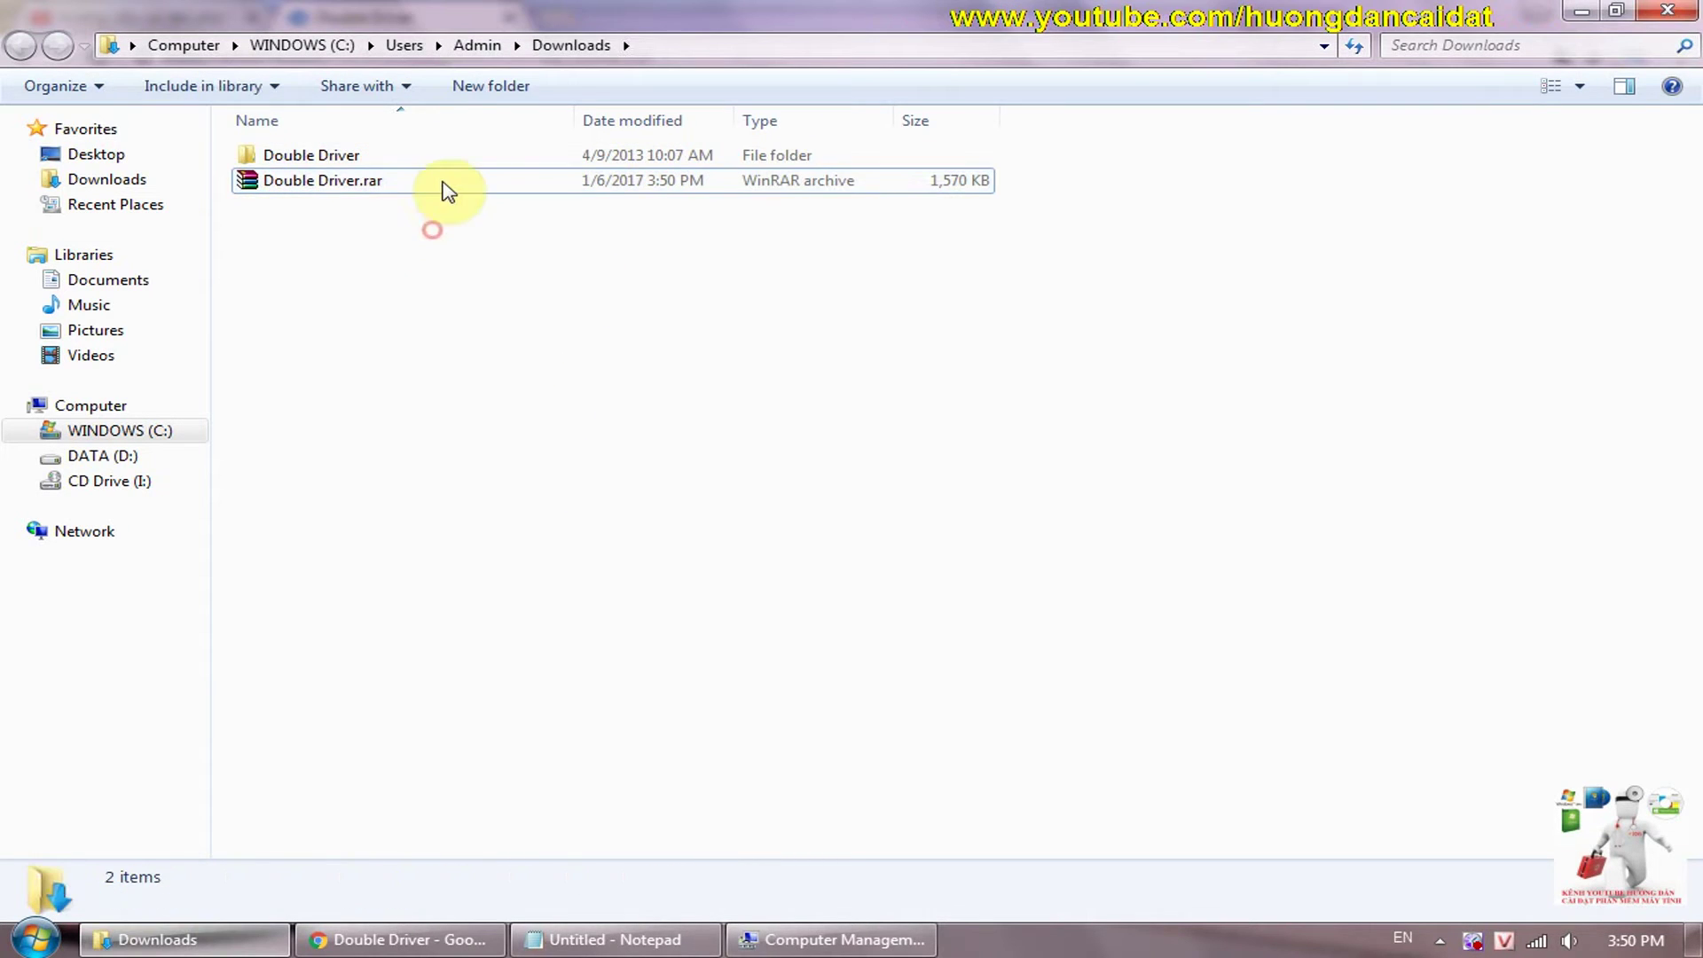
# Open the extracted Double Driver folder and run dd.exe
pyautogui.doubleClick(418, 160)
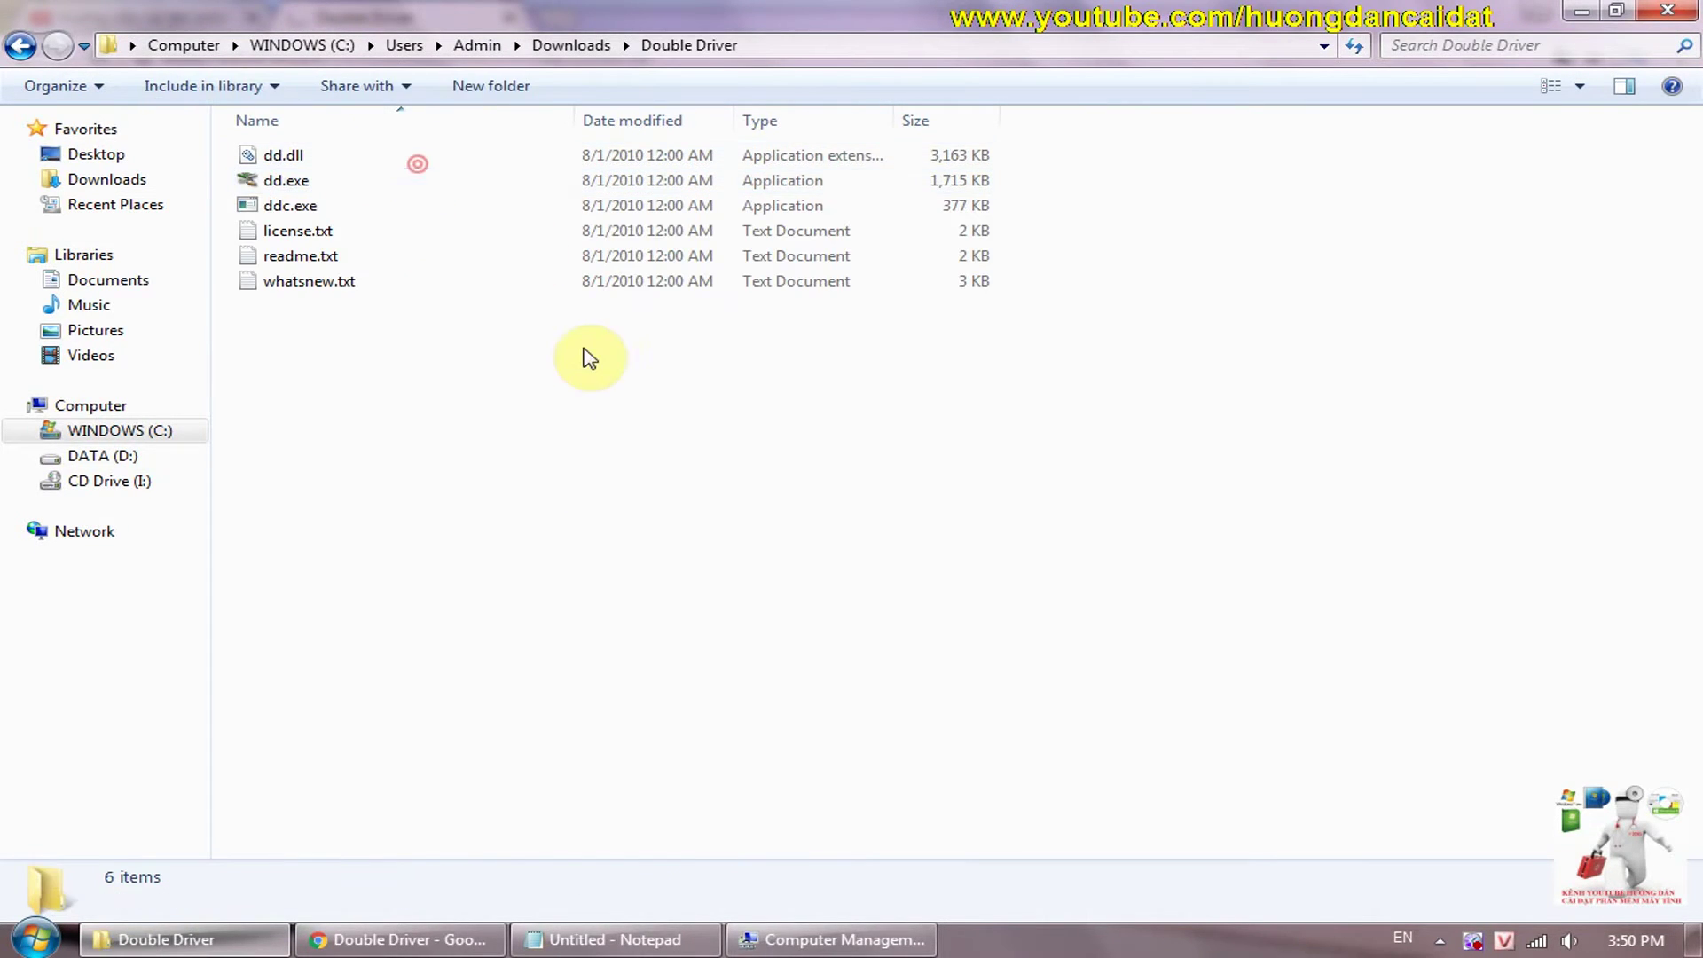
pyautogui.click(323, 179)
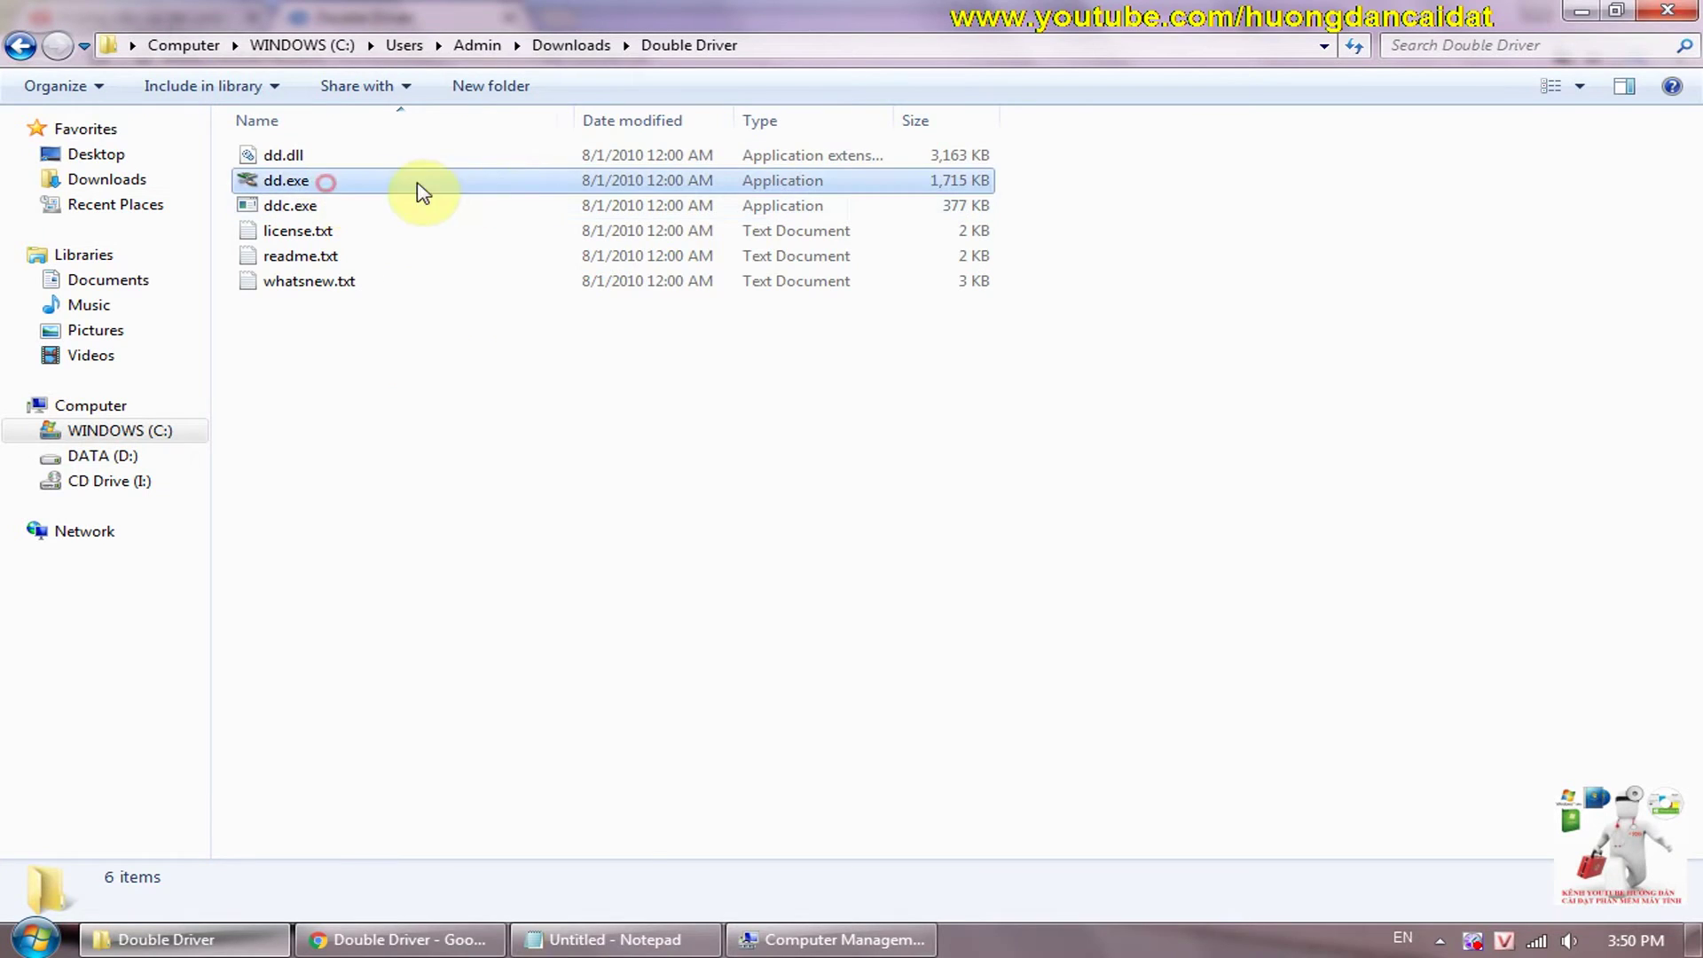
pyautogui.click(560, 180)
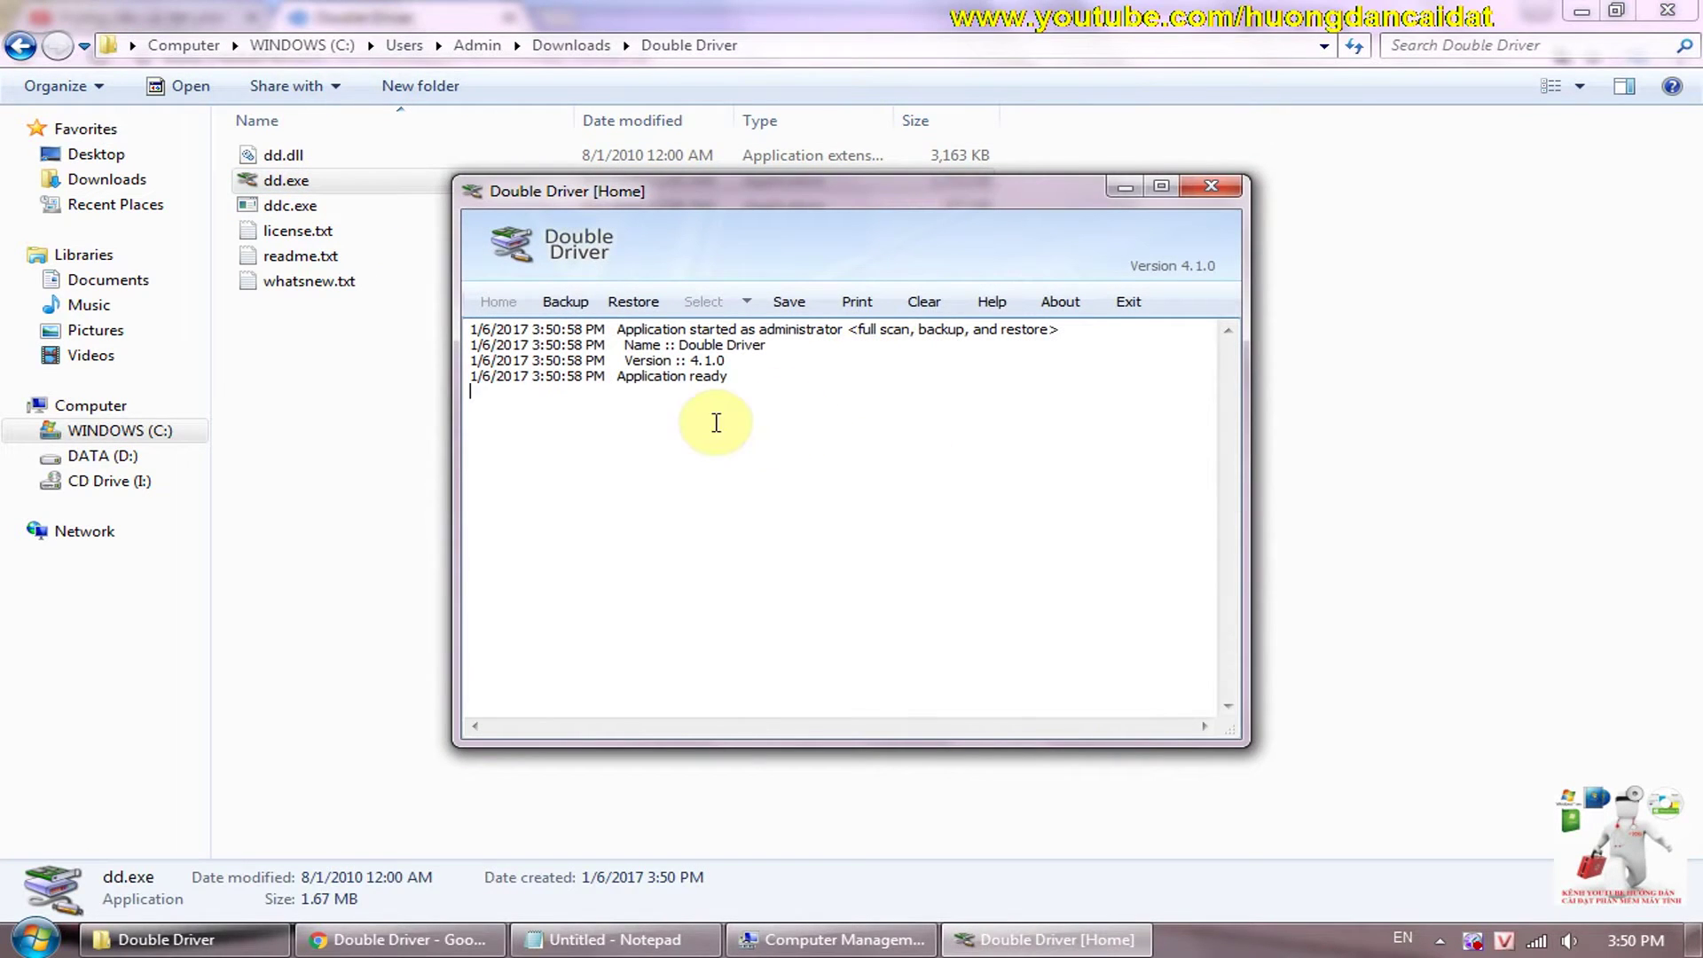
# Reposition the Double Driver window and open its Backup page
pyautogui.moveTo(625, 191); pyautogui.dragTo(692, 141)
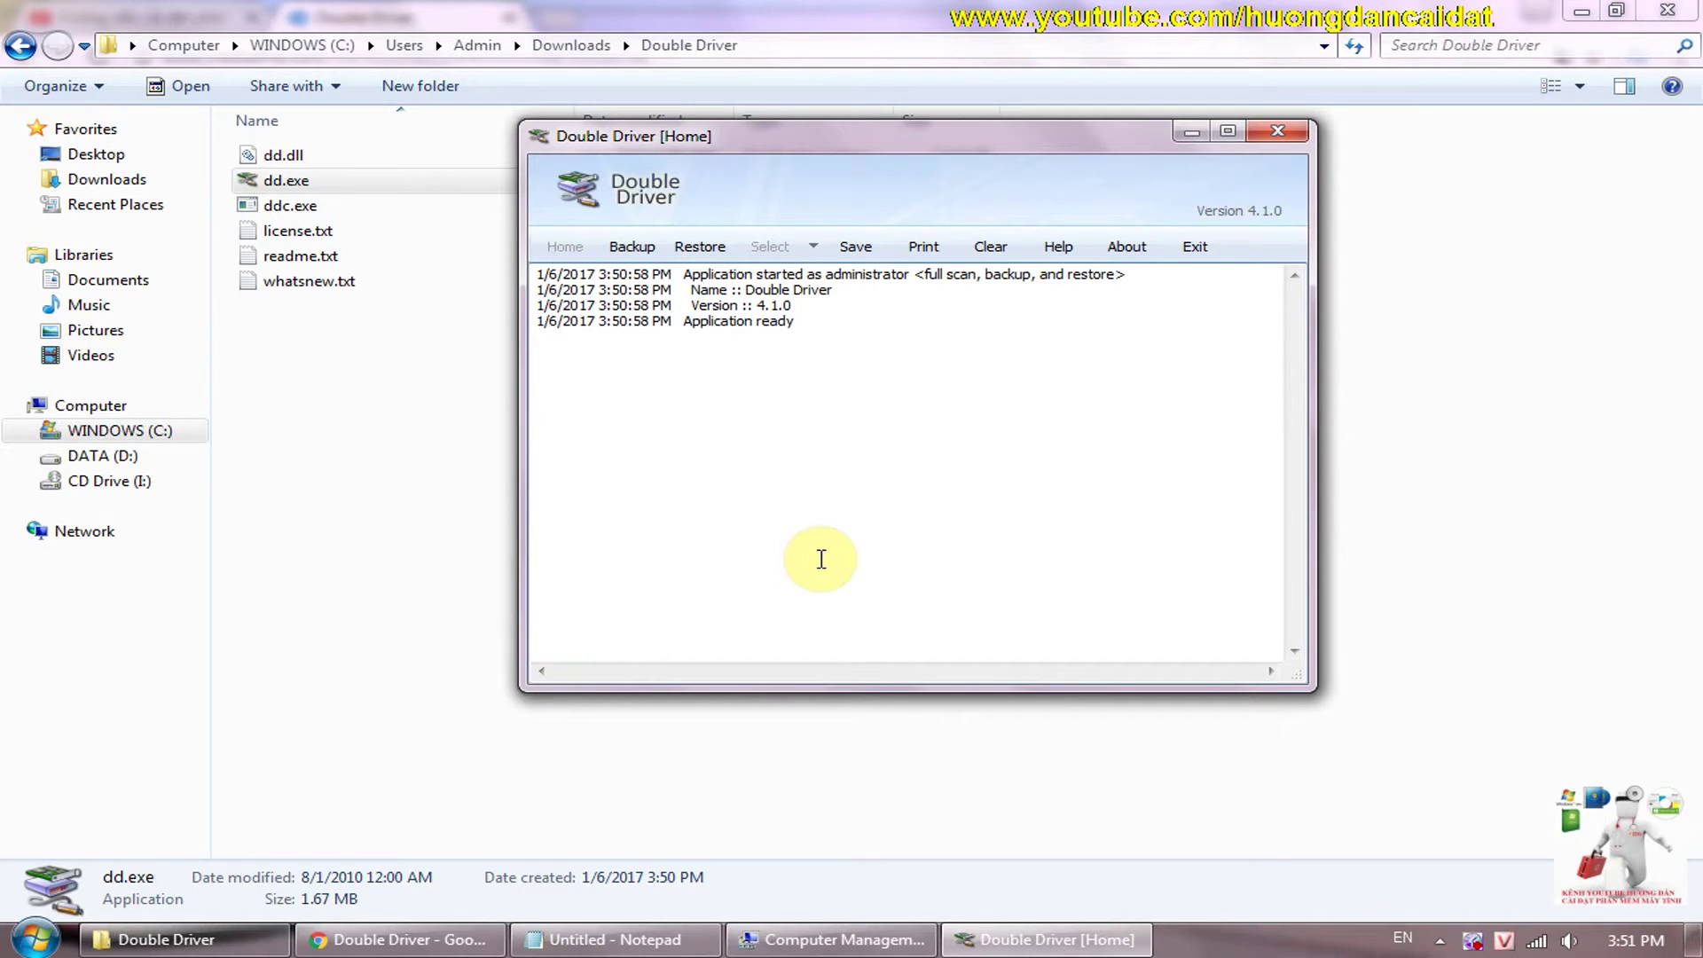
pyautogui.click(633, 249)
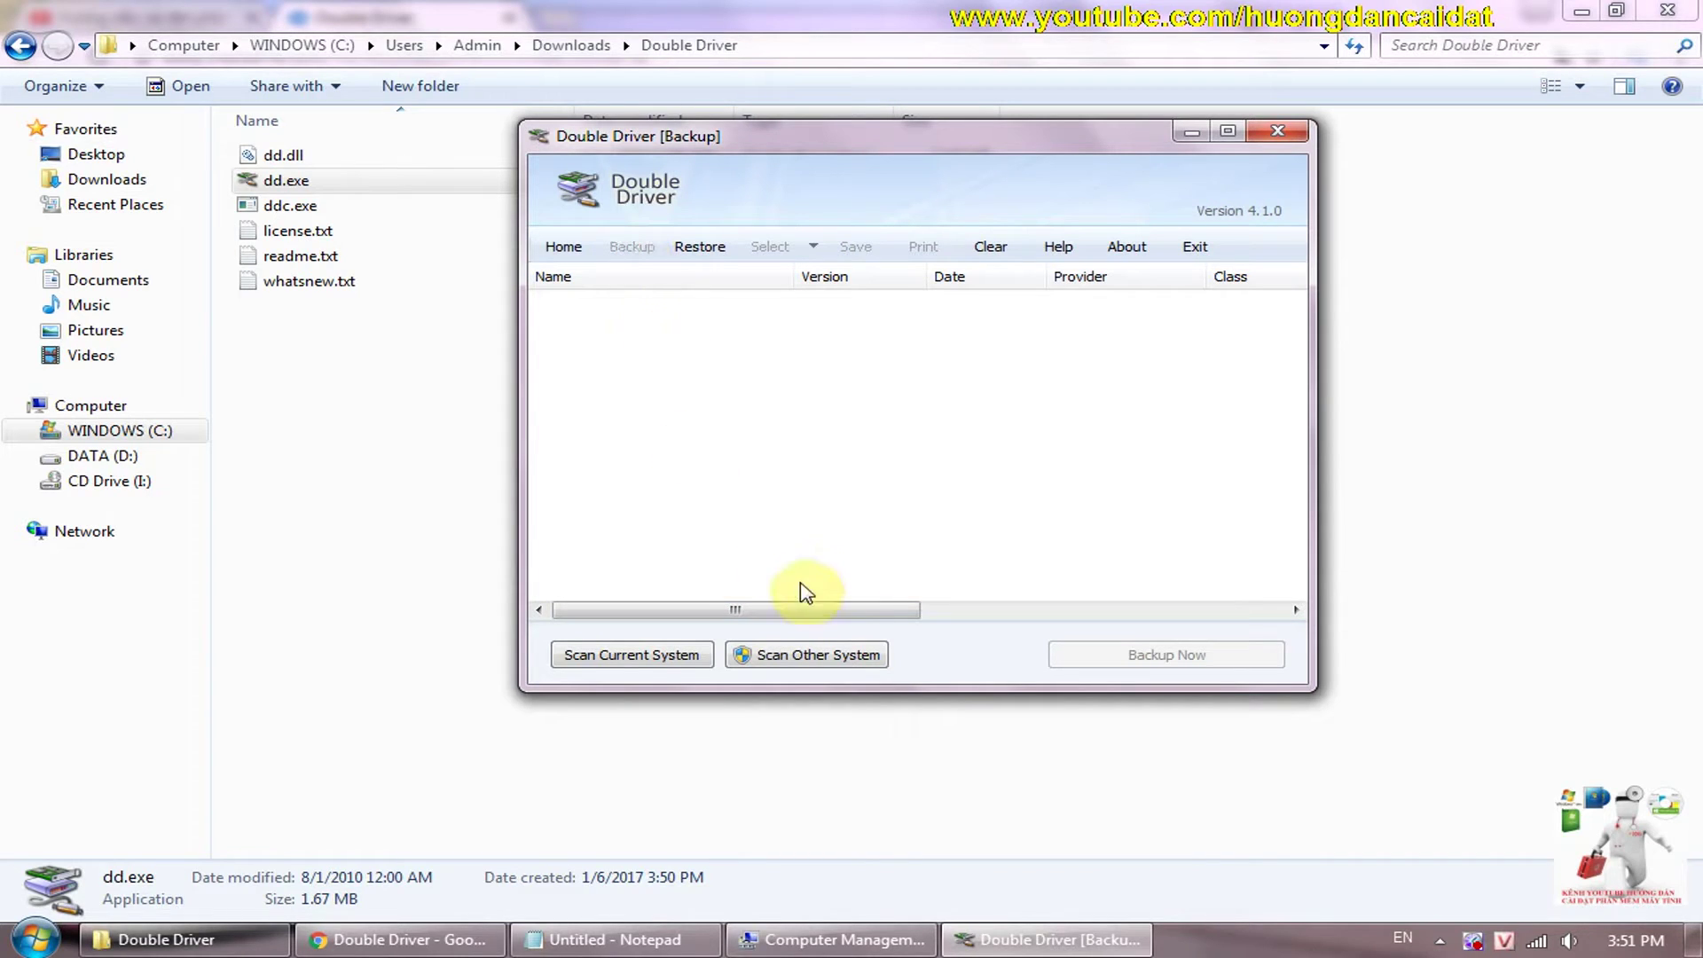
# Scan the current system for installed drivers and look over the driver list and its selection options
pyautogui.click(635, 659)
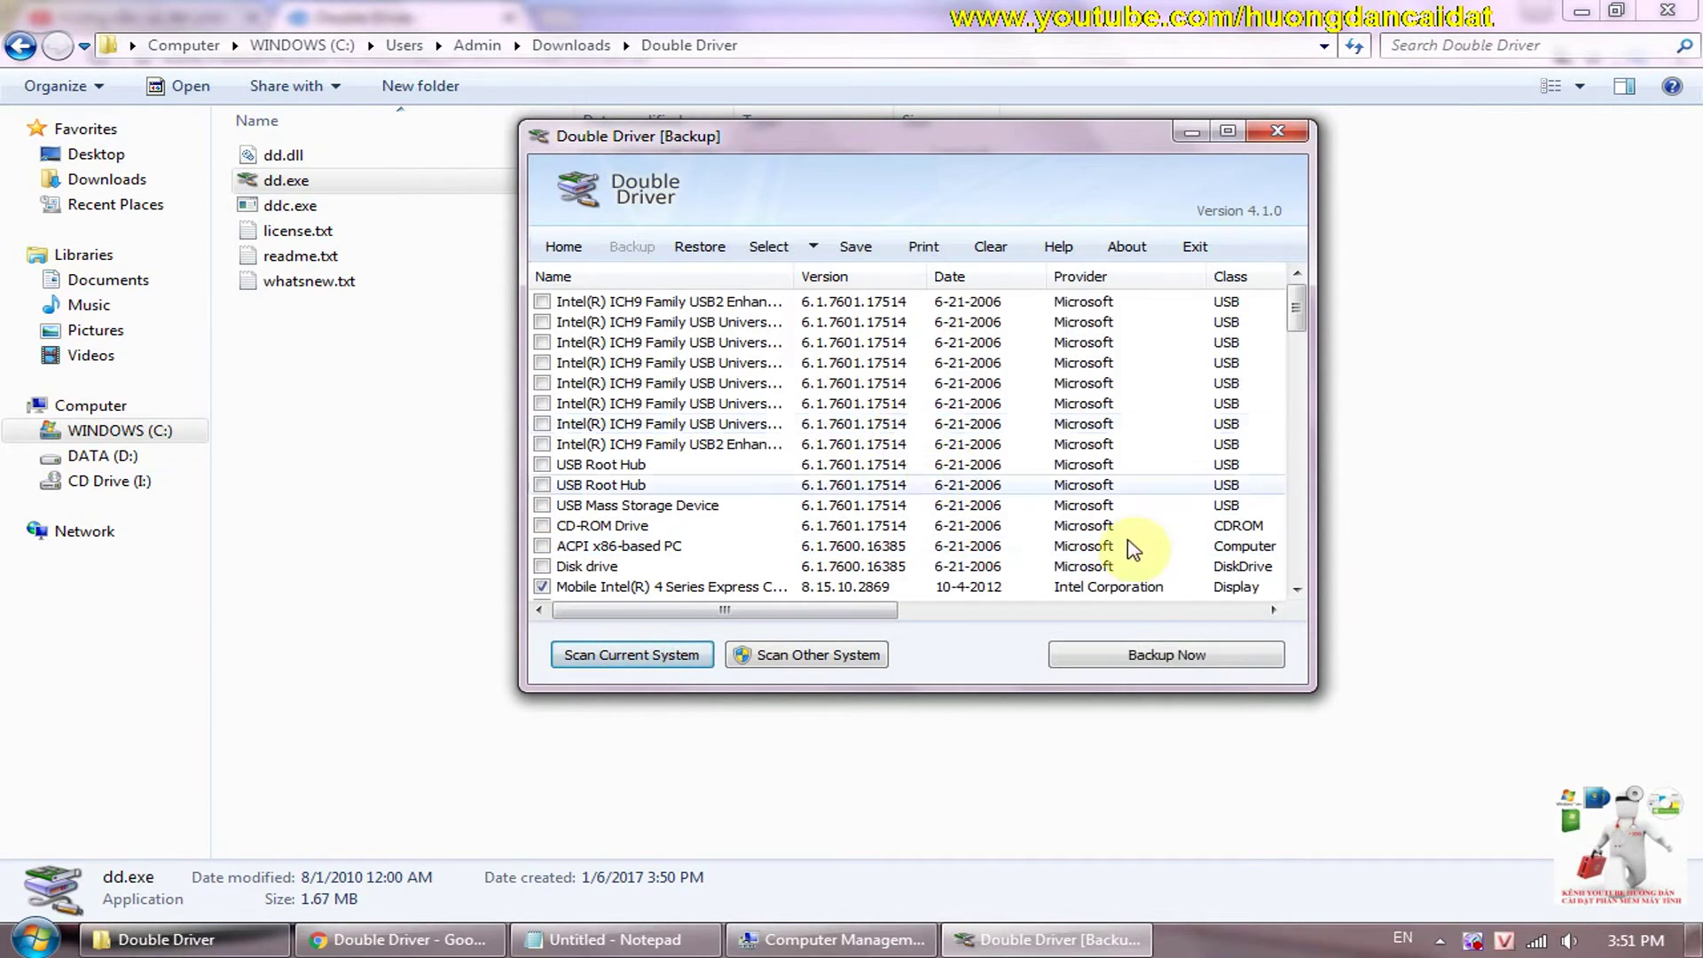
pyautogui.moveTo(1300, 321)
pyautogui.mouseDown()
pyautogui.moveTo(1342, 665)
pyautogui.moveTo(1335, 285)
pyautogui.moveTo(1344, 364)
pyautogui.moveTo(1338, 304)
pyautogui.moveTo(1299, 374)
pyautogui.moveTo(1299, 312)
pyautogui.mouseUp()
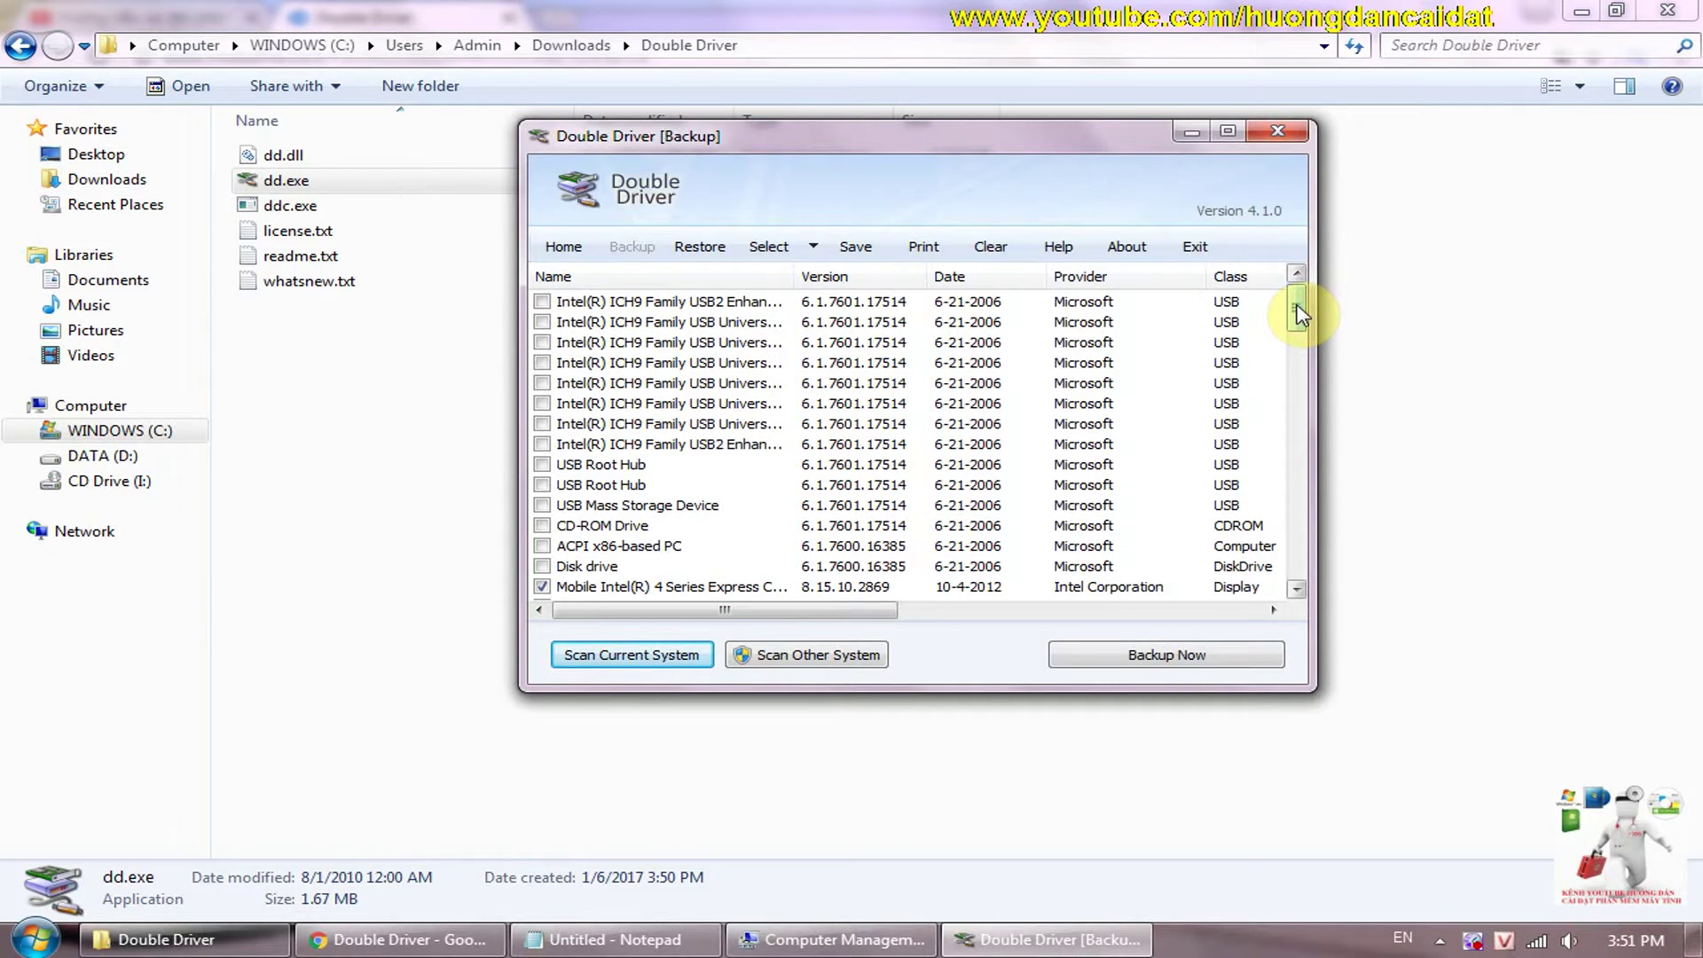
pyautogui.moveTo(1297, 319); pyautogui.dragTo(1336, 276)
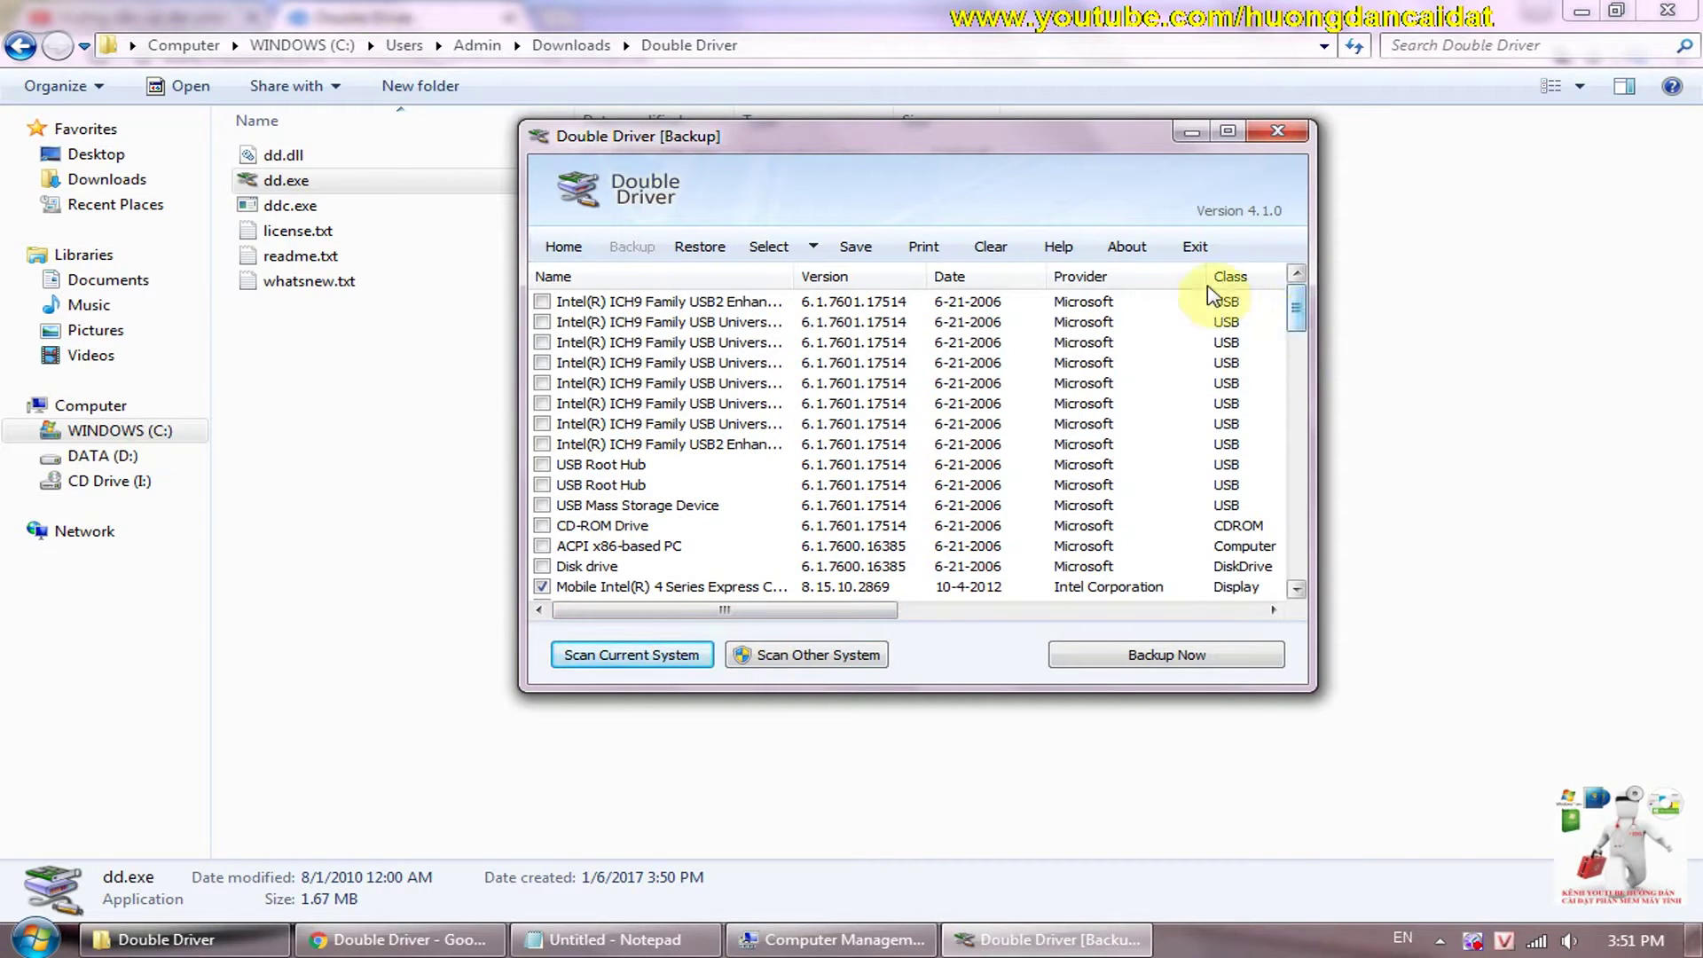
pyautogui.click(812, 253)
pyautogui.click(929, 173)
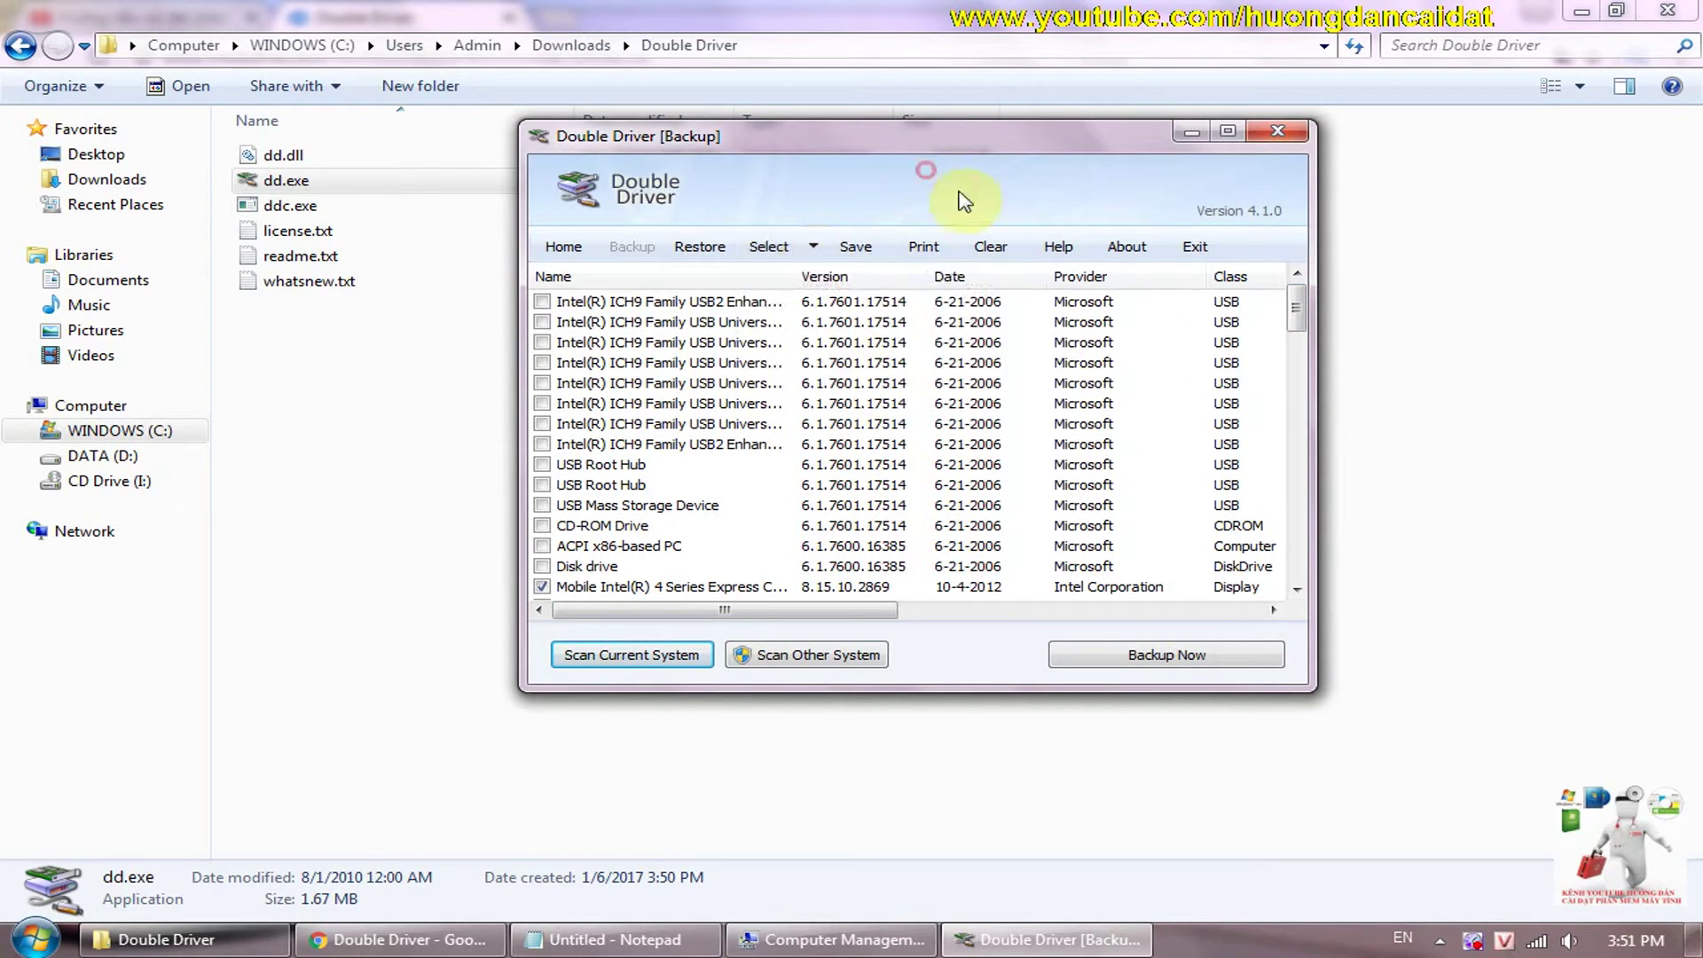
# Start backing up the preselected drivers and set the backup destination to the Desktop
pyautogui.click(1177, 661)
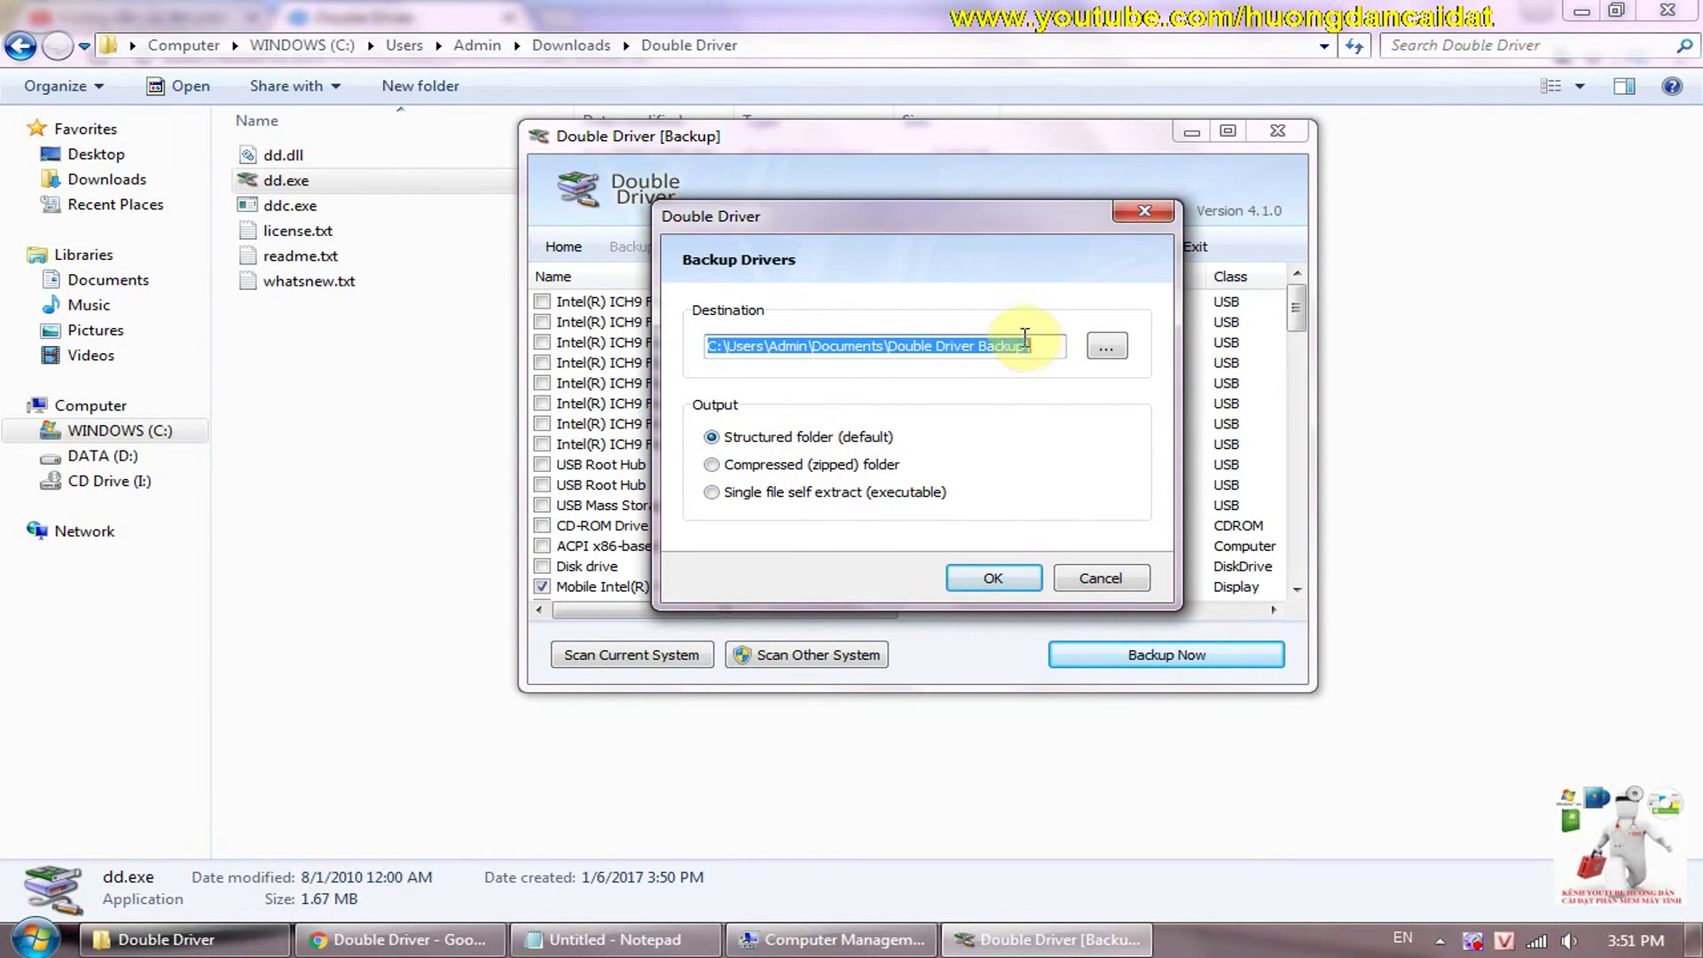
pyautogui.click(1099, 347)
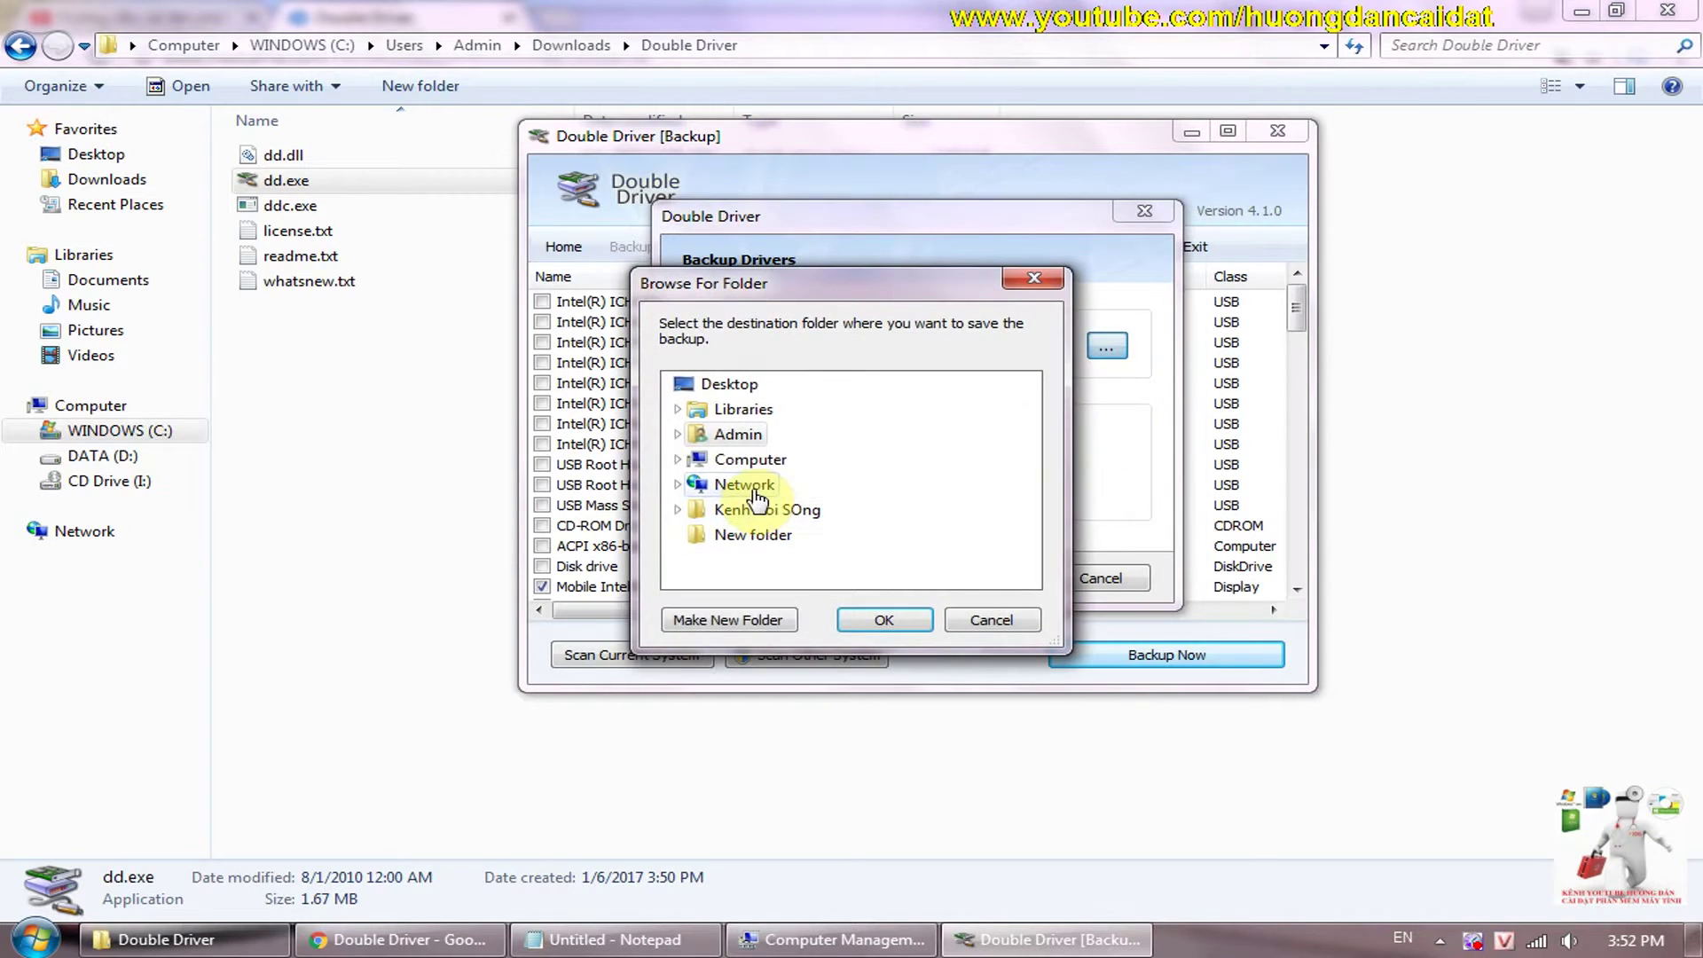
pyautogui.click(679, 458)
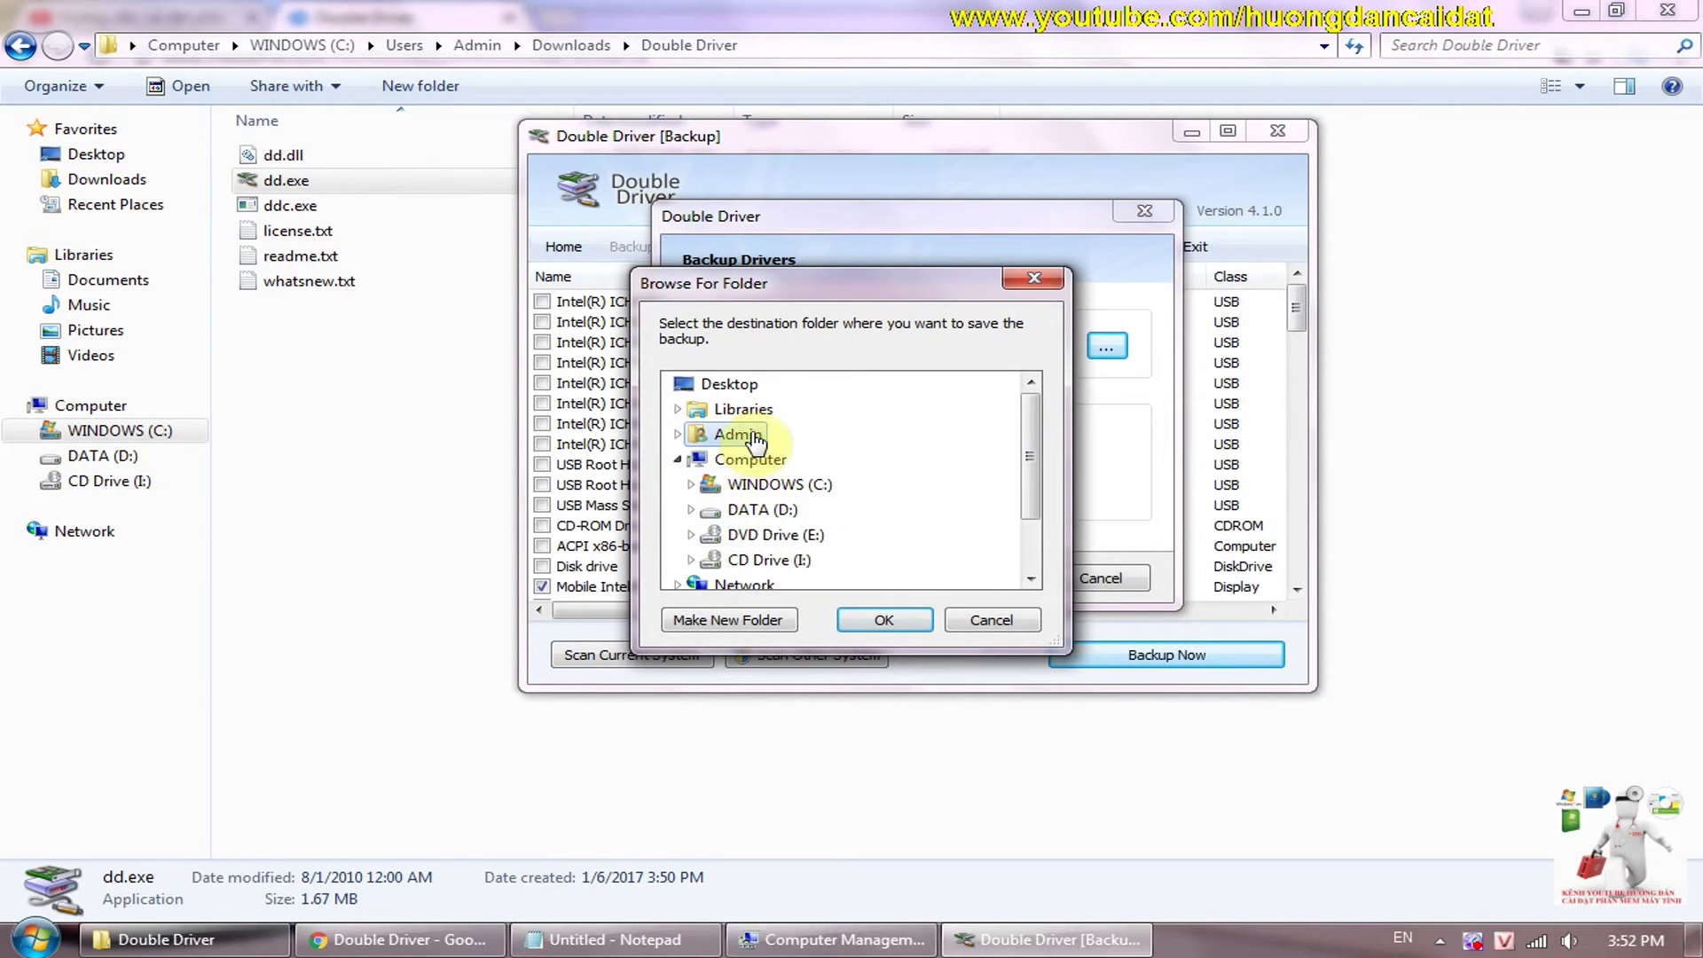
pyautogui.click(679, 409)
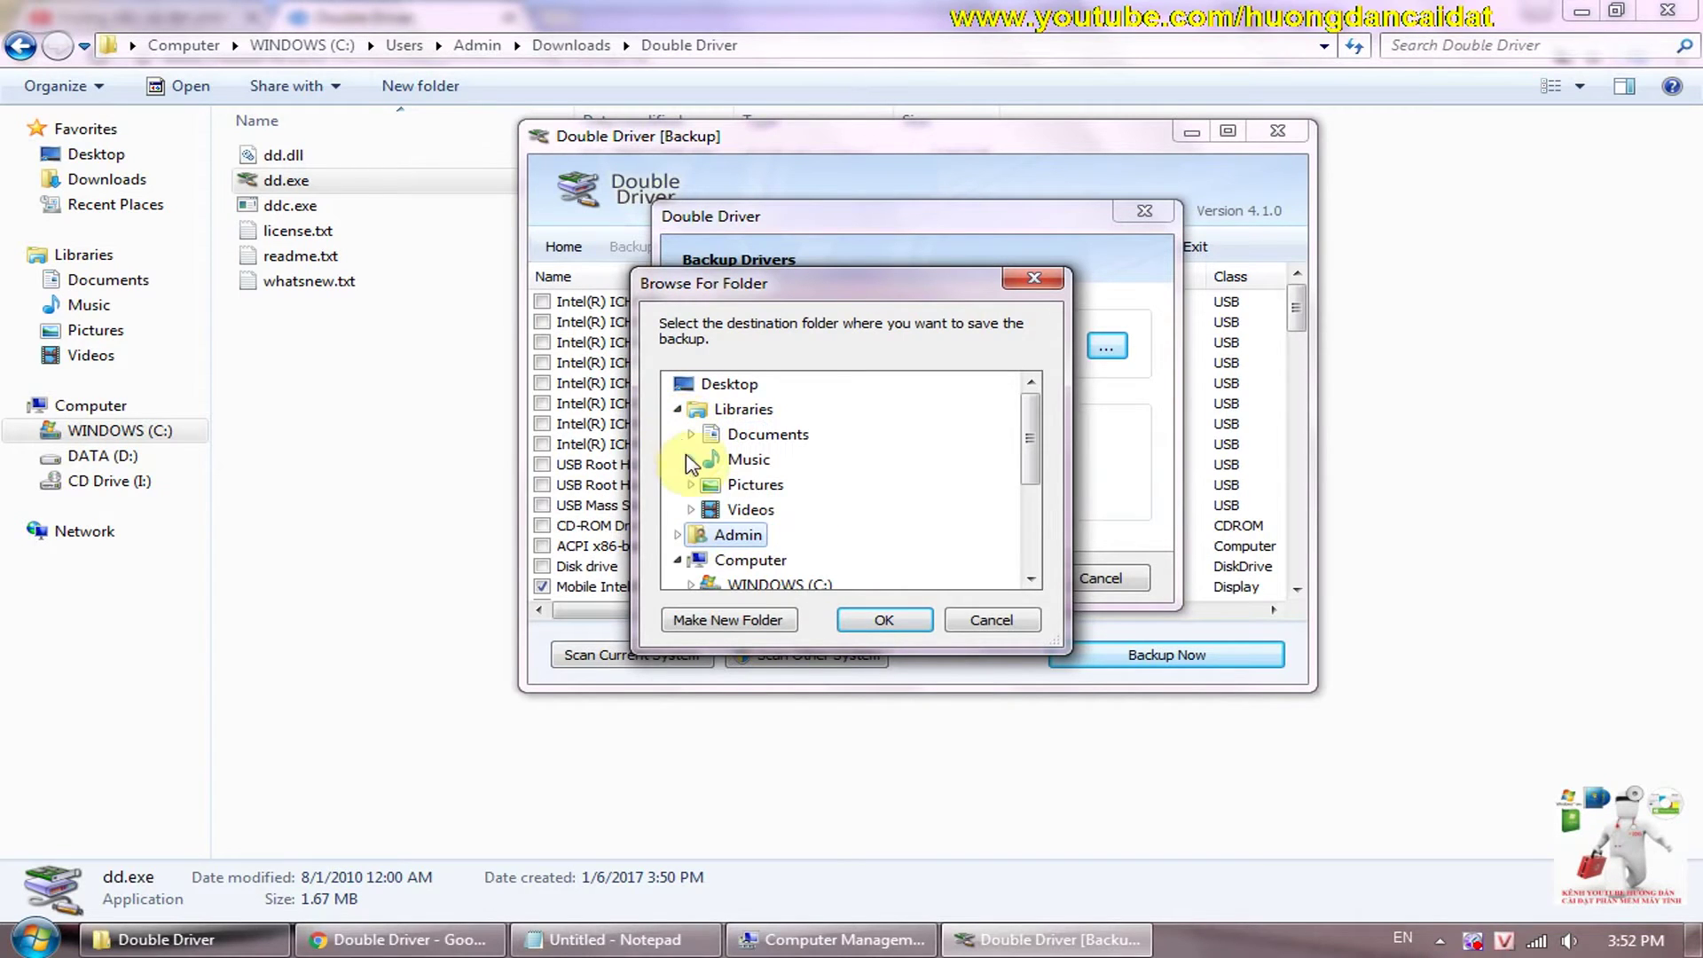
pyautogui.doubleClick(750, 509)
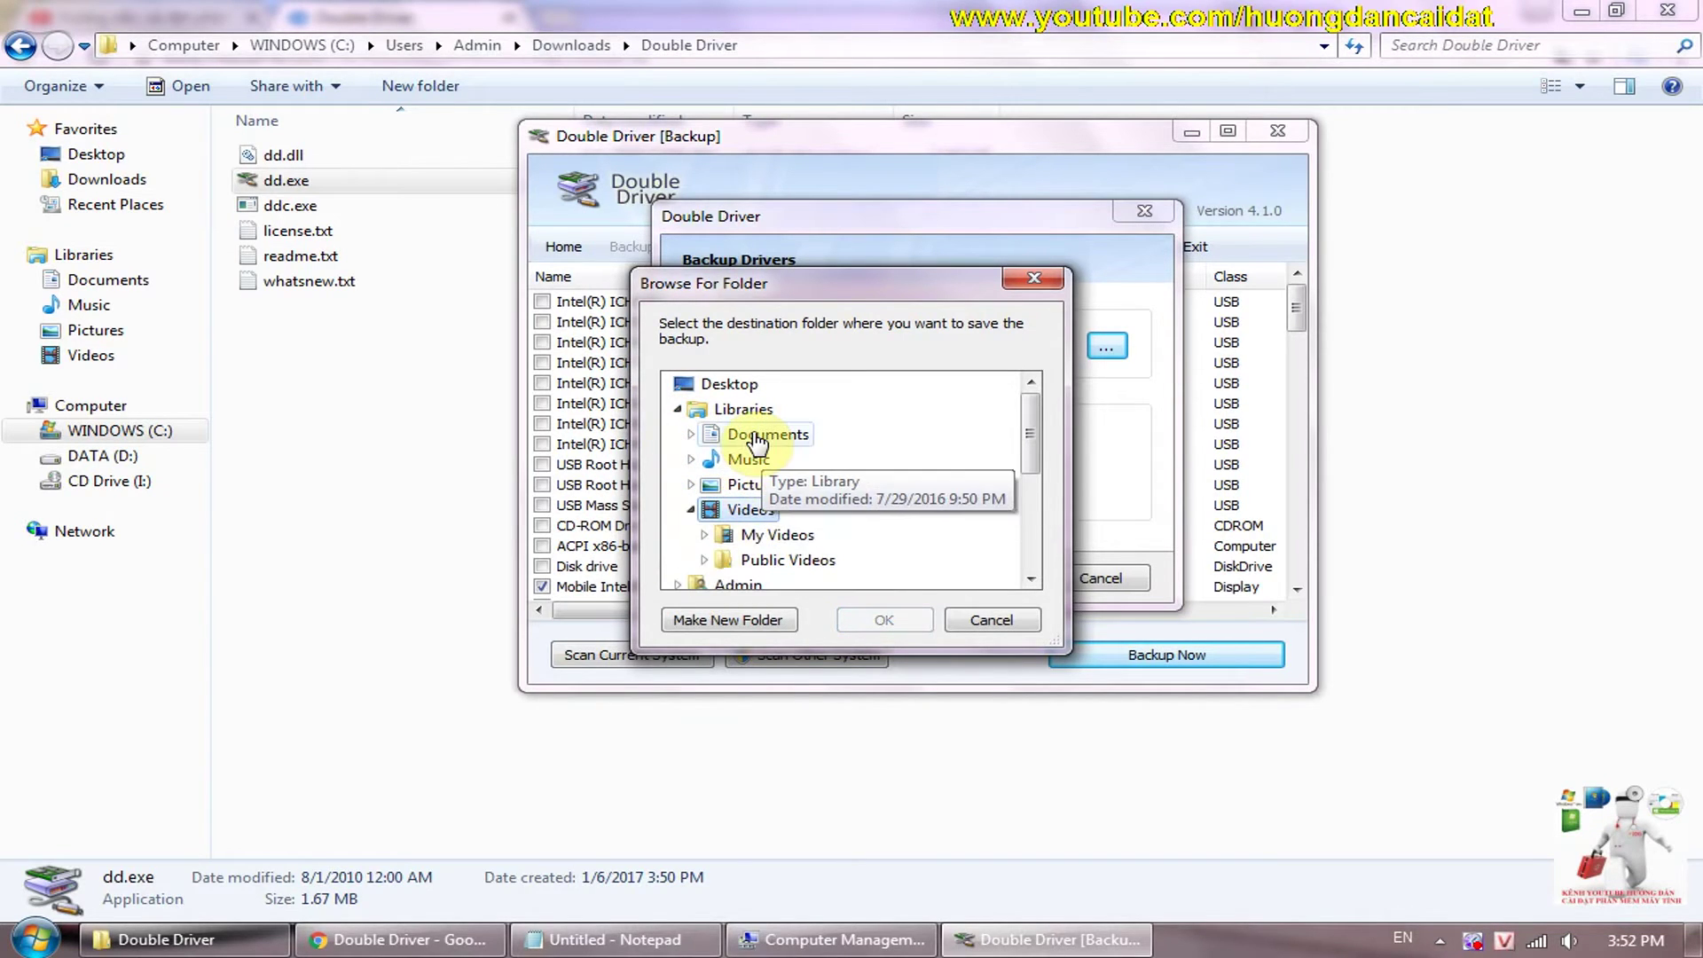
pyautogui.scroll(-2, 725, 542)
pyautogui.scroll(1, 723, 435)
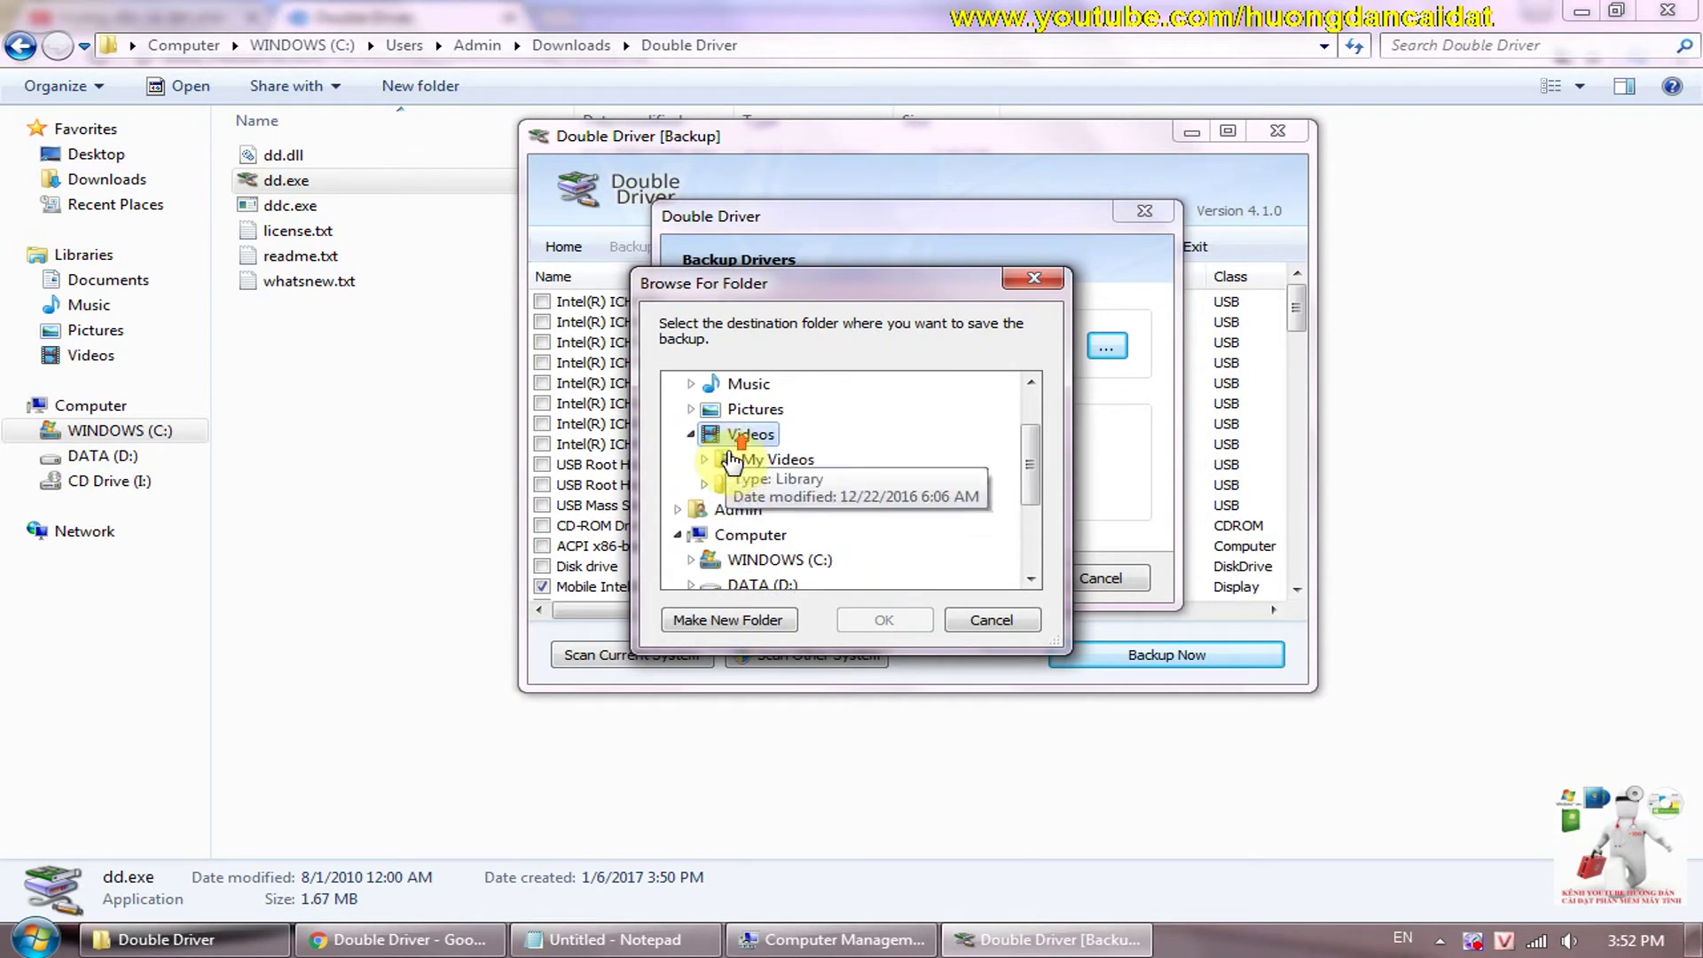
pyautogui.click(691, 434)
pyautogui.scroll(1, 695, 437)
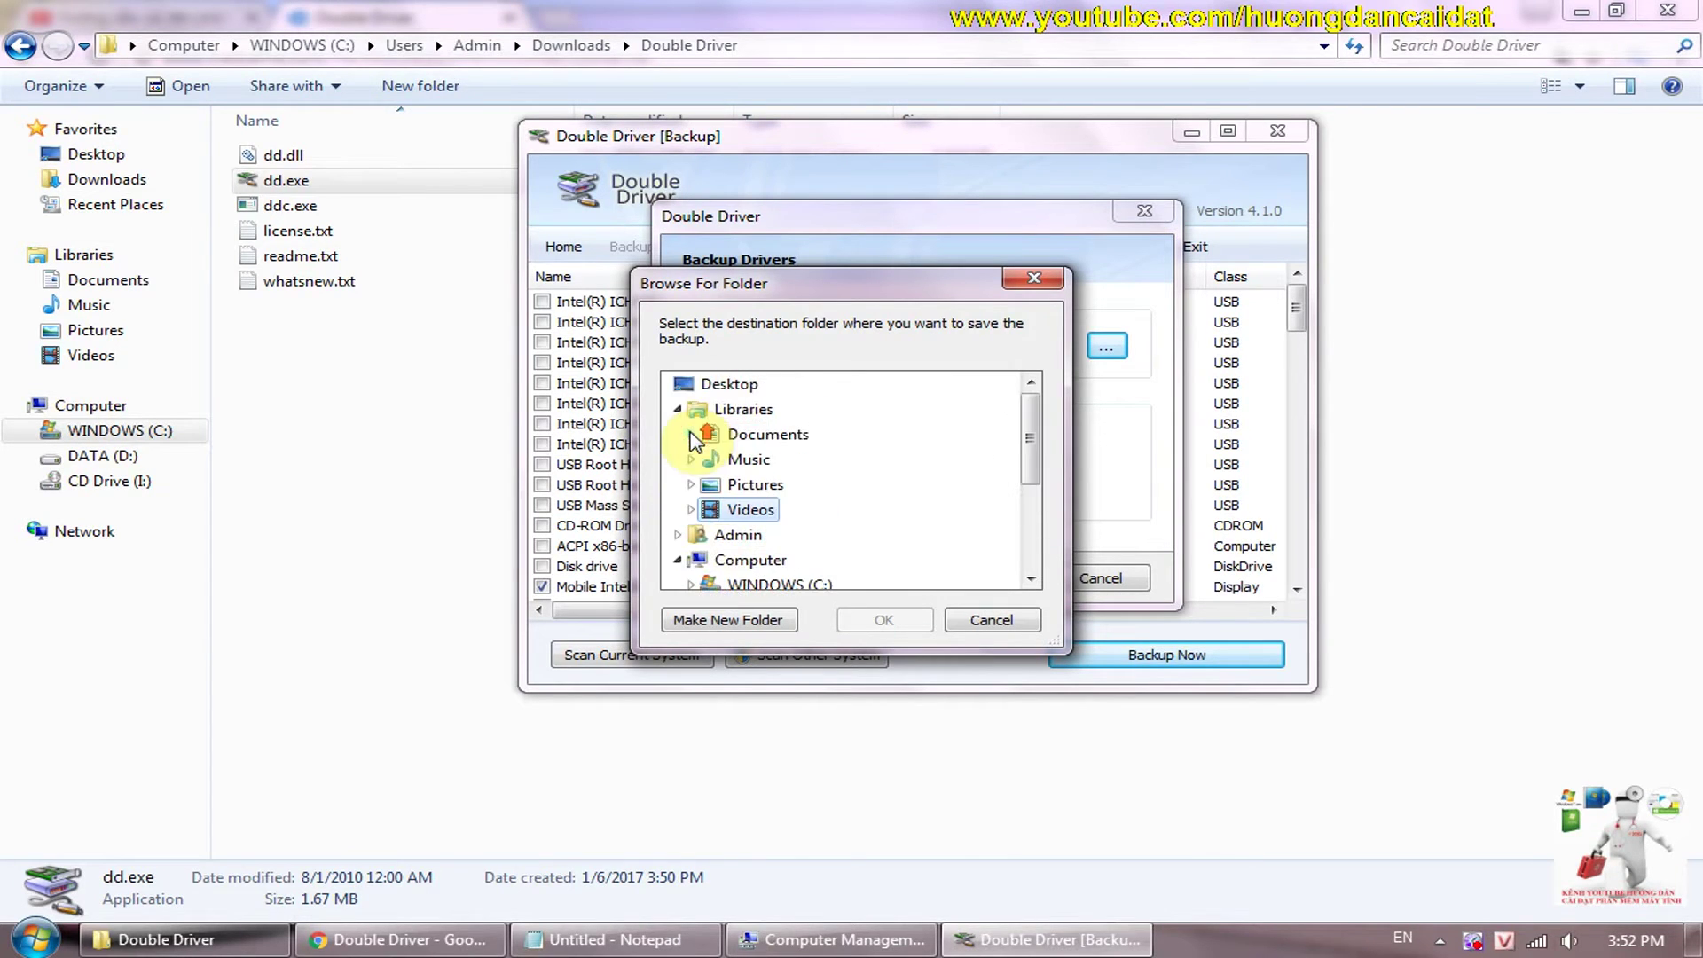
pyautogui.click(722, 400)
pyautogui.click(878, 620)
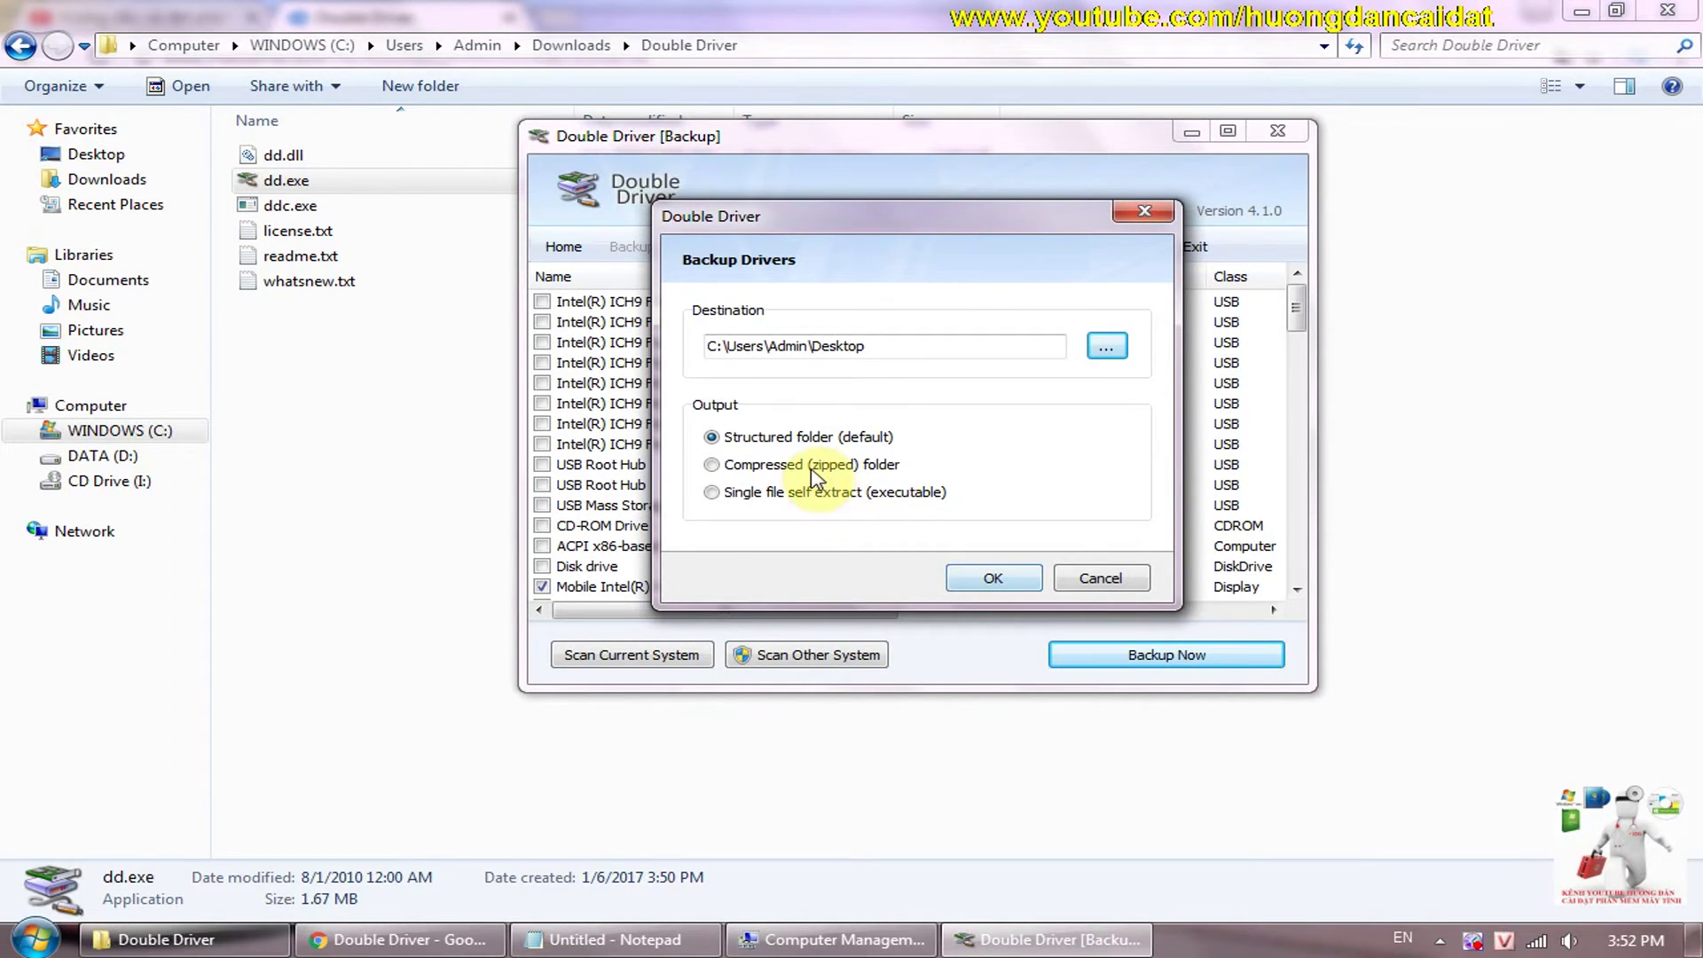
# Run the driver backup with compressed (zipped) folder output and close Double Driver once it is done
pyautogui.click(745, 466)
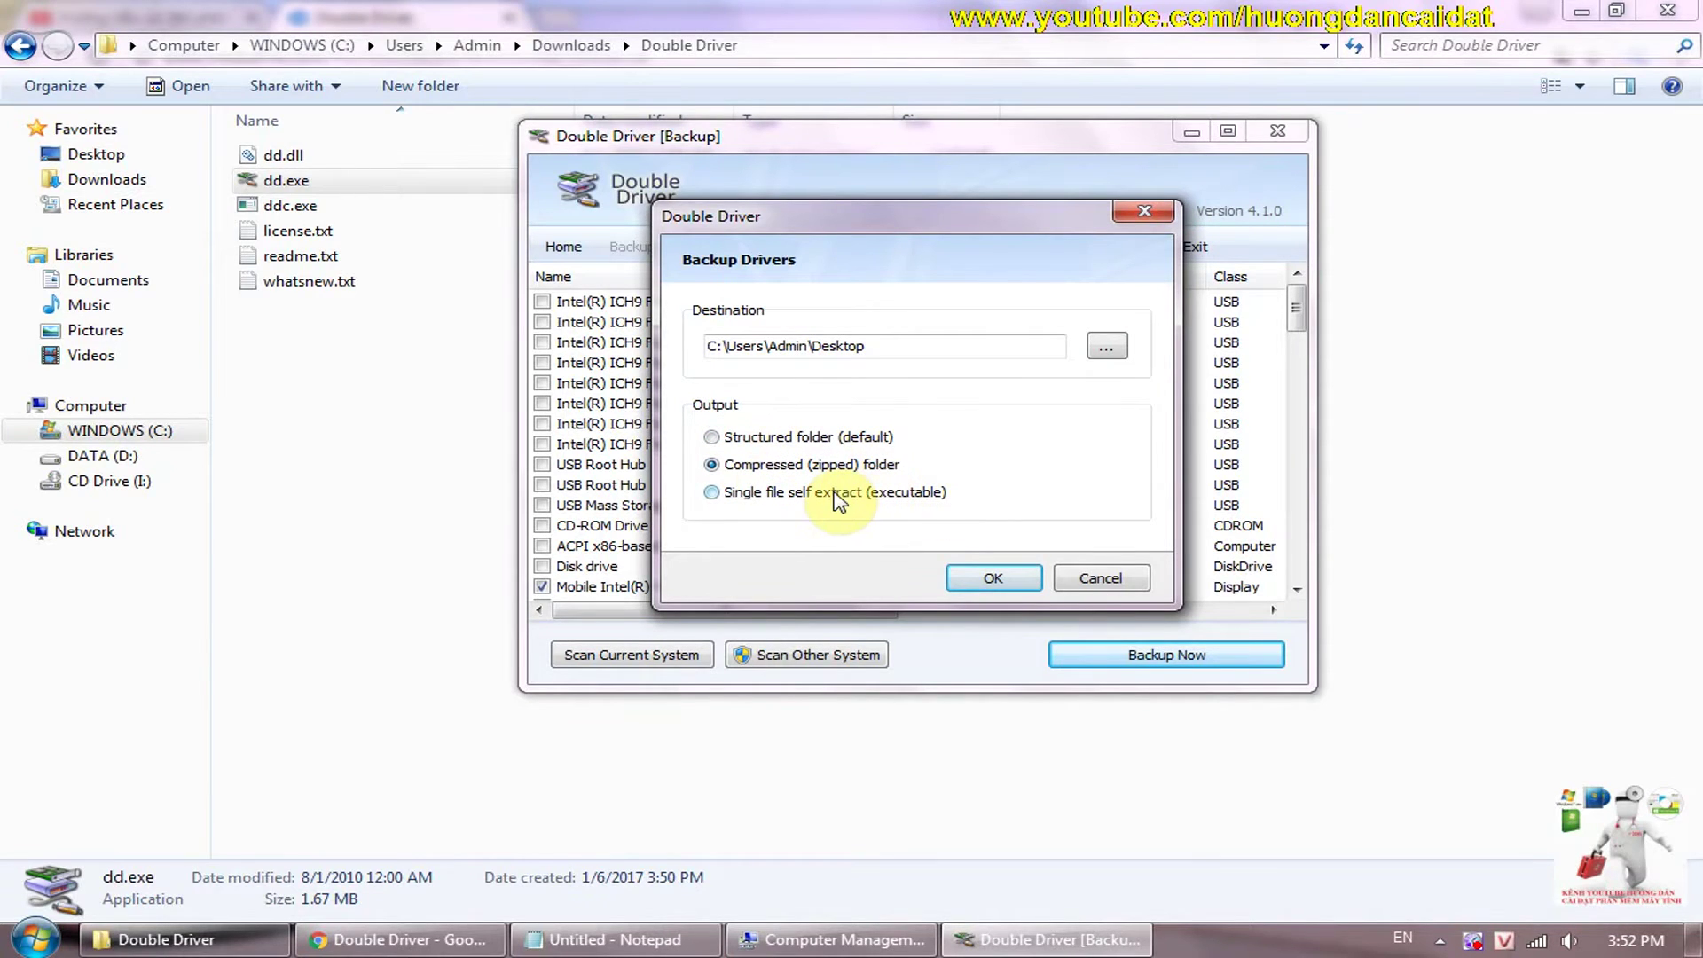
pyautogui.click(987, 581)
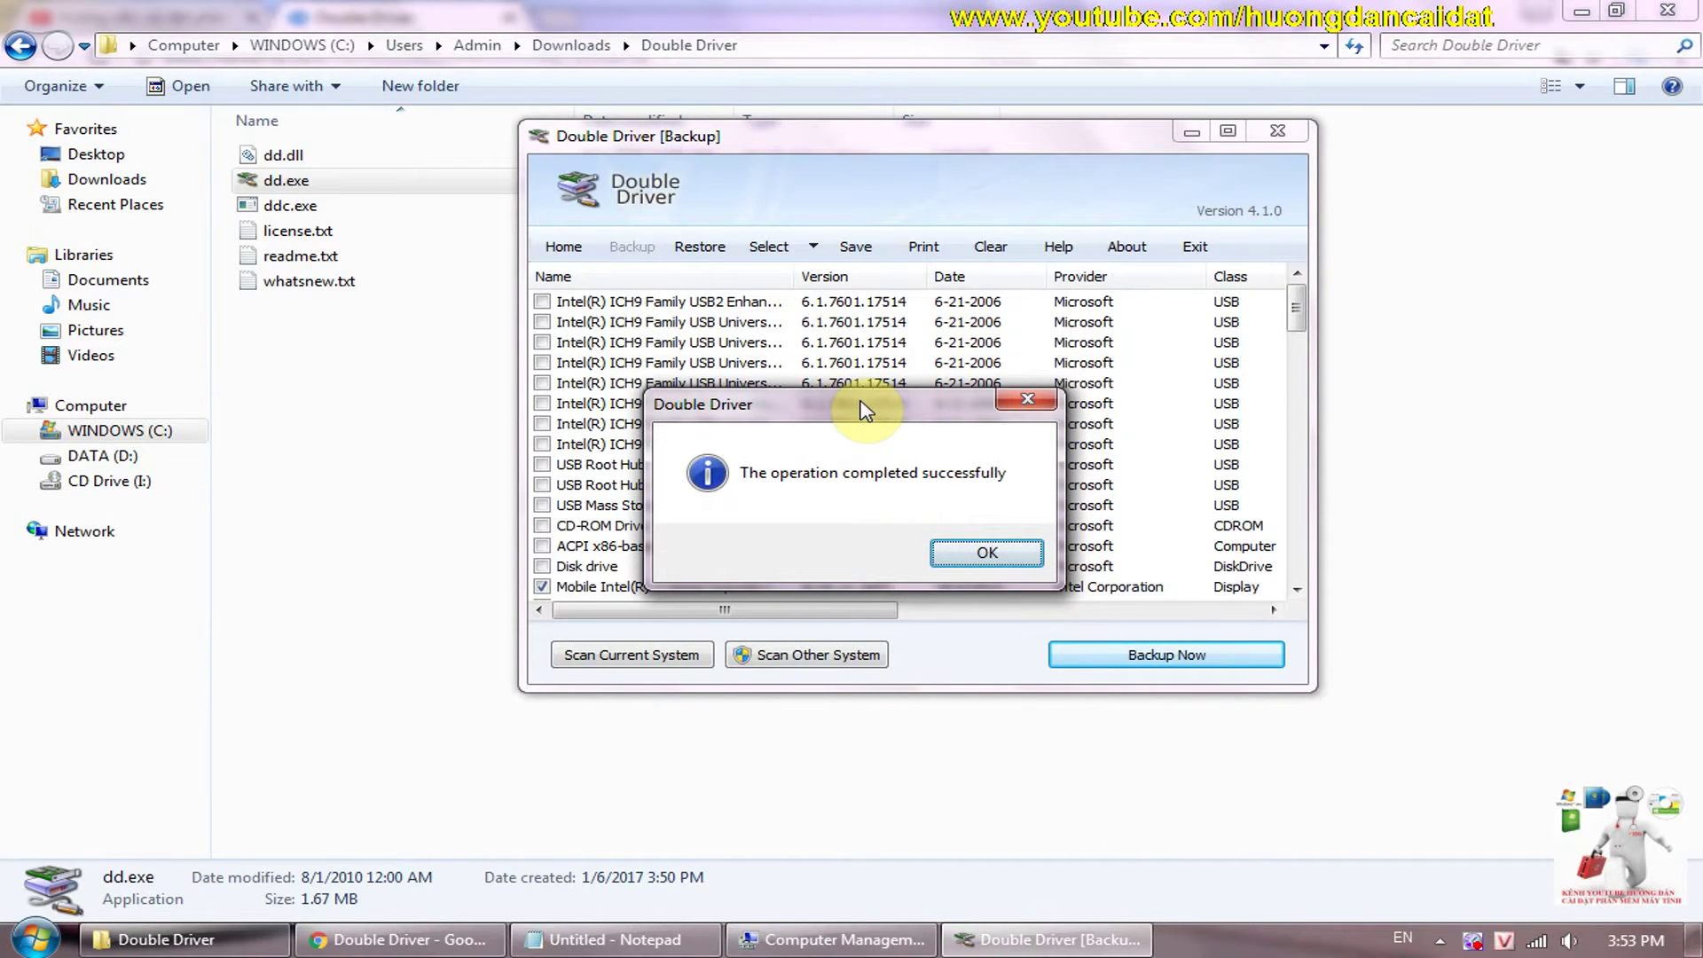
pyautogui.click(975, 554)
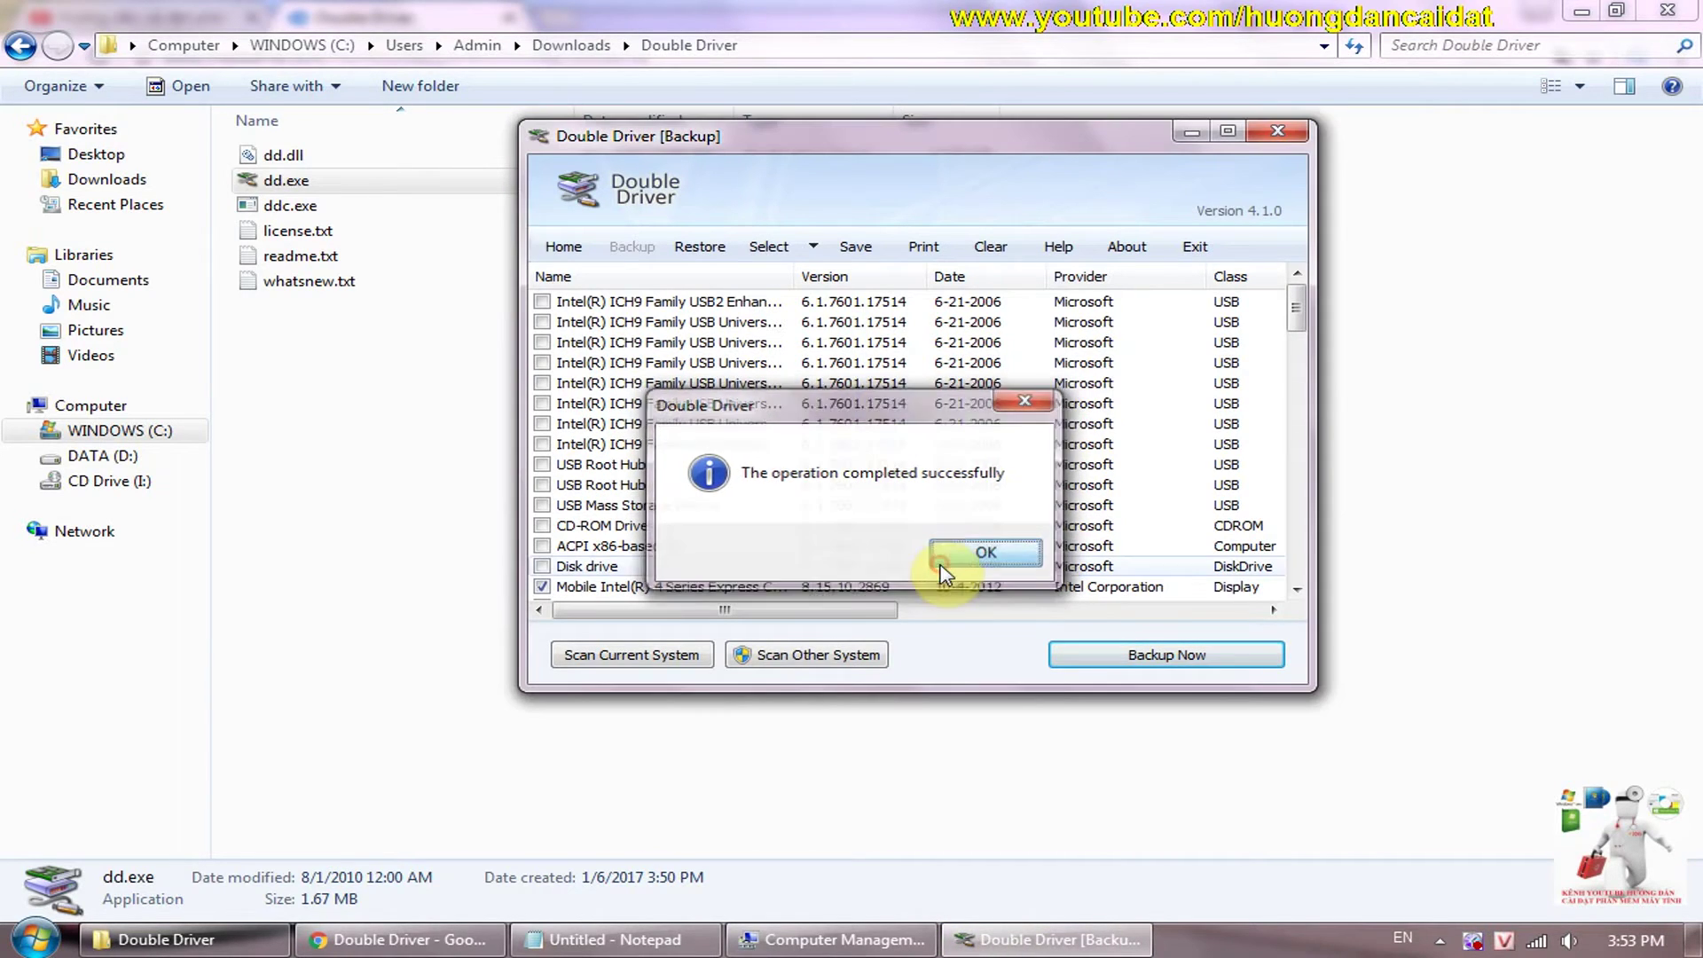
pyautogui.click(1277, 132)
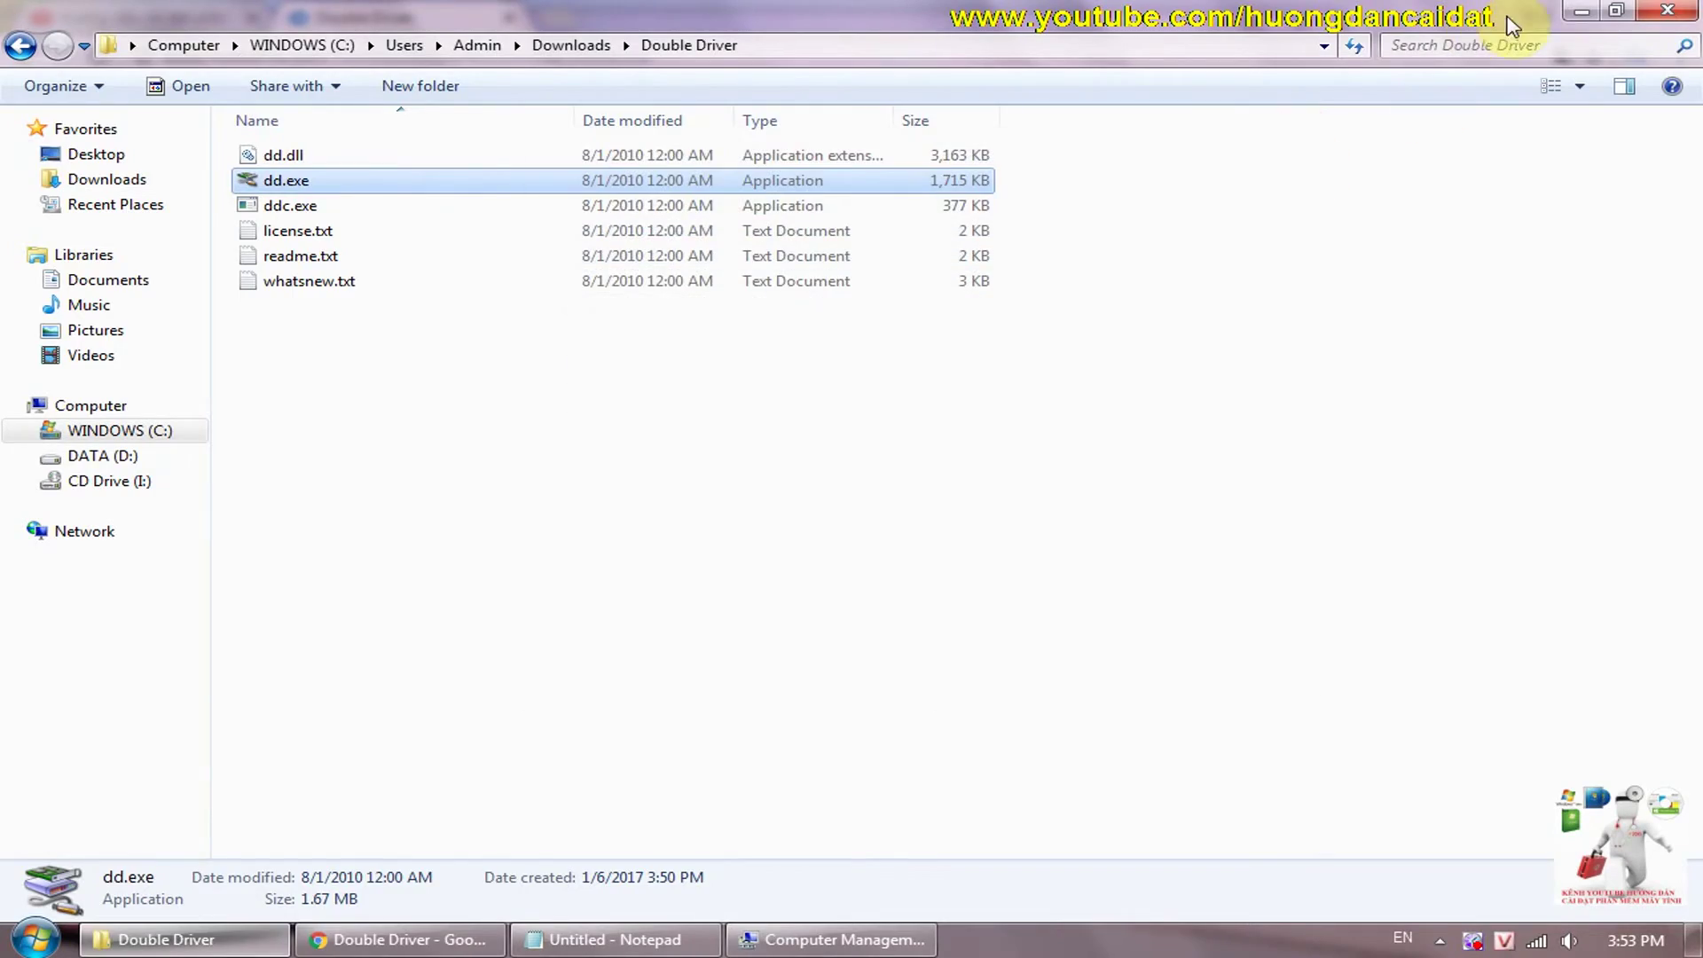
# Minimize the open windows and check the properties of the backup ZIP file on the desktop
pyautogui.click(1572, 12)
pyautogui.click(1572, 12)
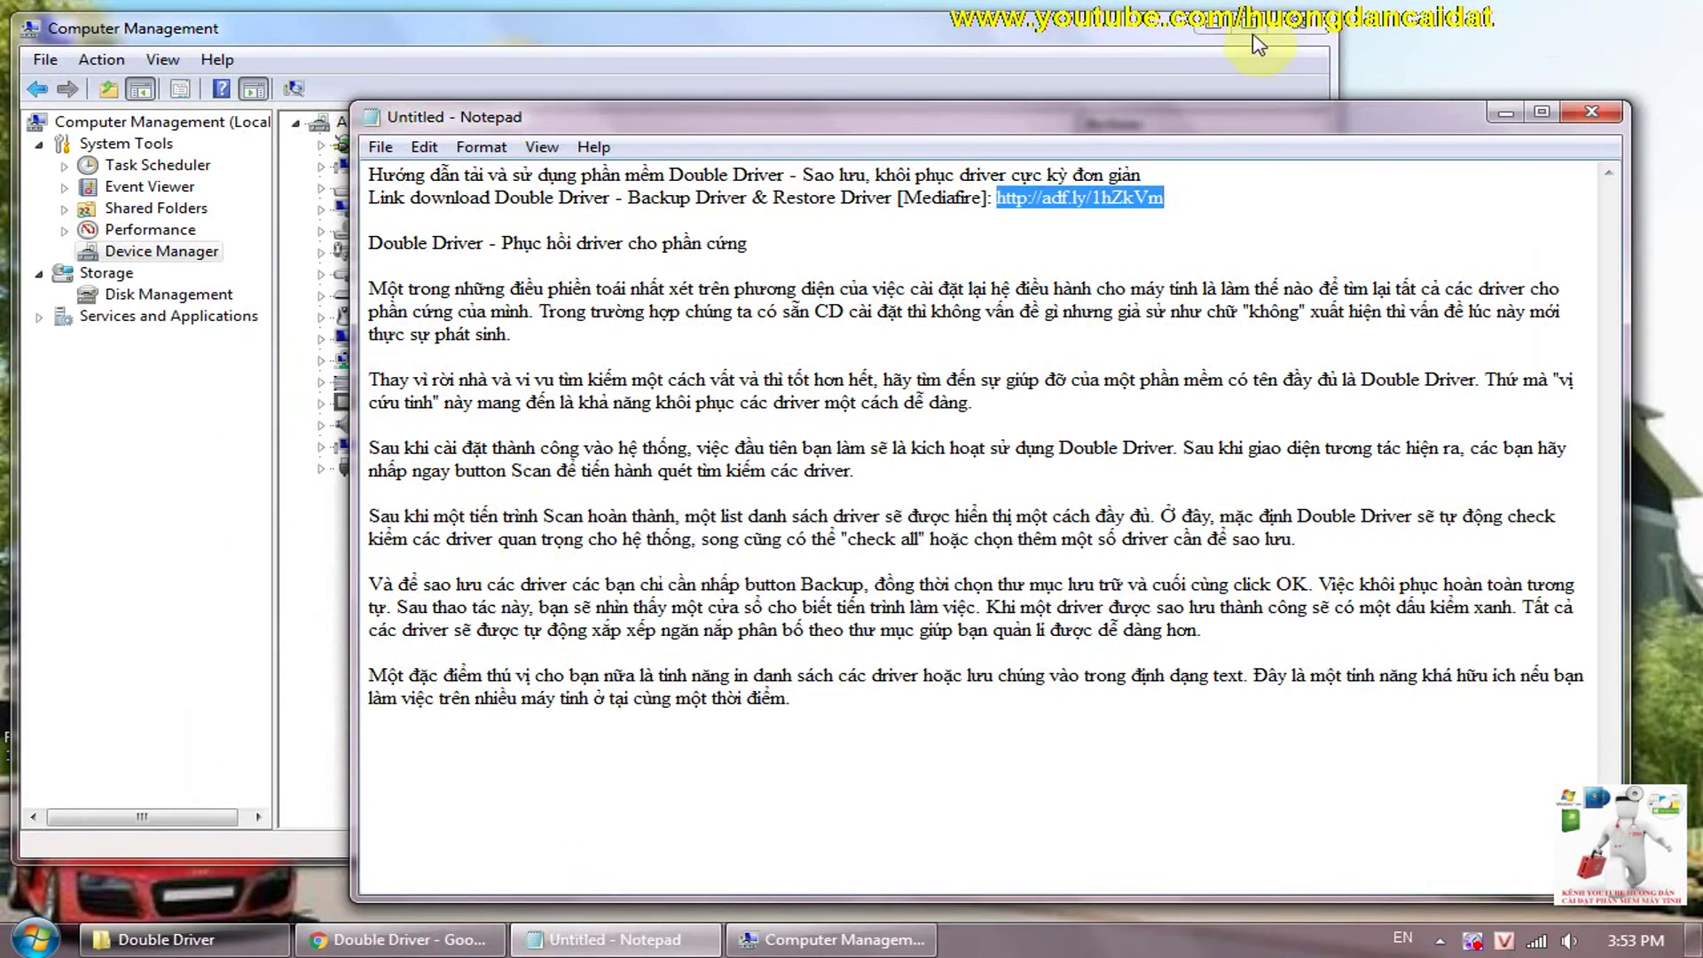
pyautogui.click(1212, 22)
pyautogui.click(1510, 127)
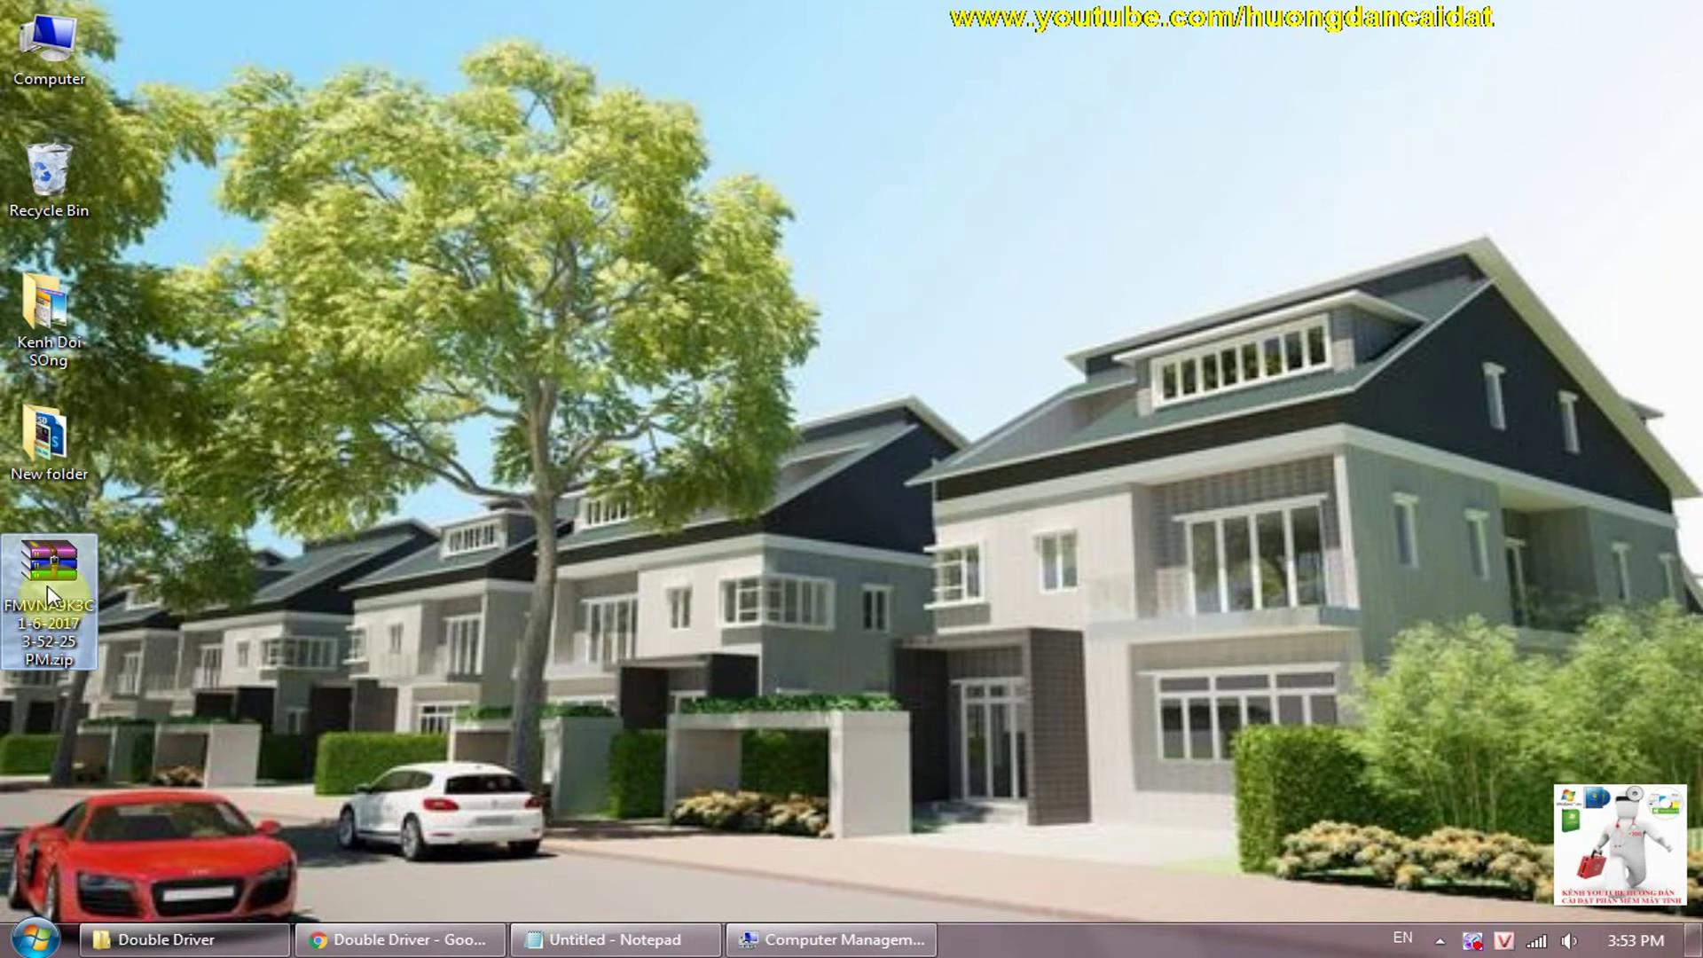
pyautogui.rightClick(40, 627)
pyautogui.click(98, 615)
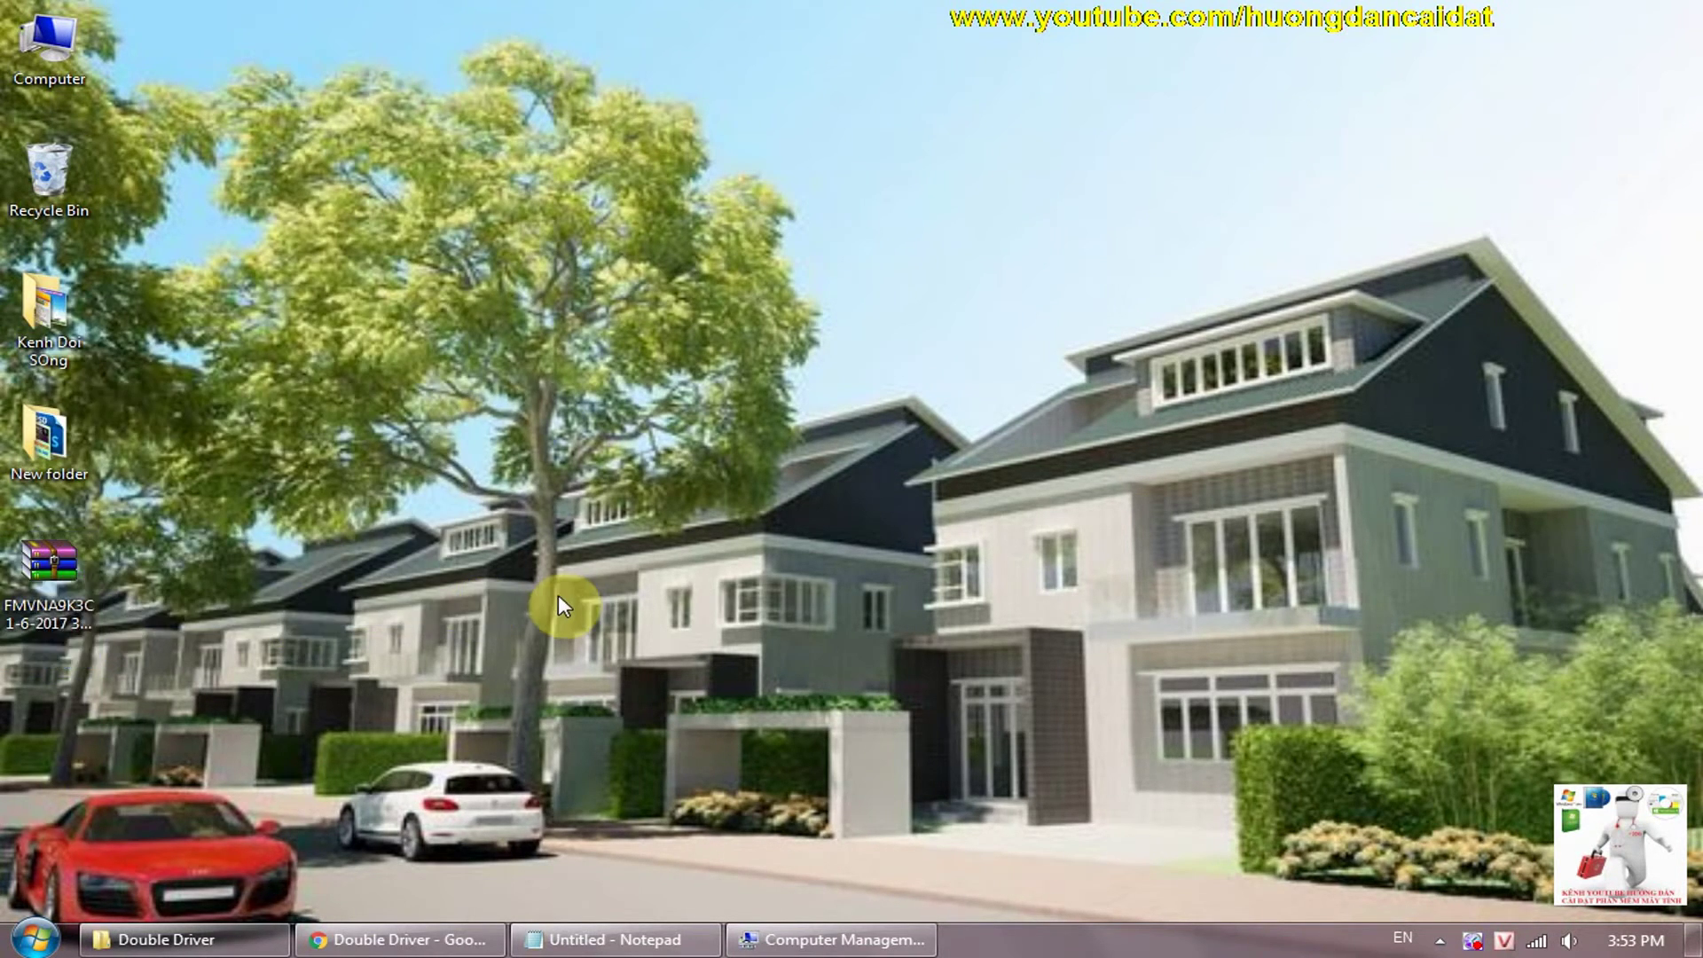
pyautogui.moveTo(297, 342); pyautogui.dragTo(586, 209)
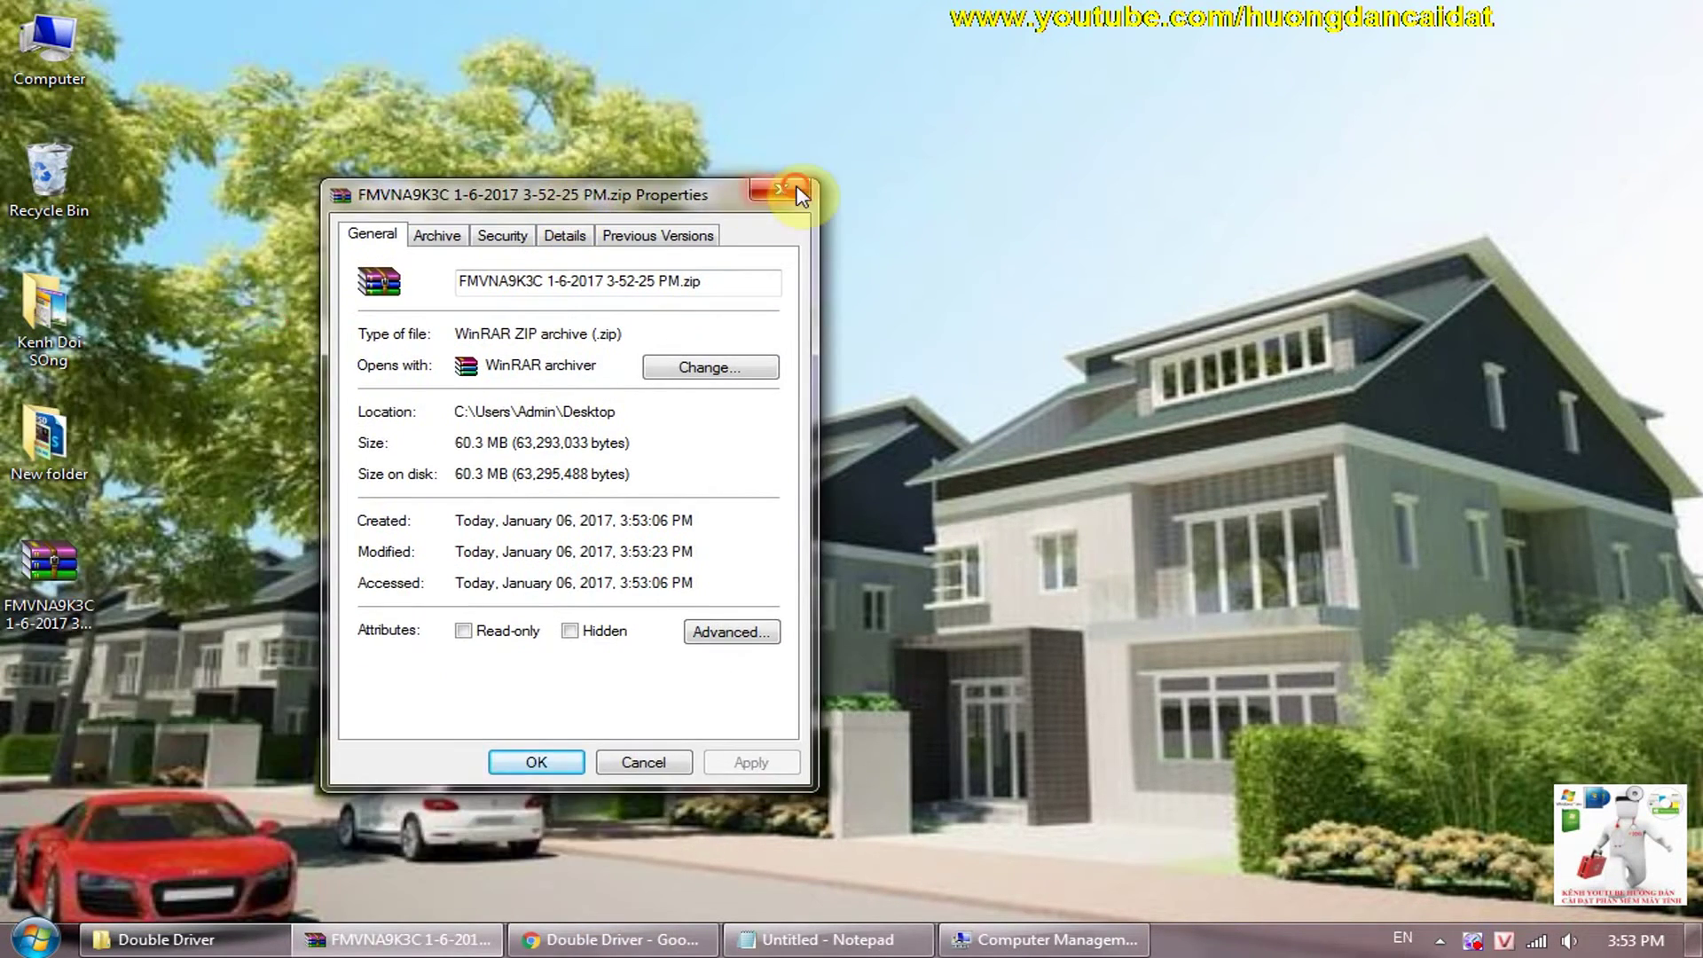
pyautogui.click(770, 184)
pyautogui.click(112, 874)
pyautogui.click(169, 939)
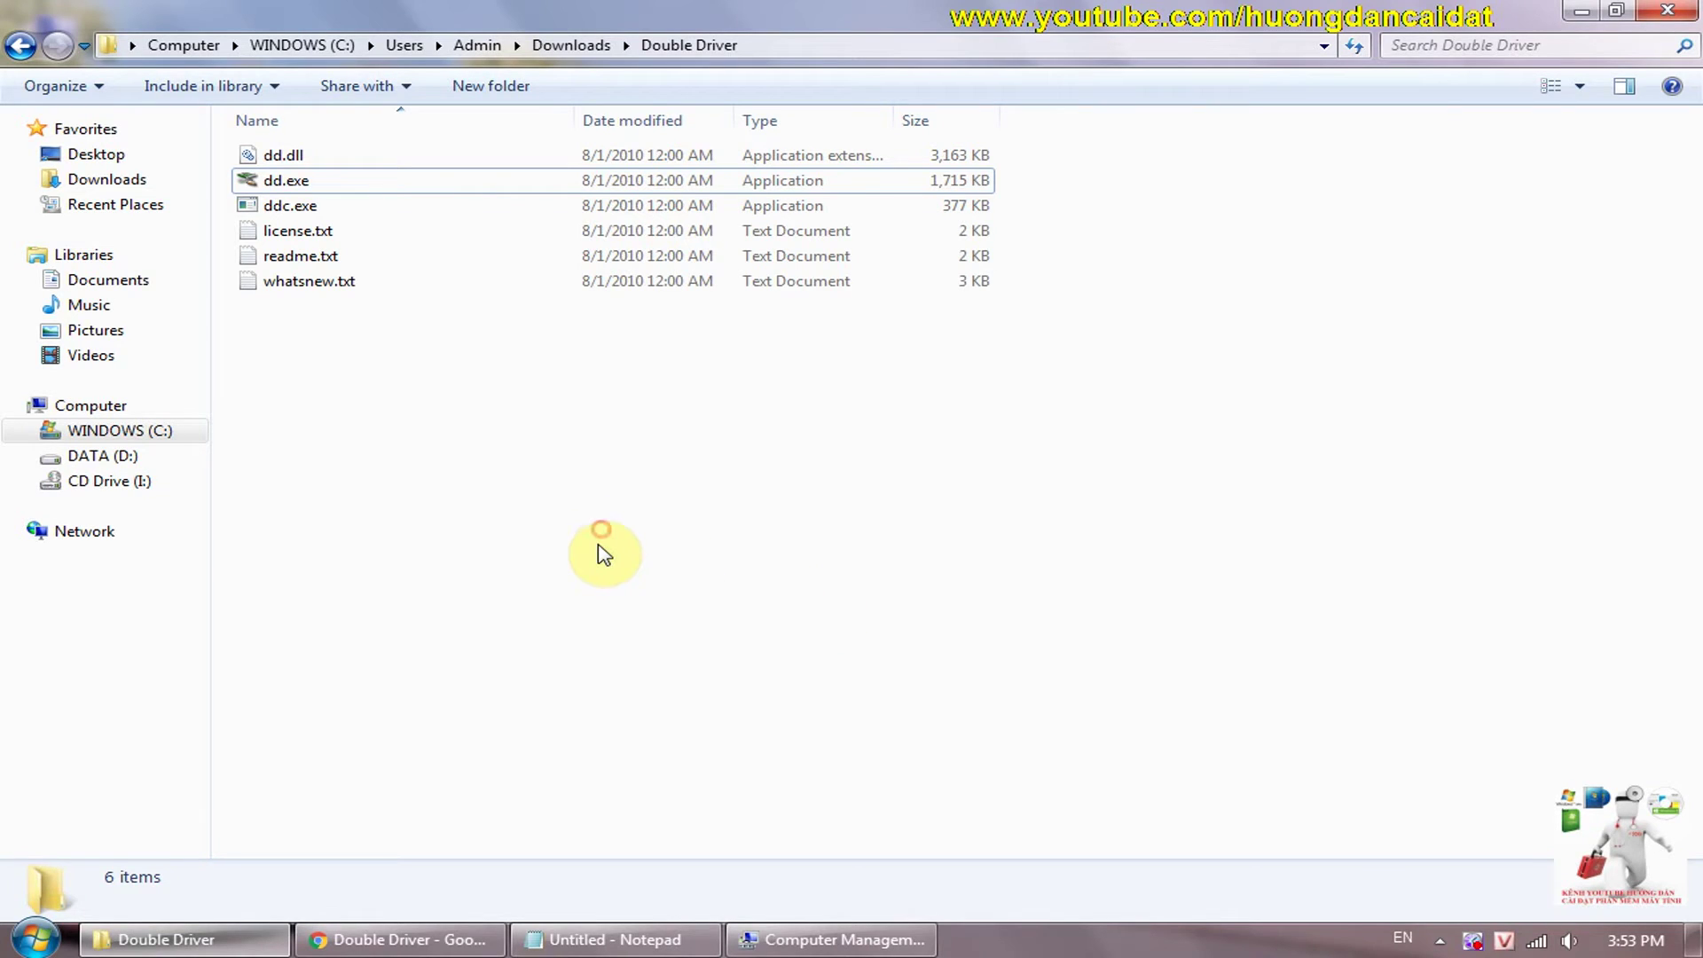
pyautogui.click(405, 181)
pyautogui.click(533, 538)
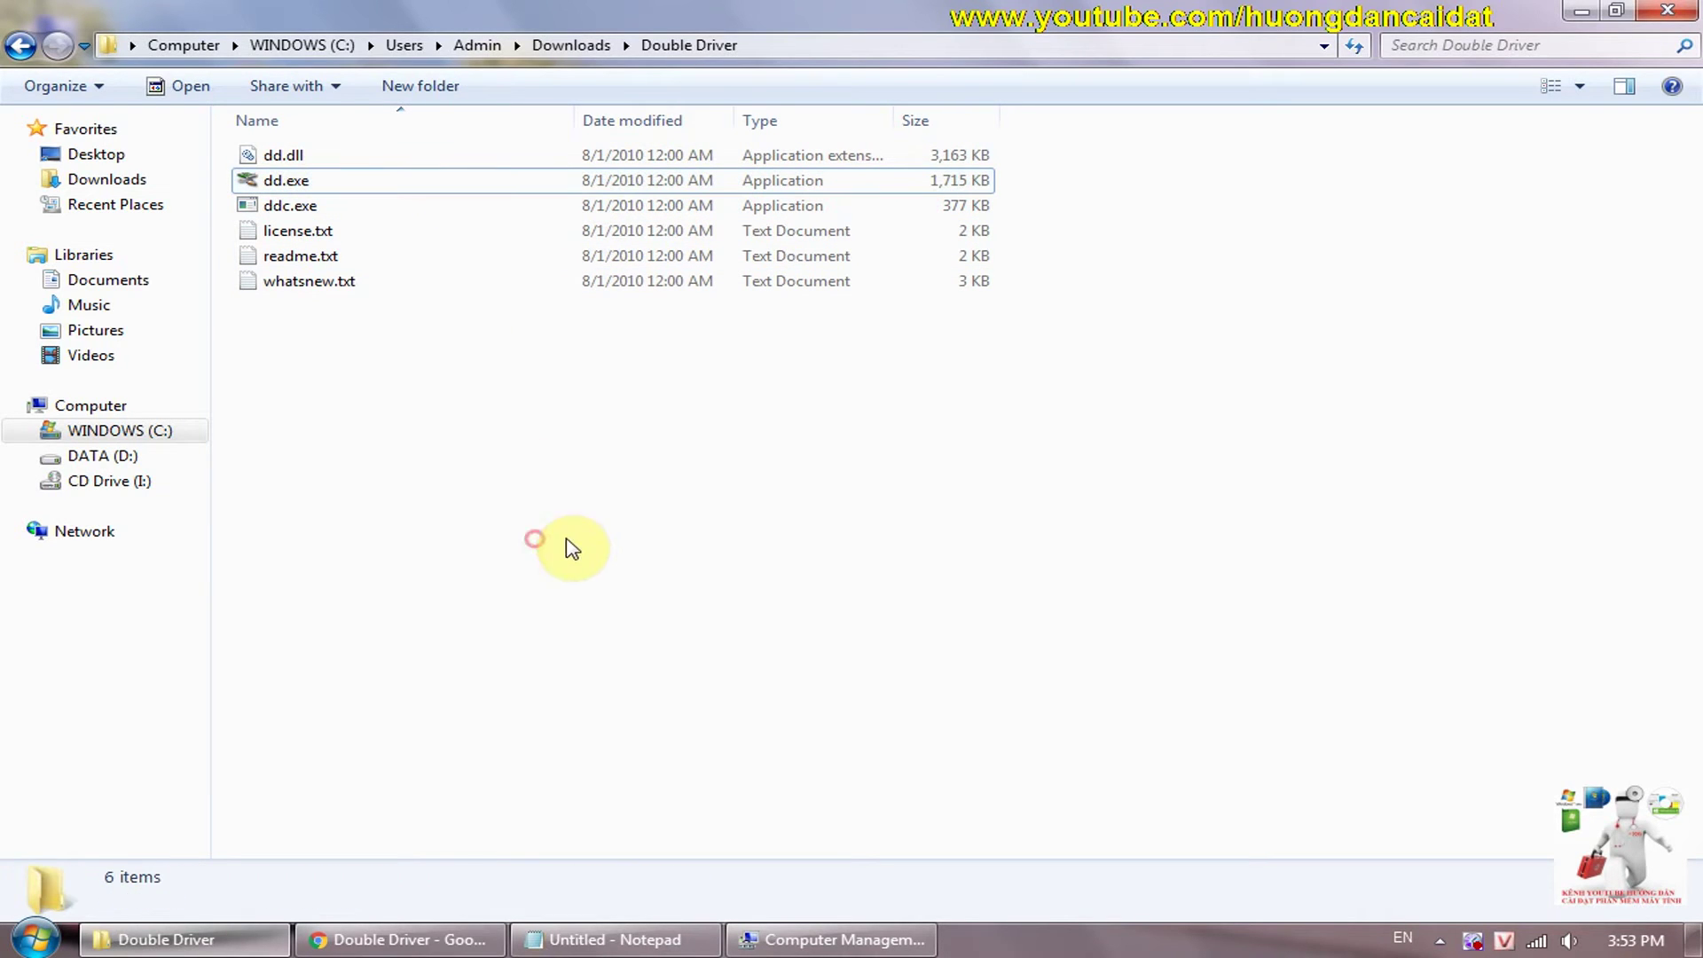
pyautogui.click(1581, 10)
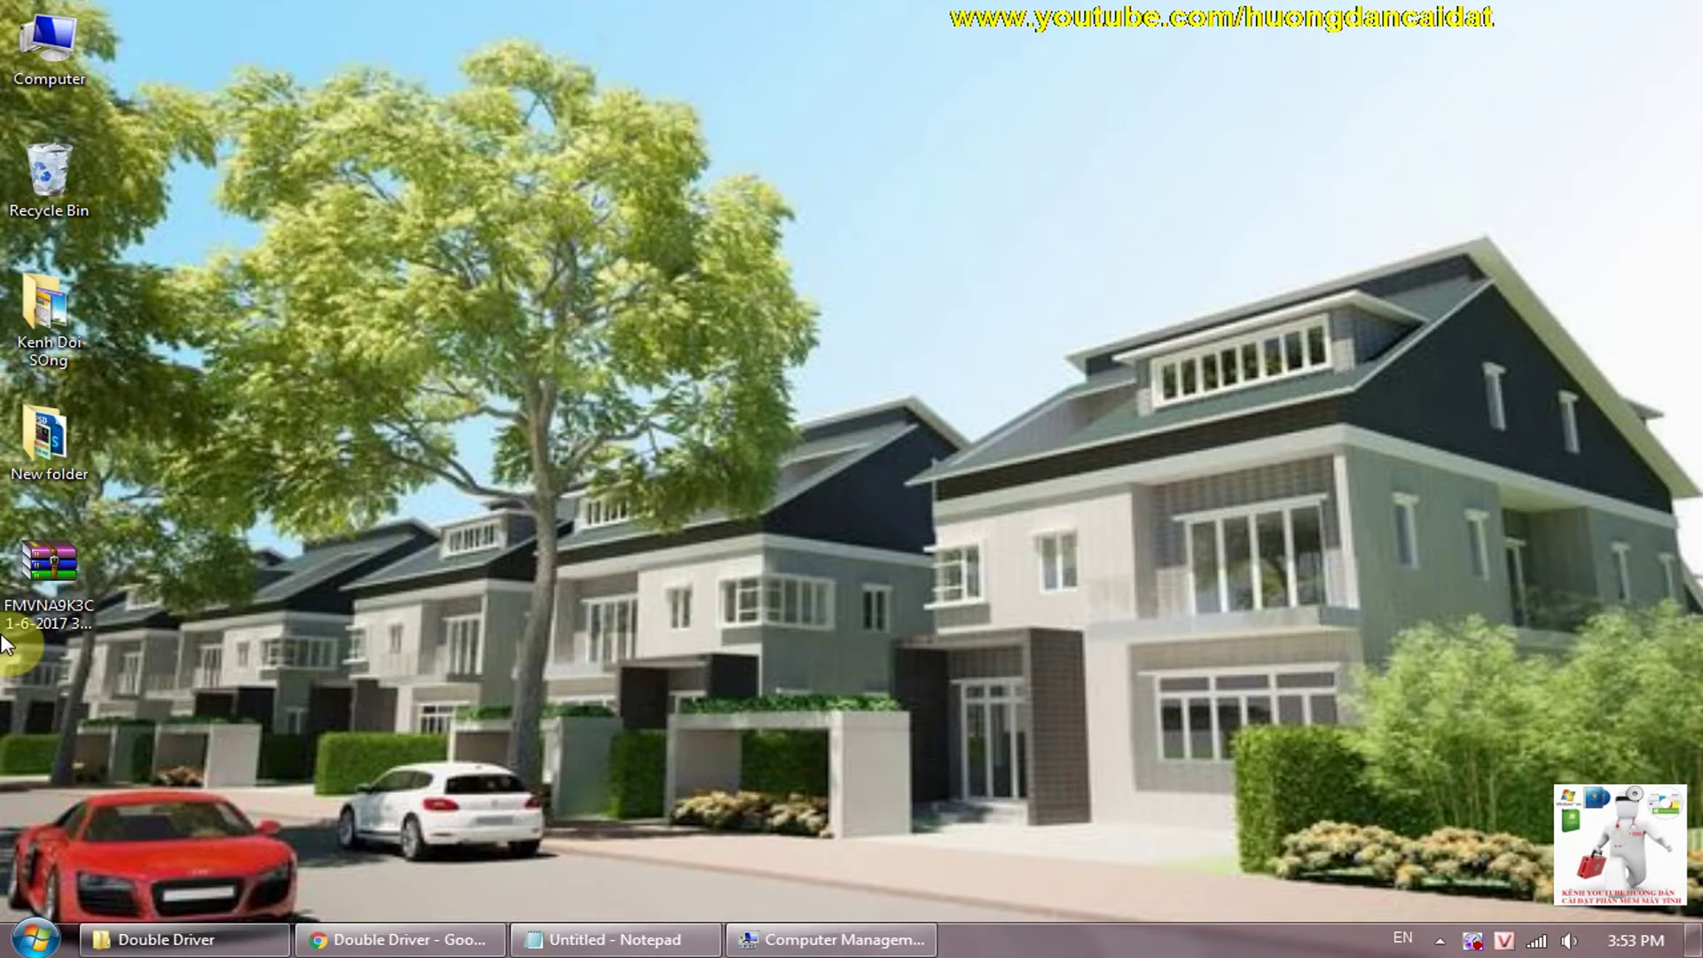
pyautogui.click(181, 940)
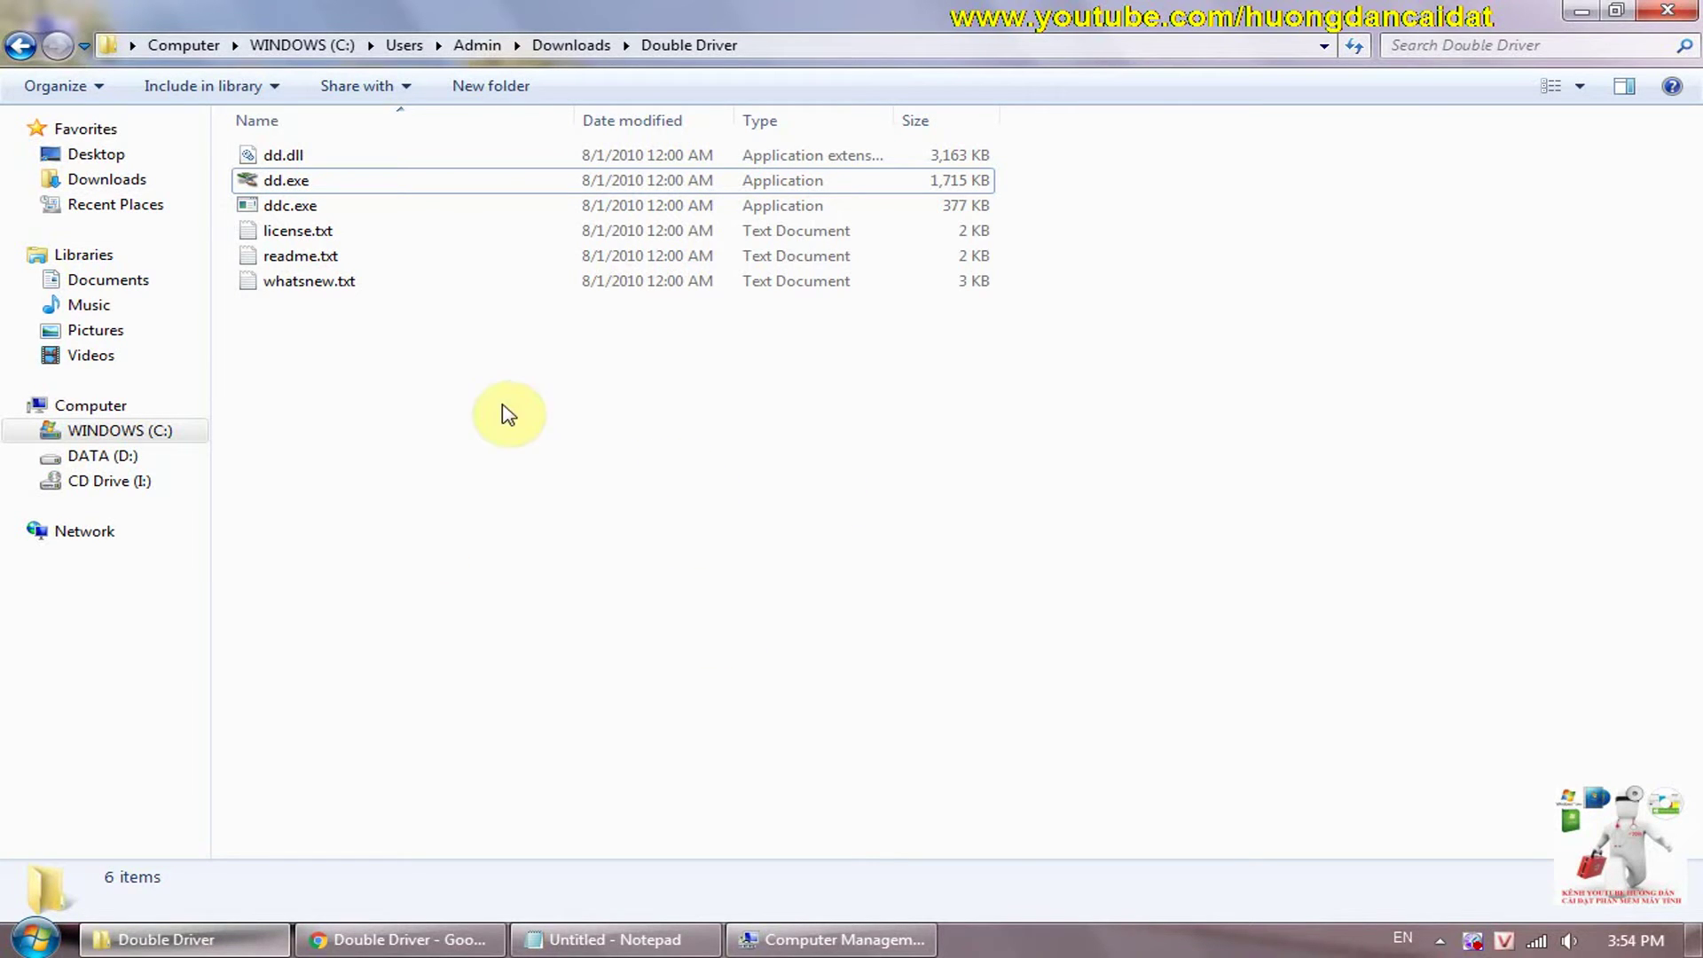
pyautogui.click(182, 939)
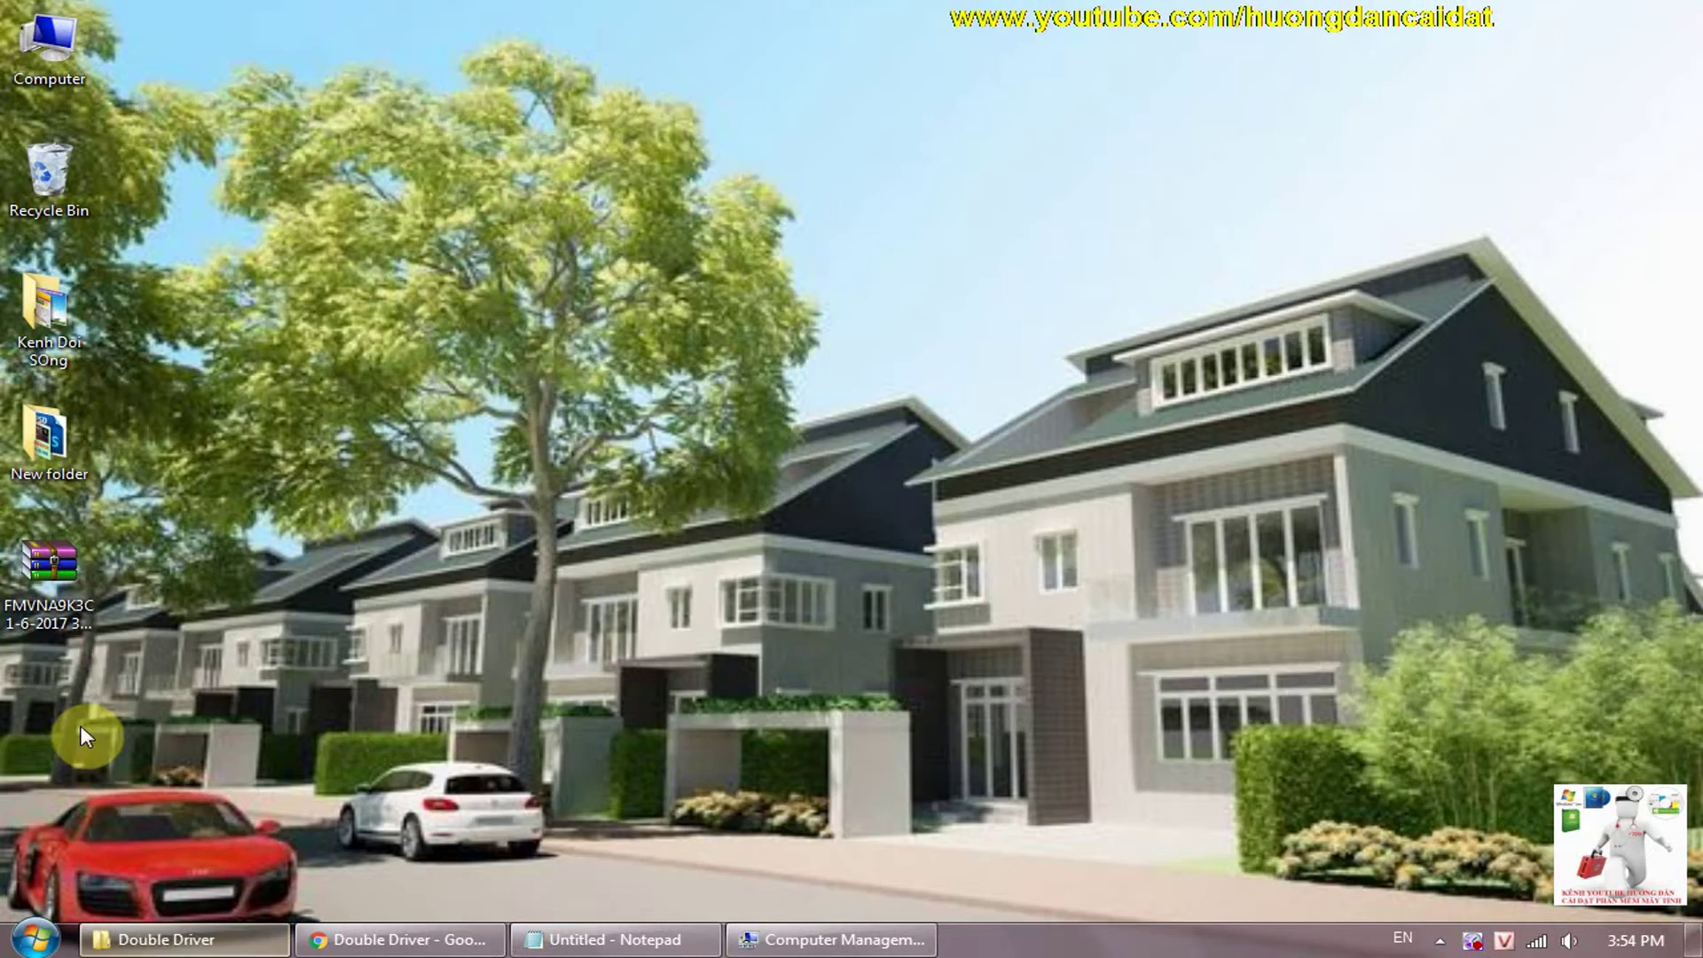
# Run dd.exe again from the Double Driver folder and open its Restore page
pyautogui.click(182, 939)
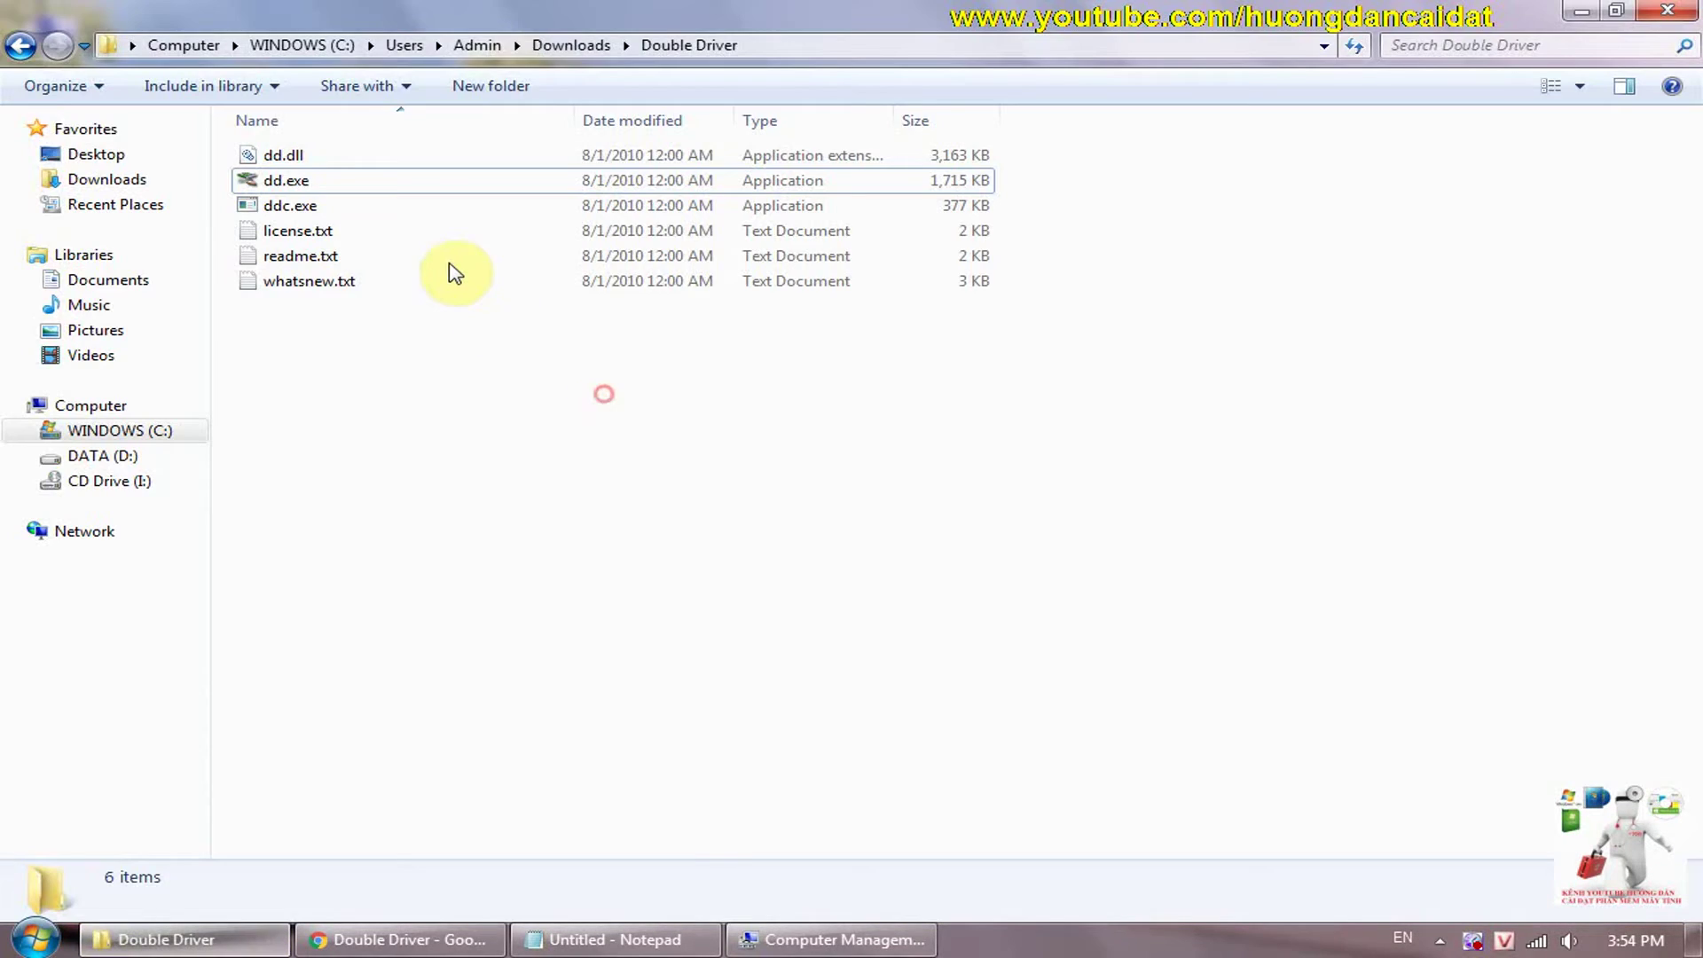
pyautogui.moveTo(361, 193)
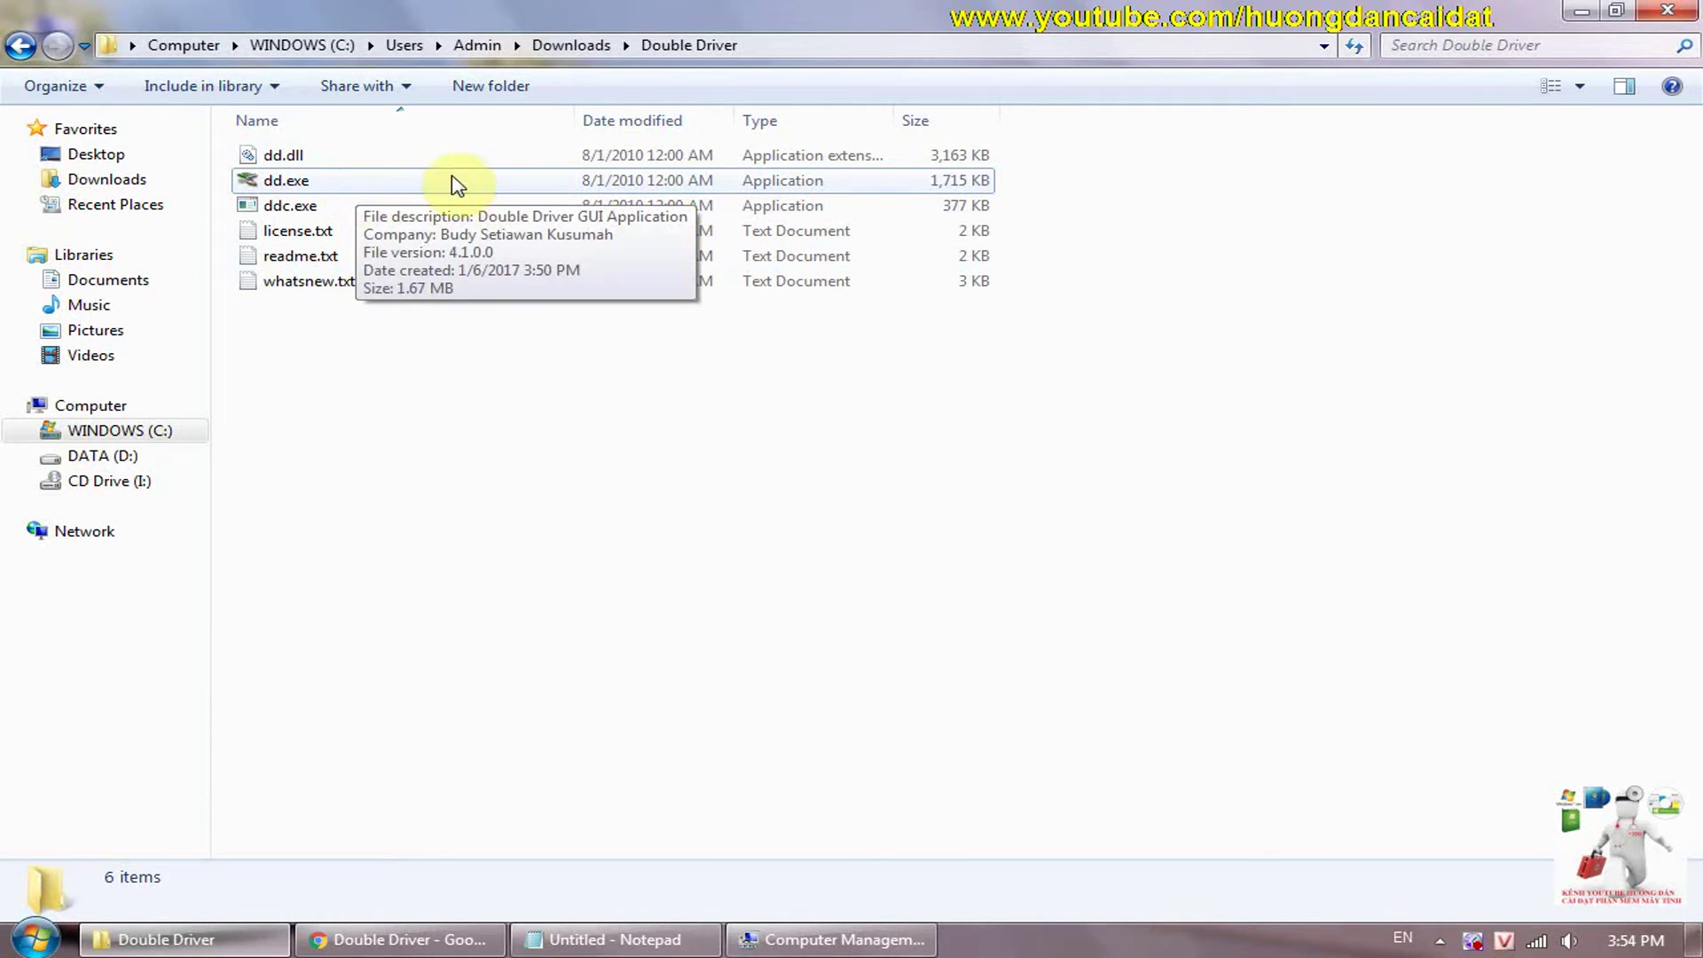
pyautogui.click(424, 180)
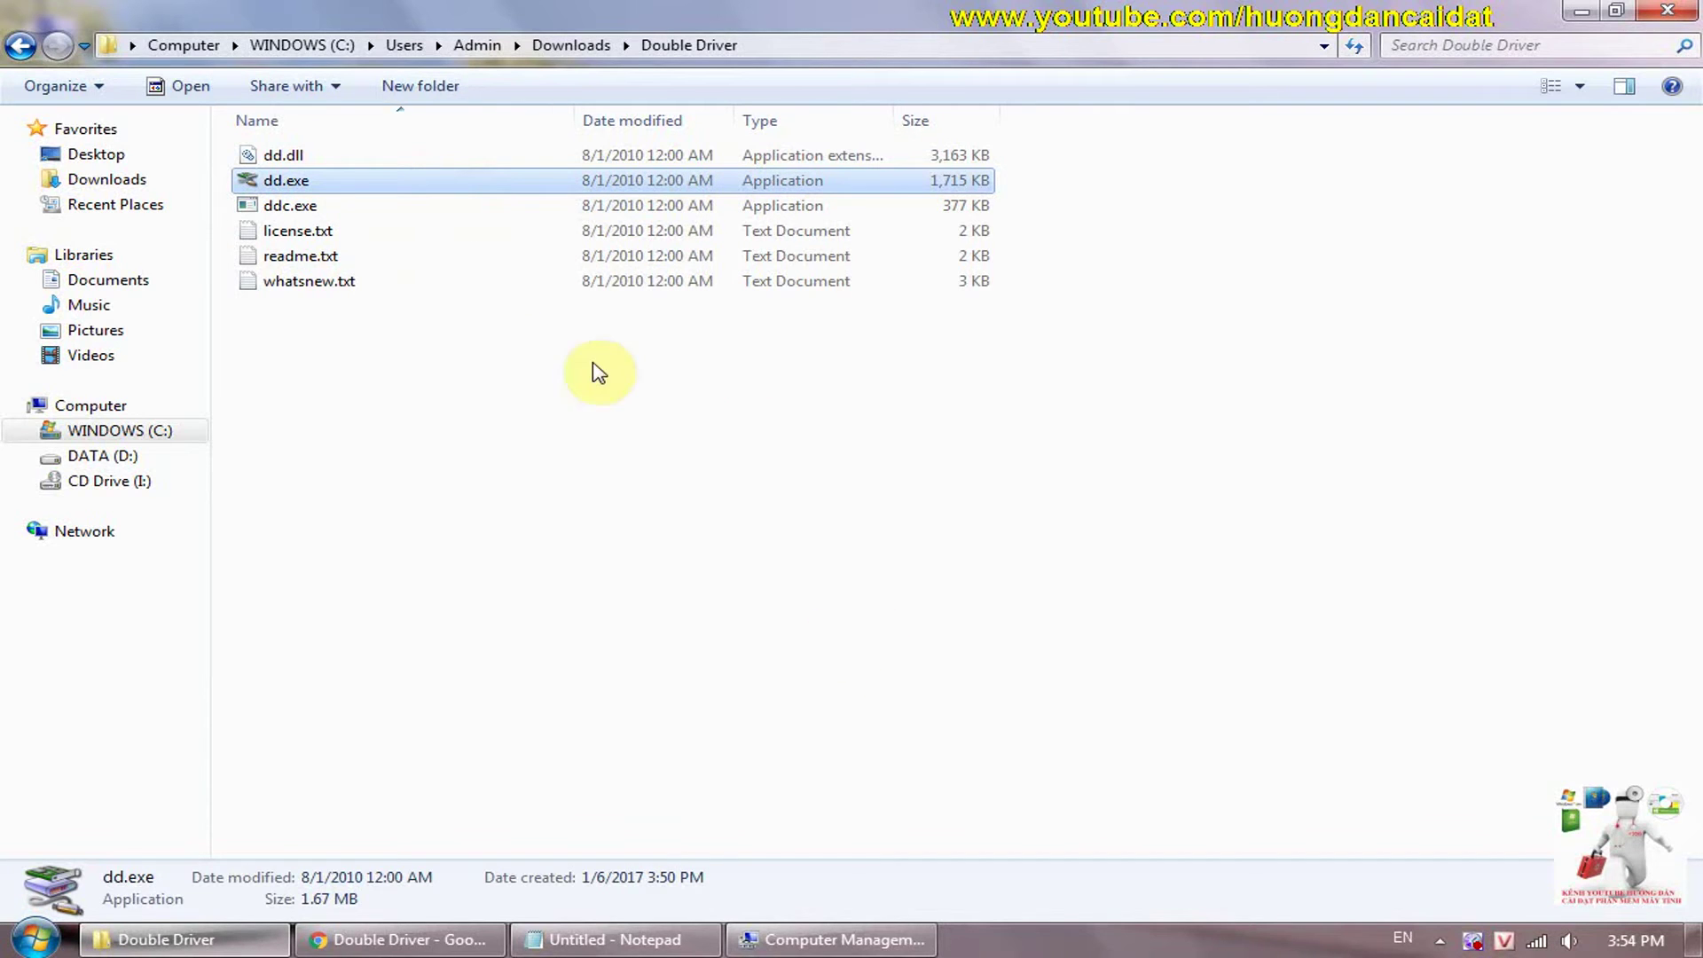
pyautogui.doubleClick(462, 181)
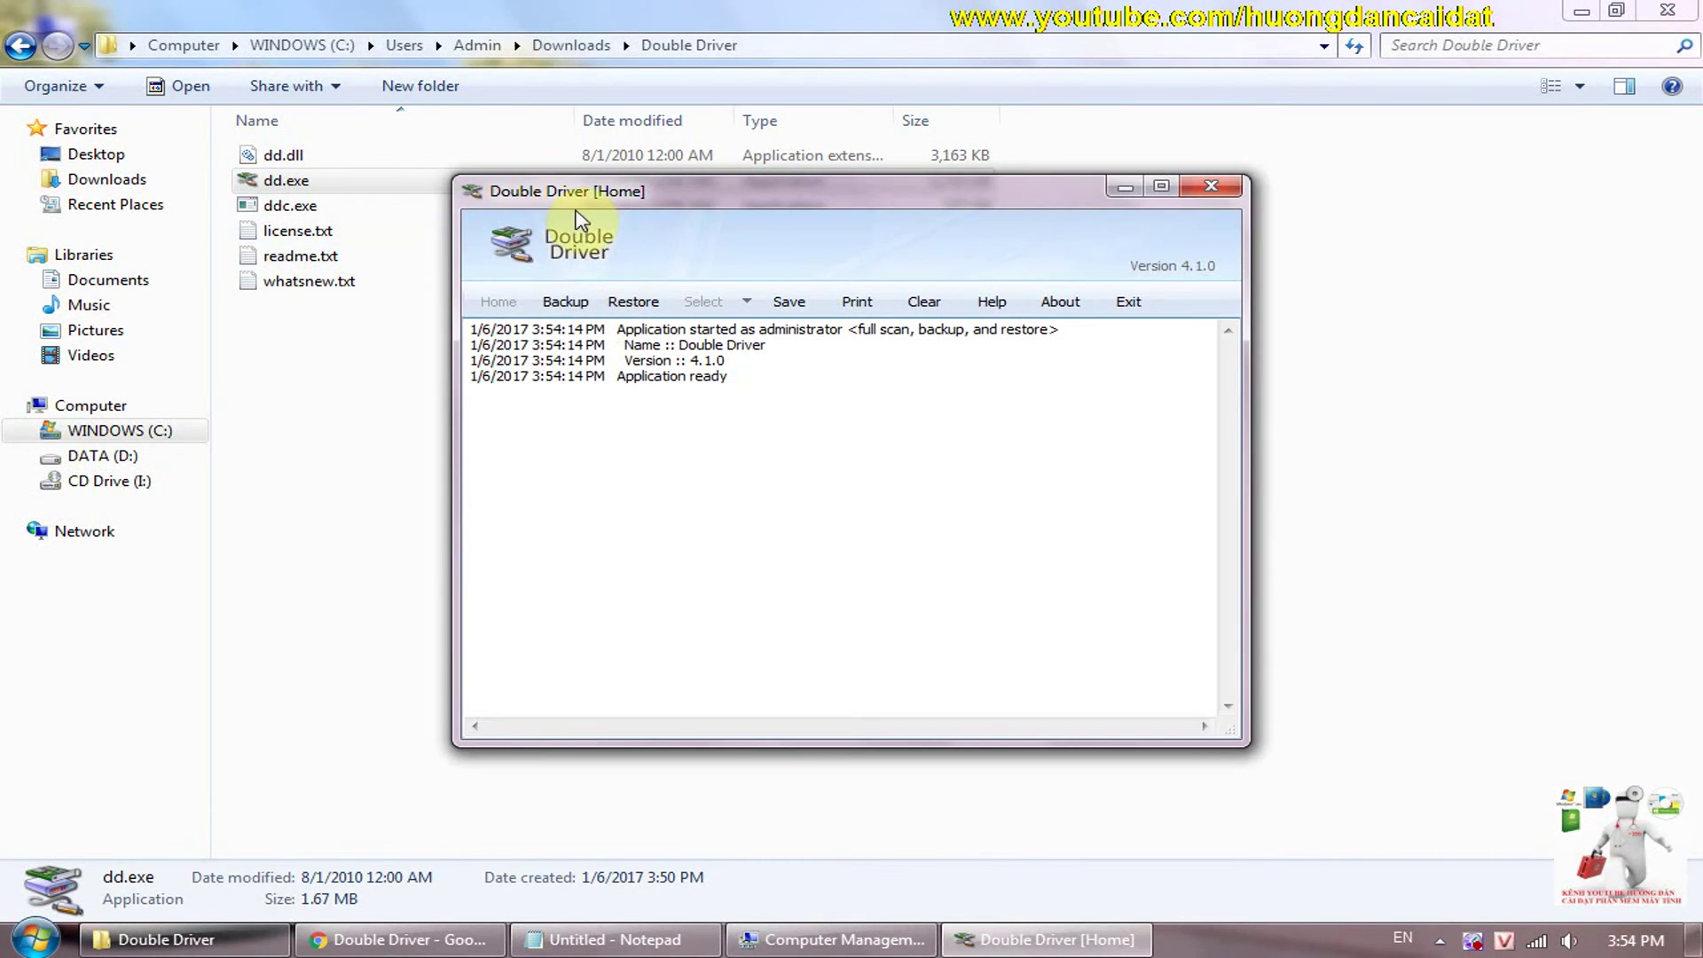
pyautogui.moveTo(573, 183); pyautogui.dragTo(652, 134)
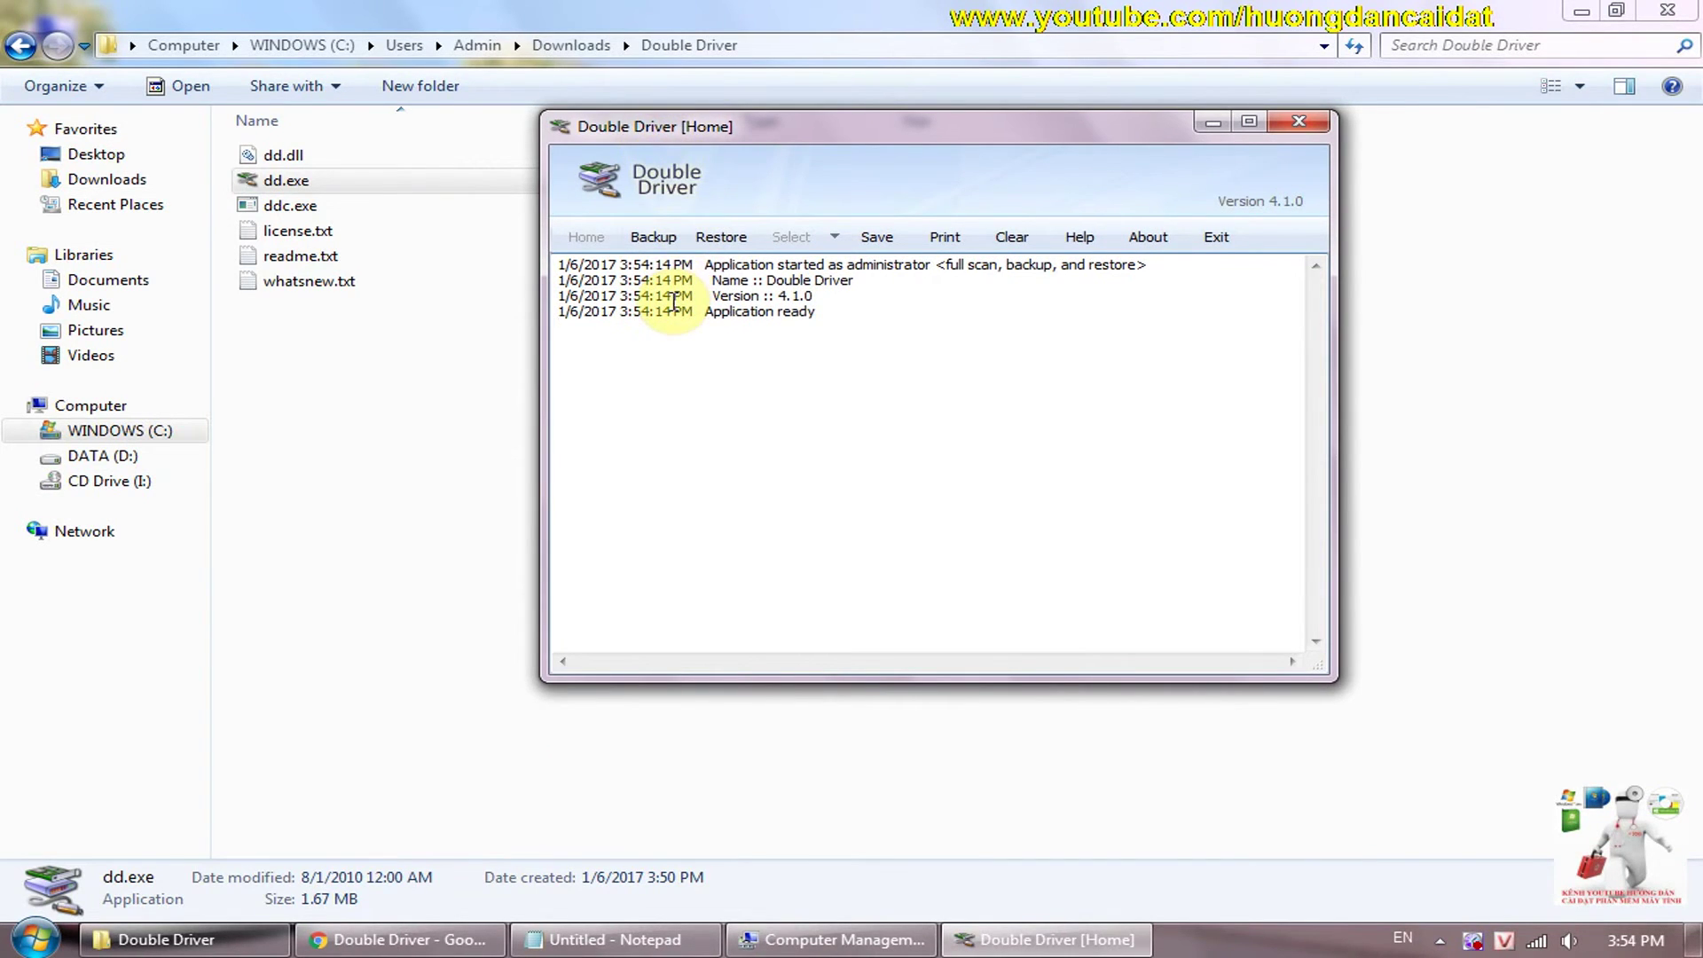
pyautogui.click(717, 240)
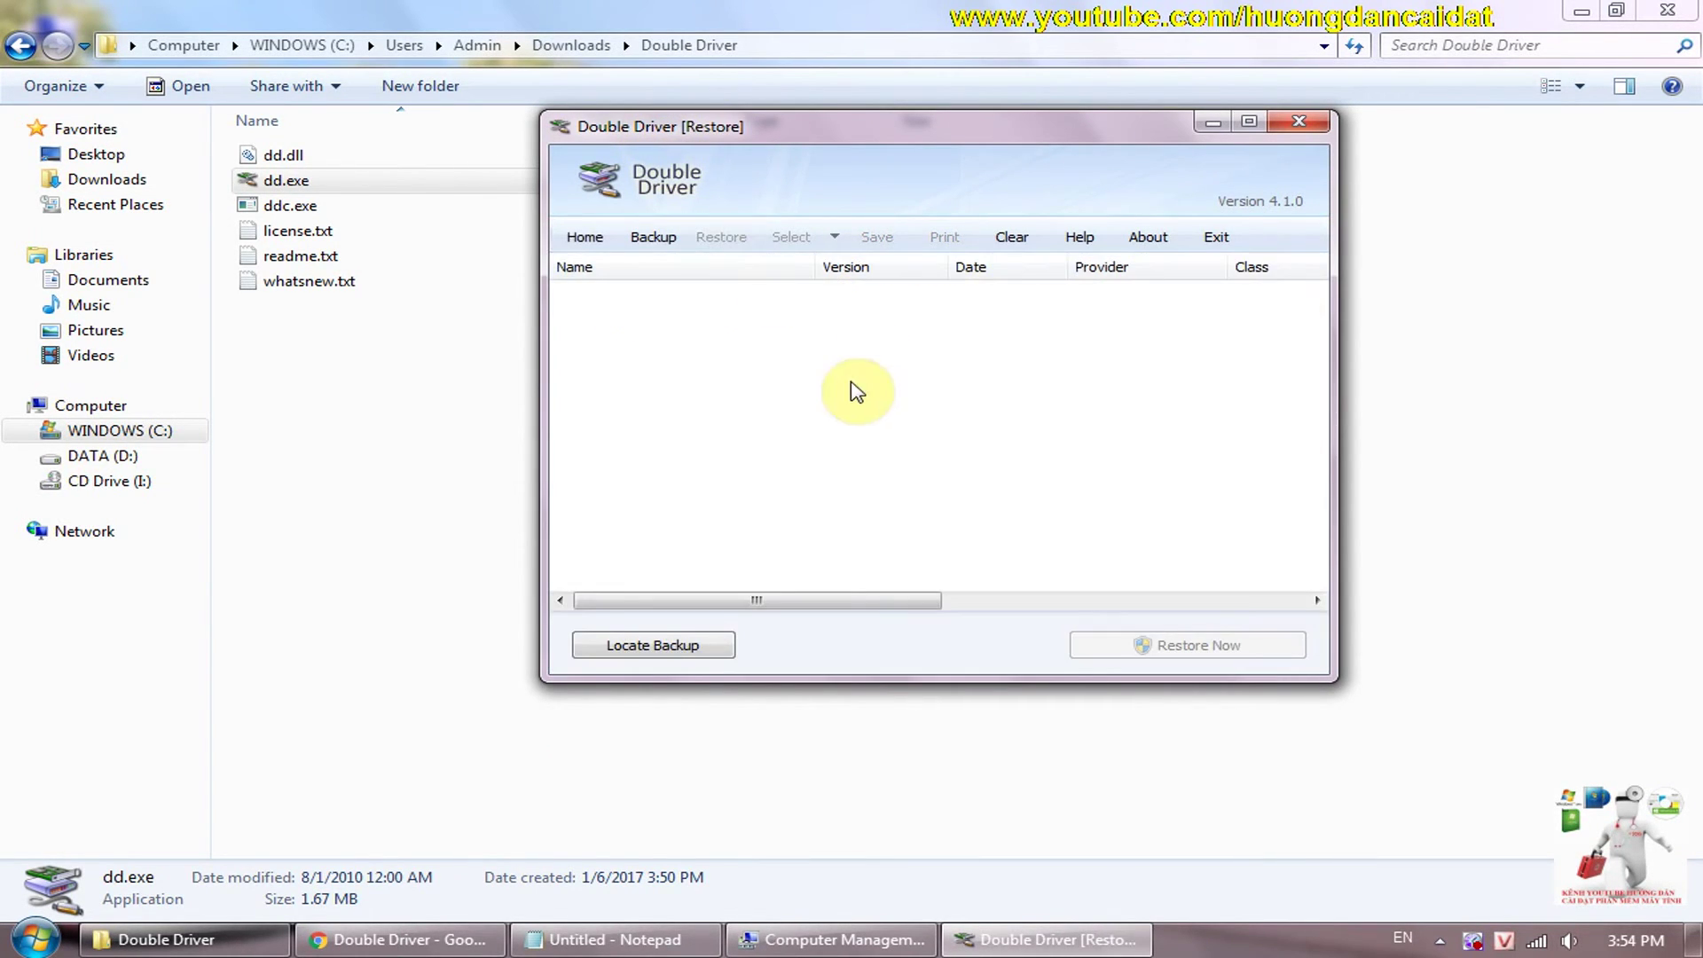
pyautogui.click(683, 650)
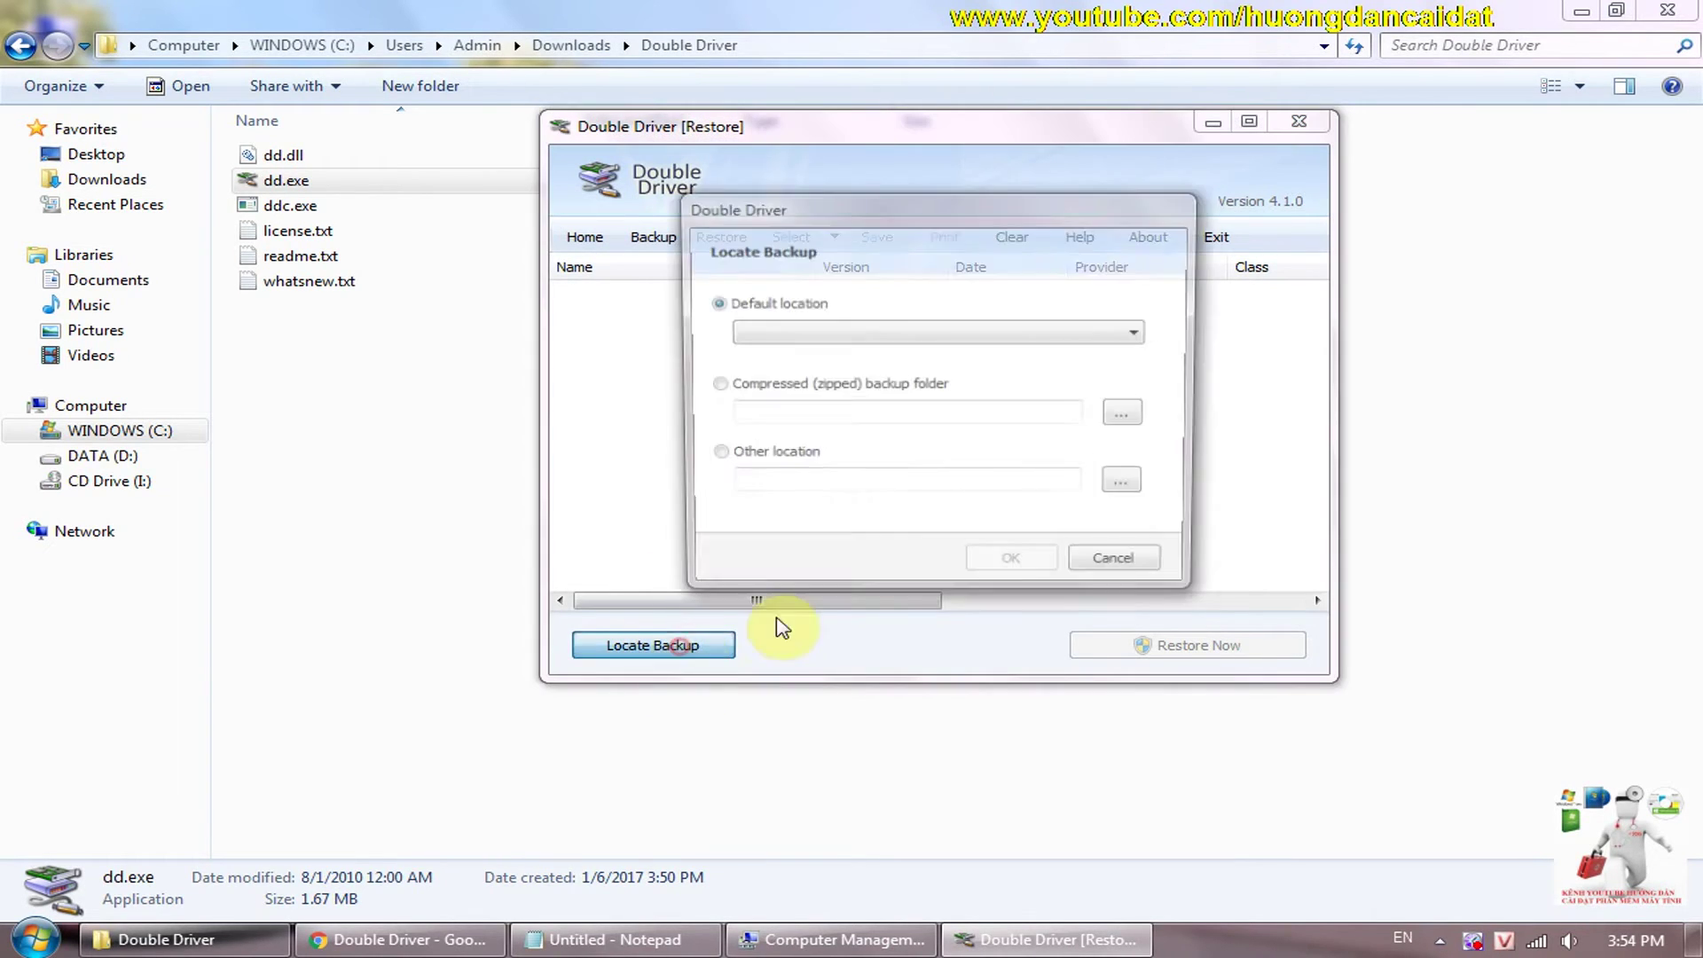
pyautogui.click(739, 398)
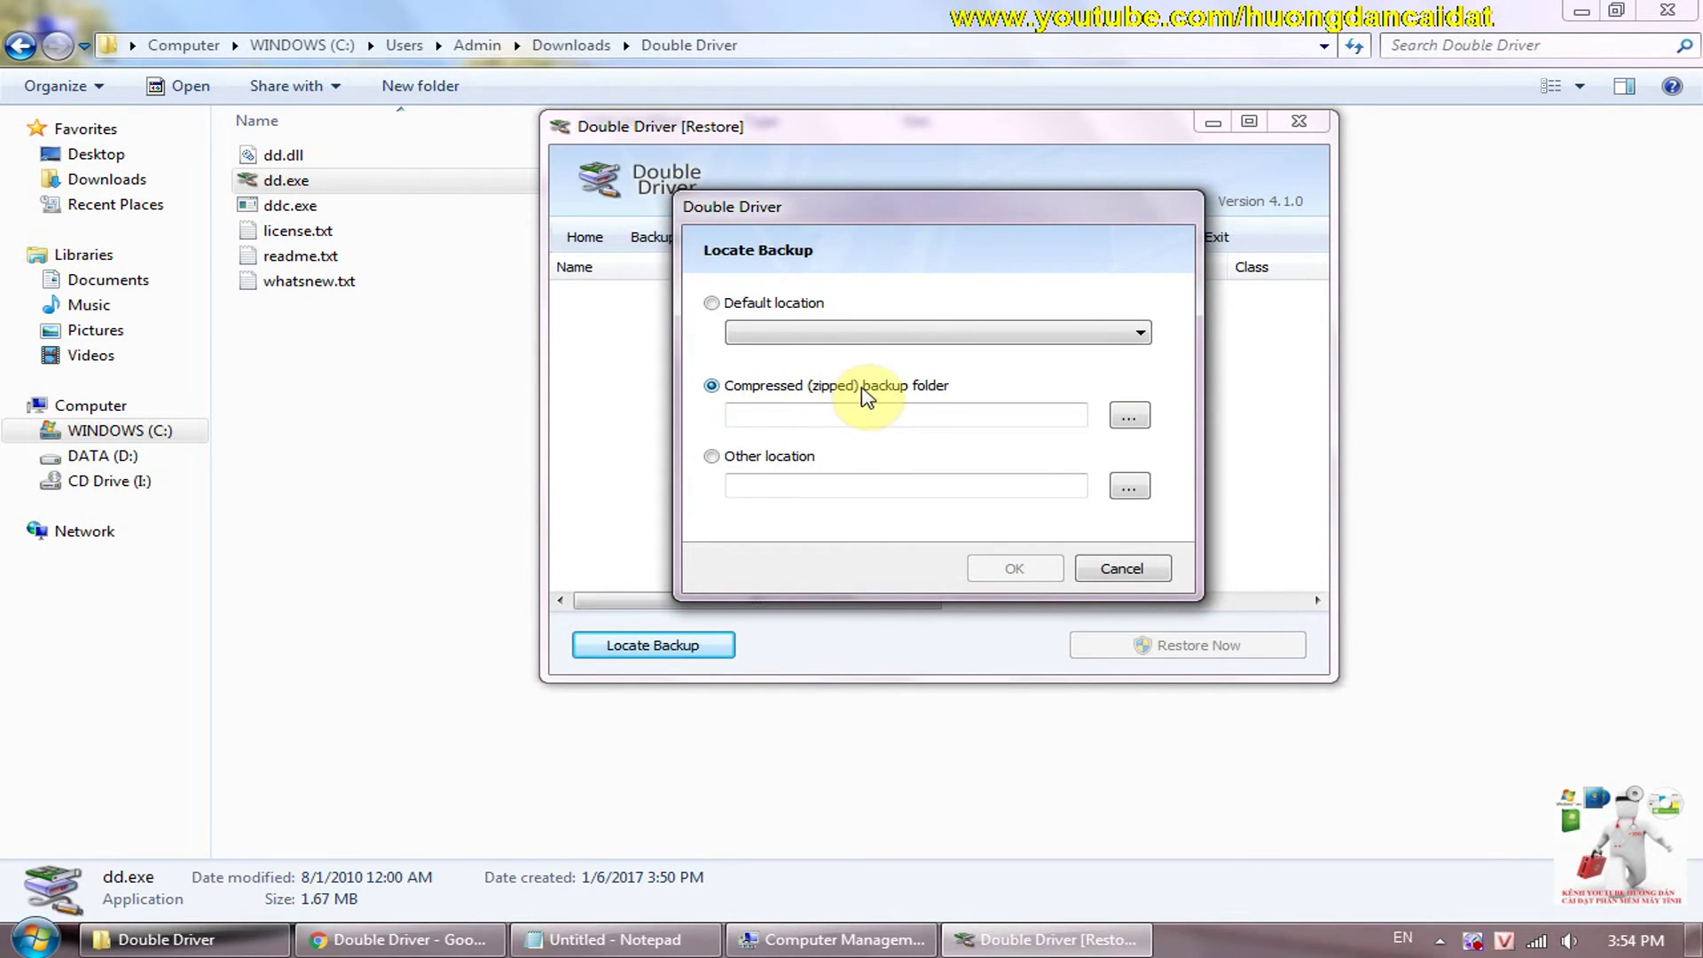
pyautogui.click(1127, 417)
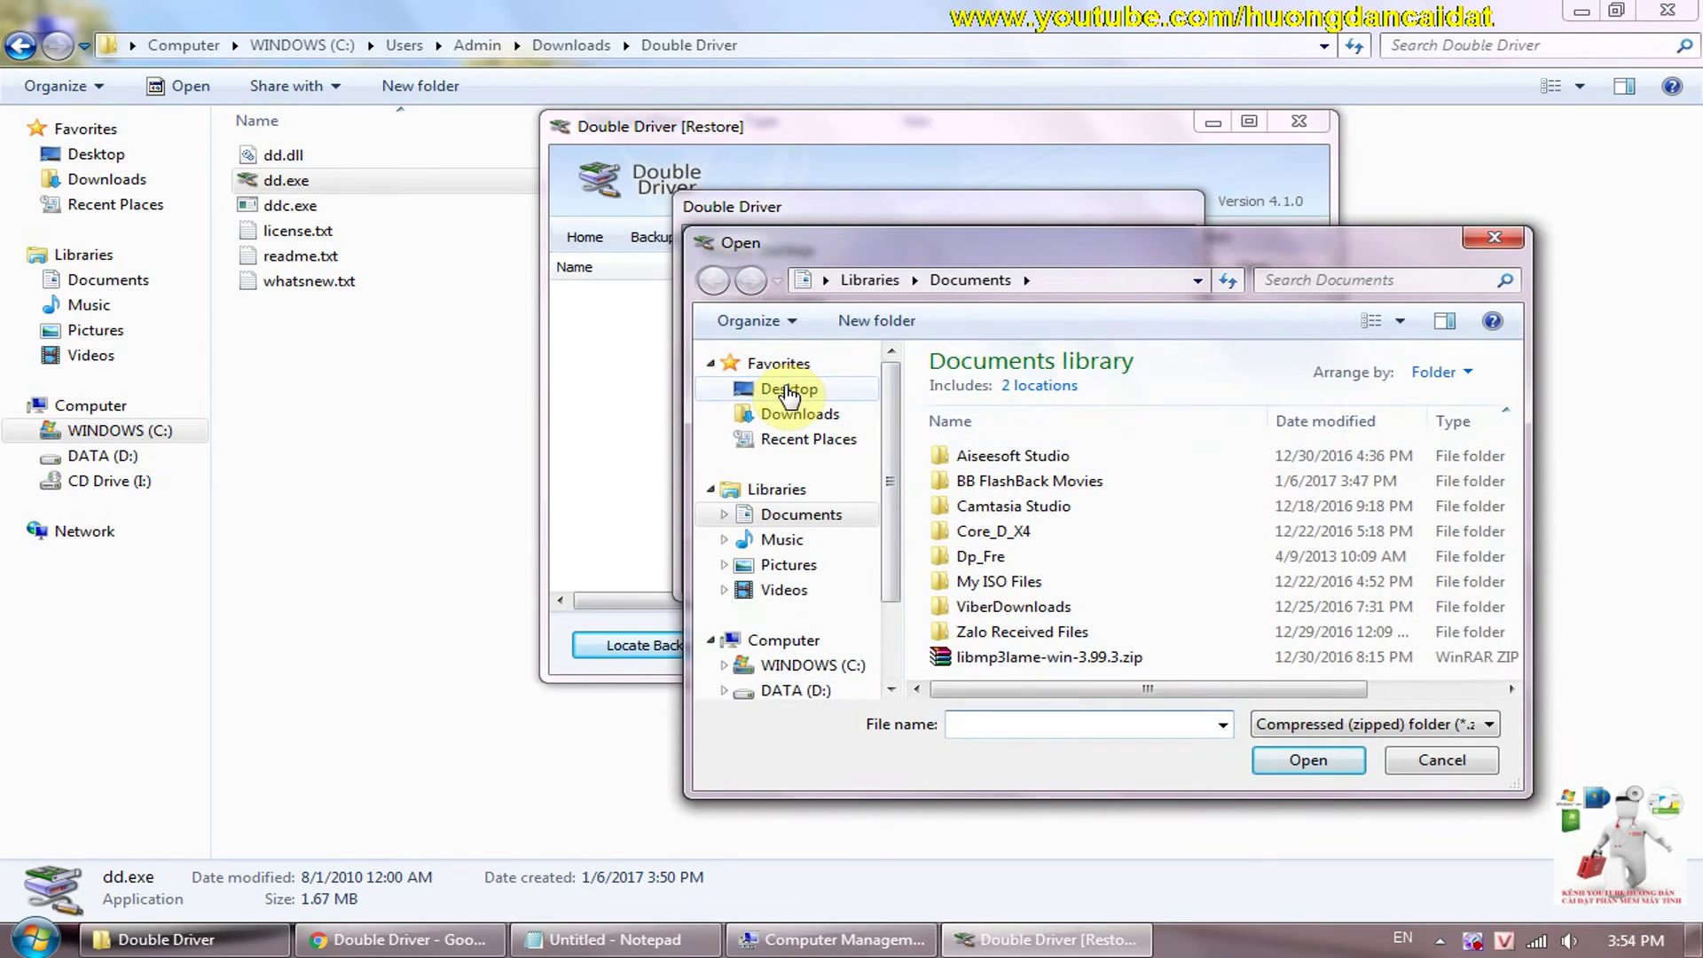
pyautogui.click(788, 392)
pyautogui.scroll(-2, 976, 515)
pyautogui.click(1020, 671)
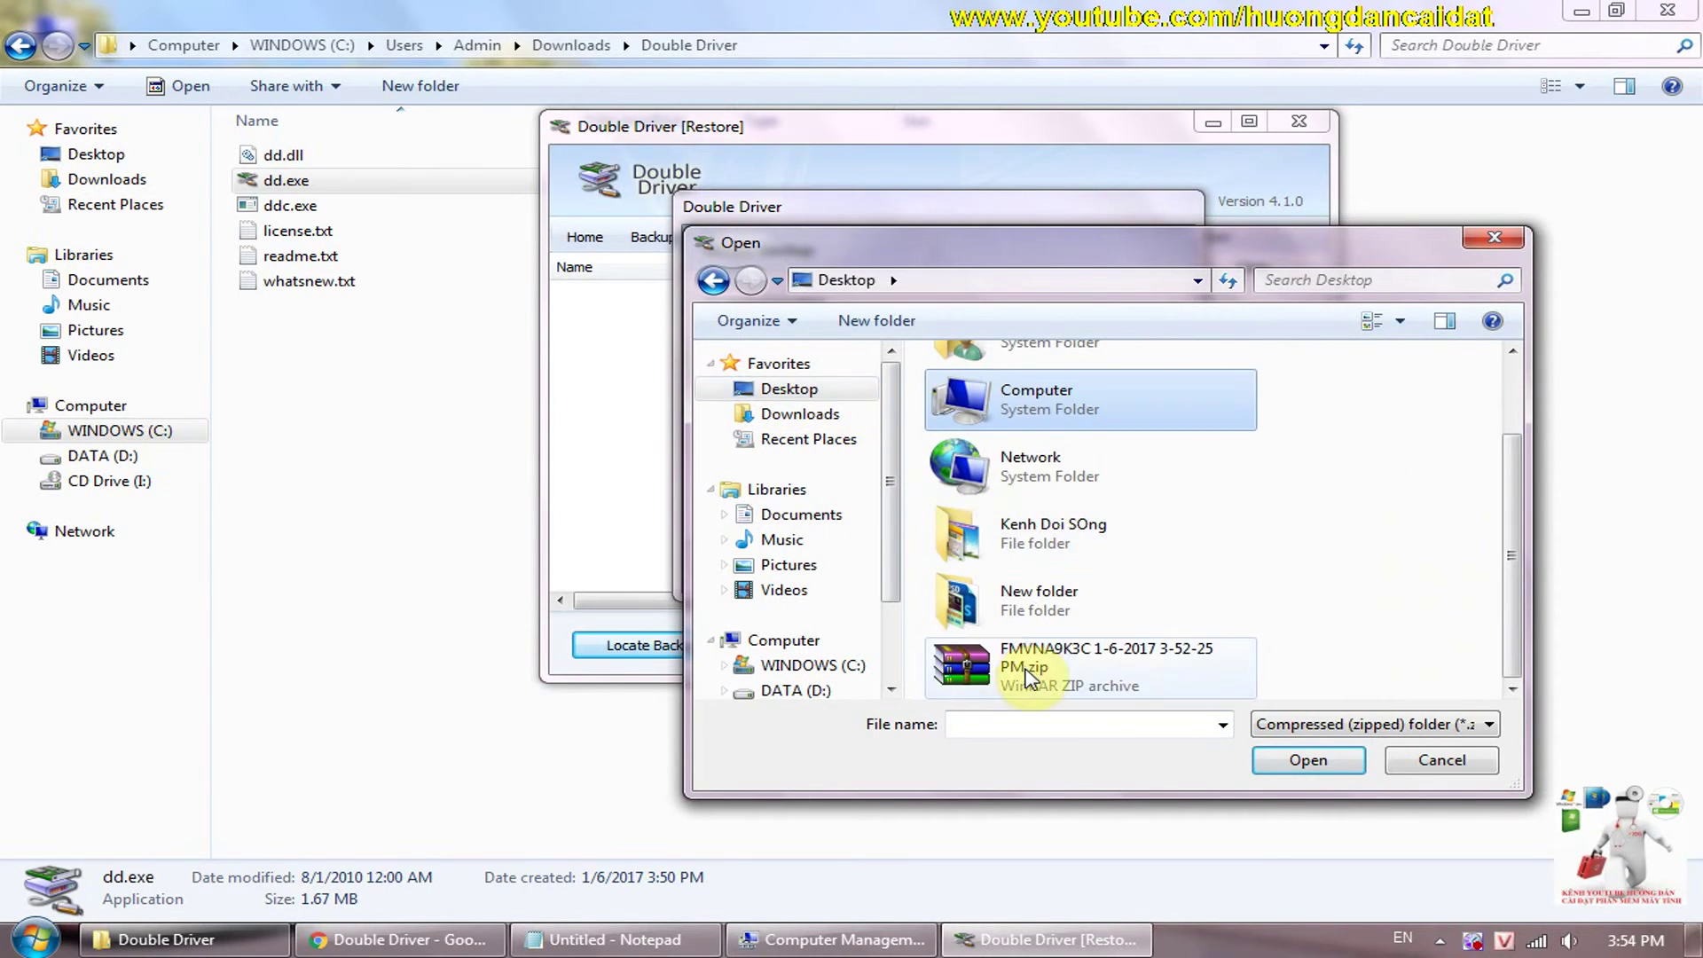
pyautogui.doubleClick(1020, 672)
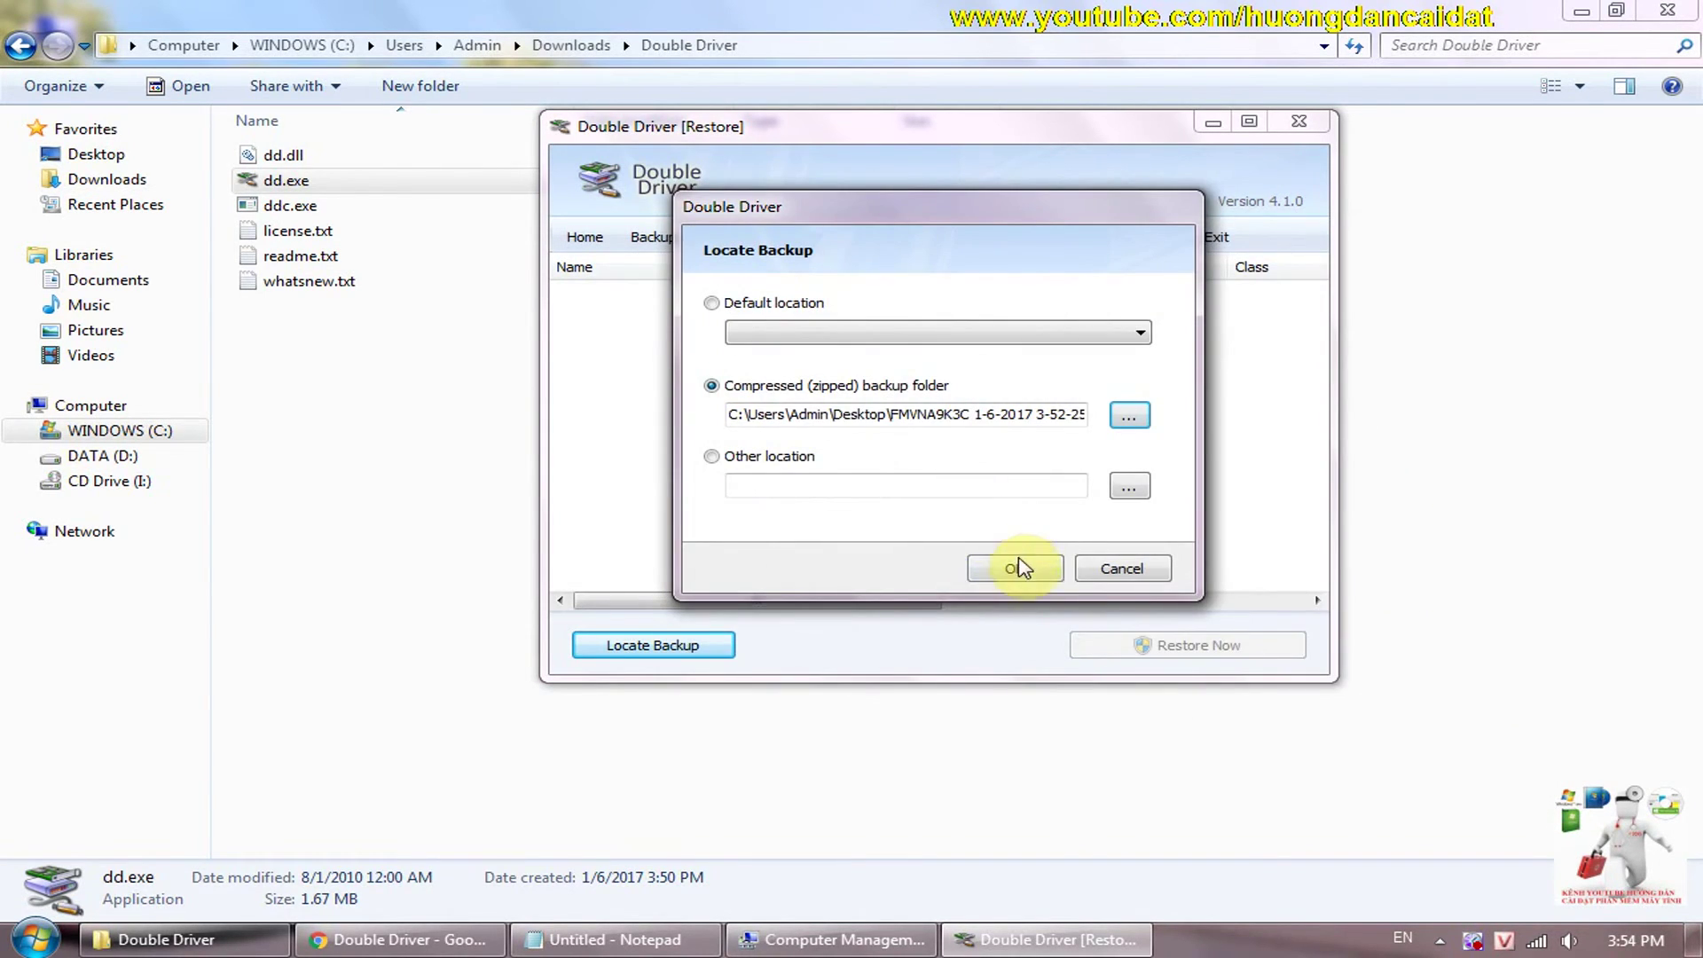
pyautogui.click(1017, 570)
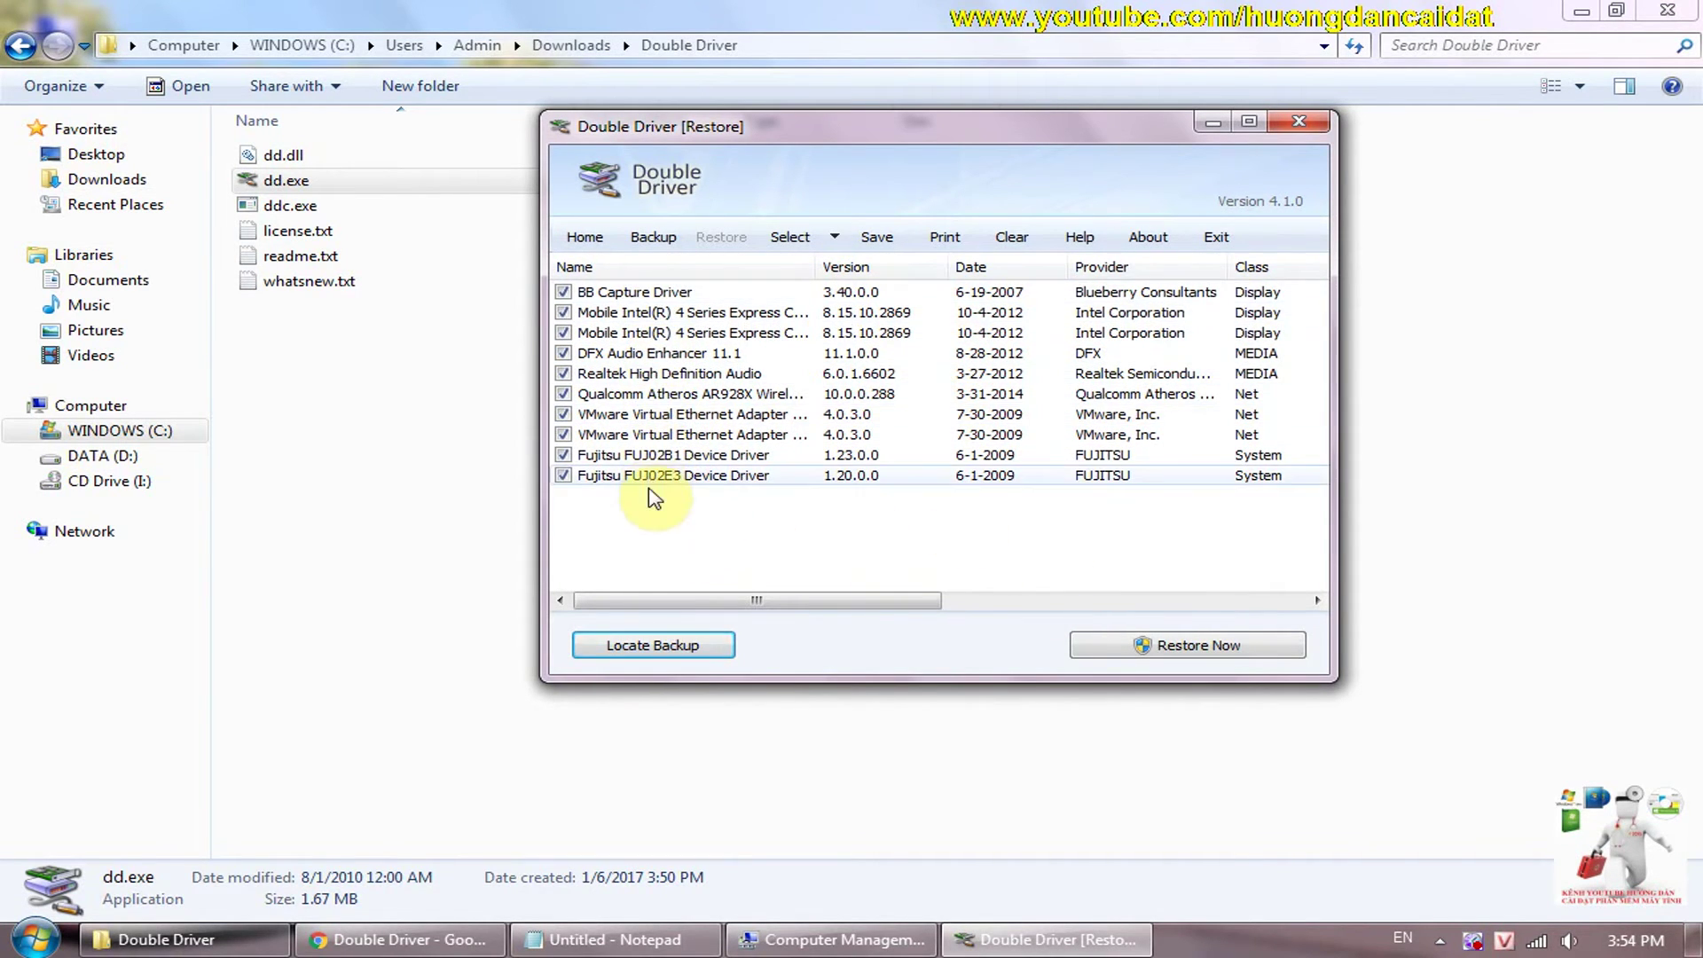
# Restore all selected backup drivers and complete the Device Driver Installation Wizard
pyautogui.click(1207, 654)
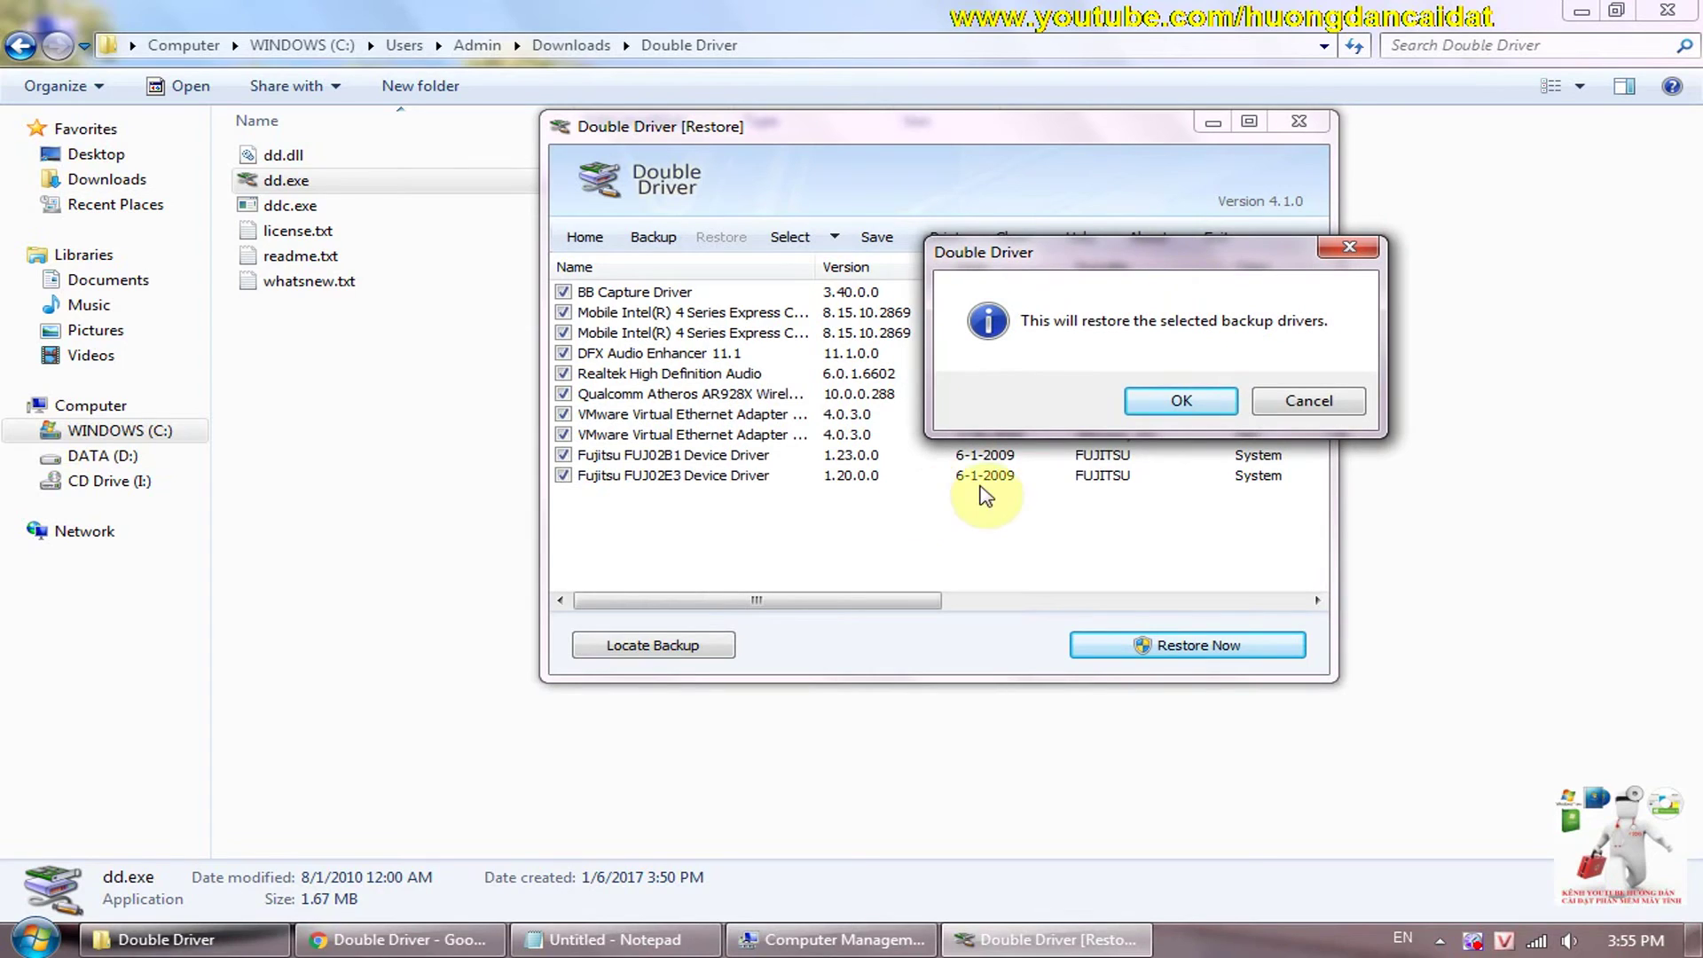
pyautogui.click(1180, 402)
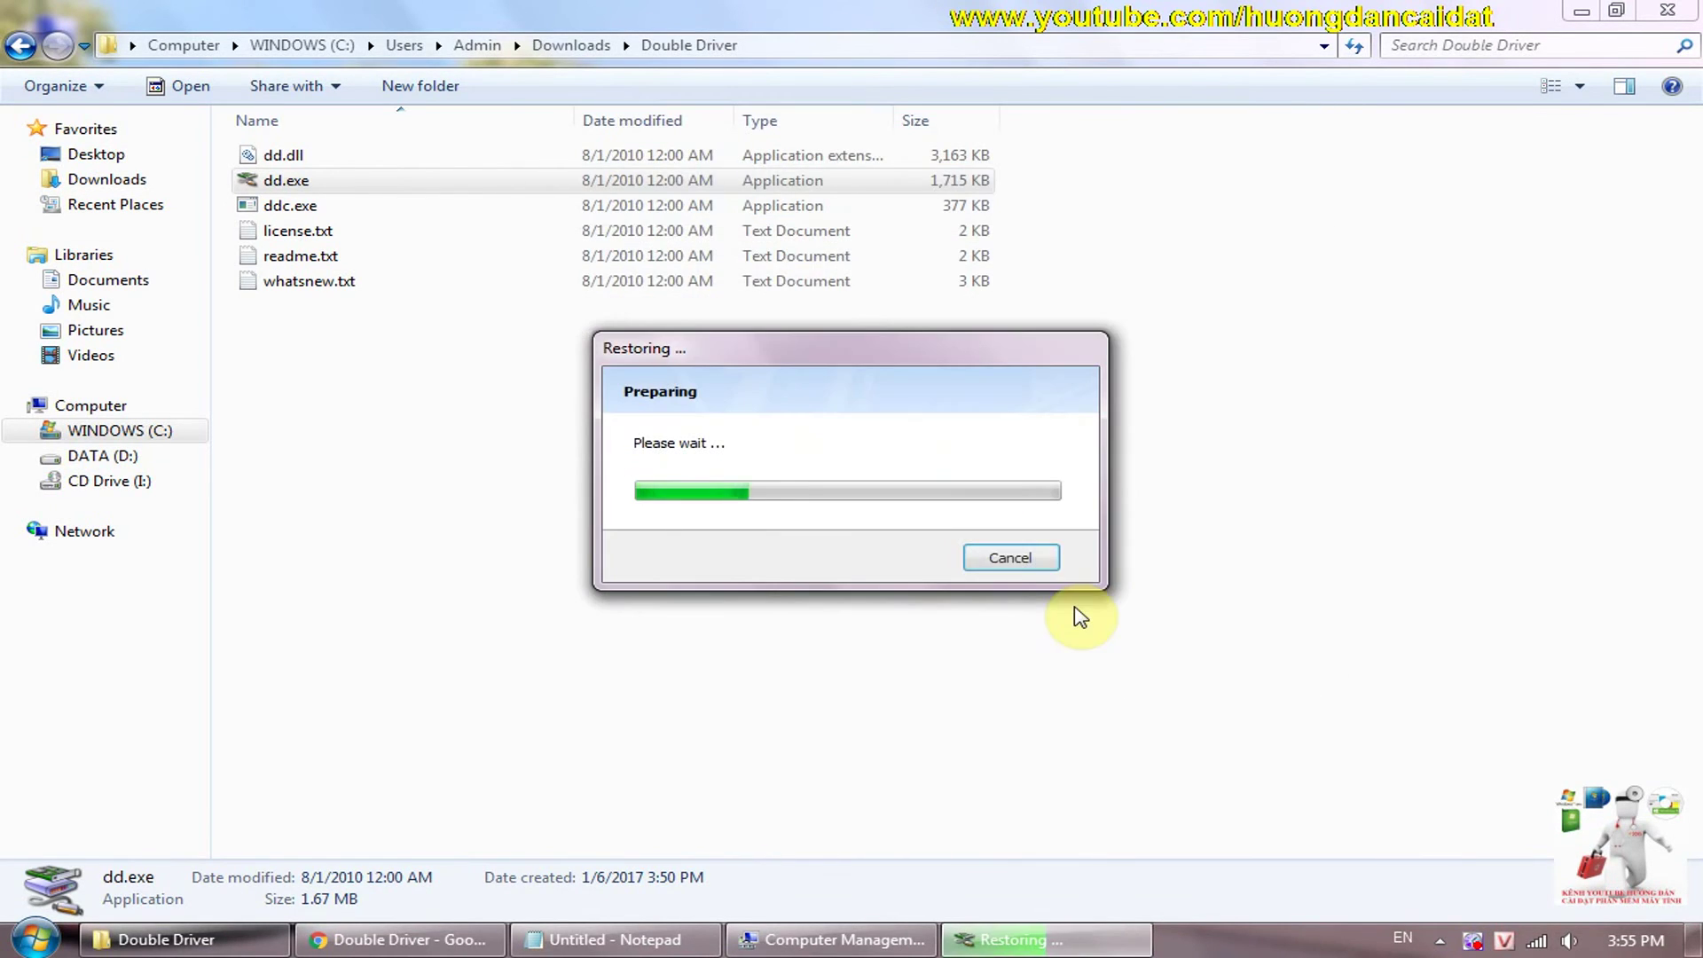
pyautogui.moveTo(1013, 322); pyautogui.dragTo(854, 376)
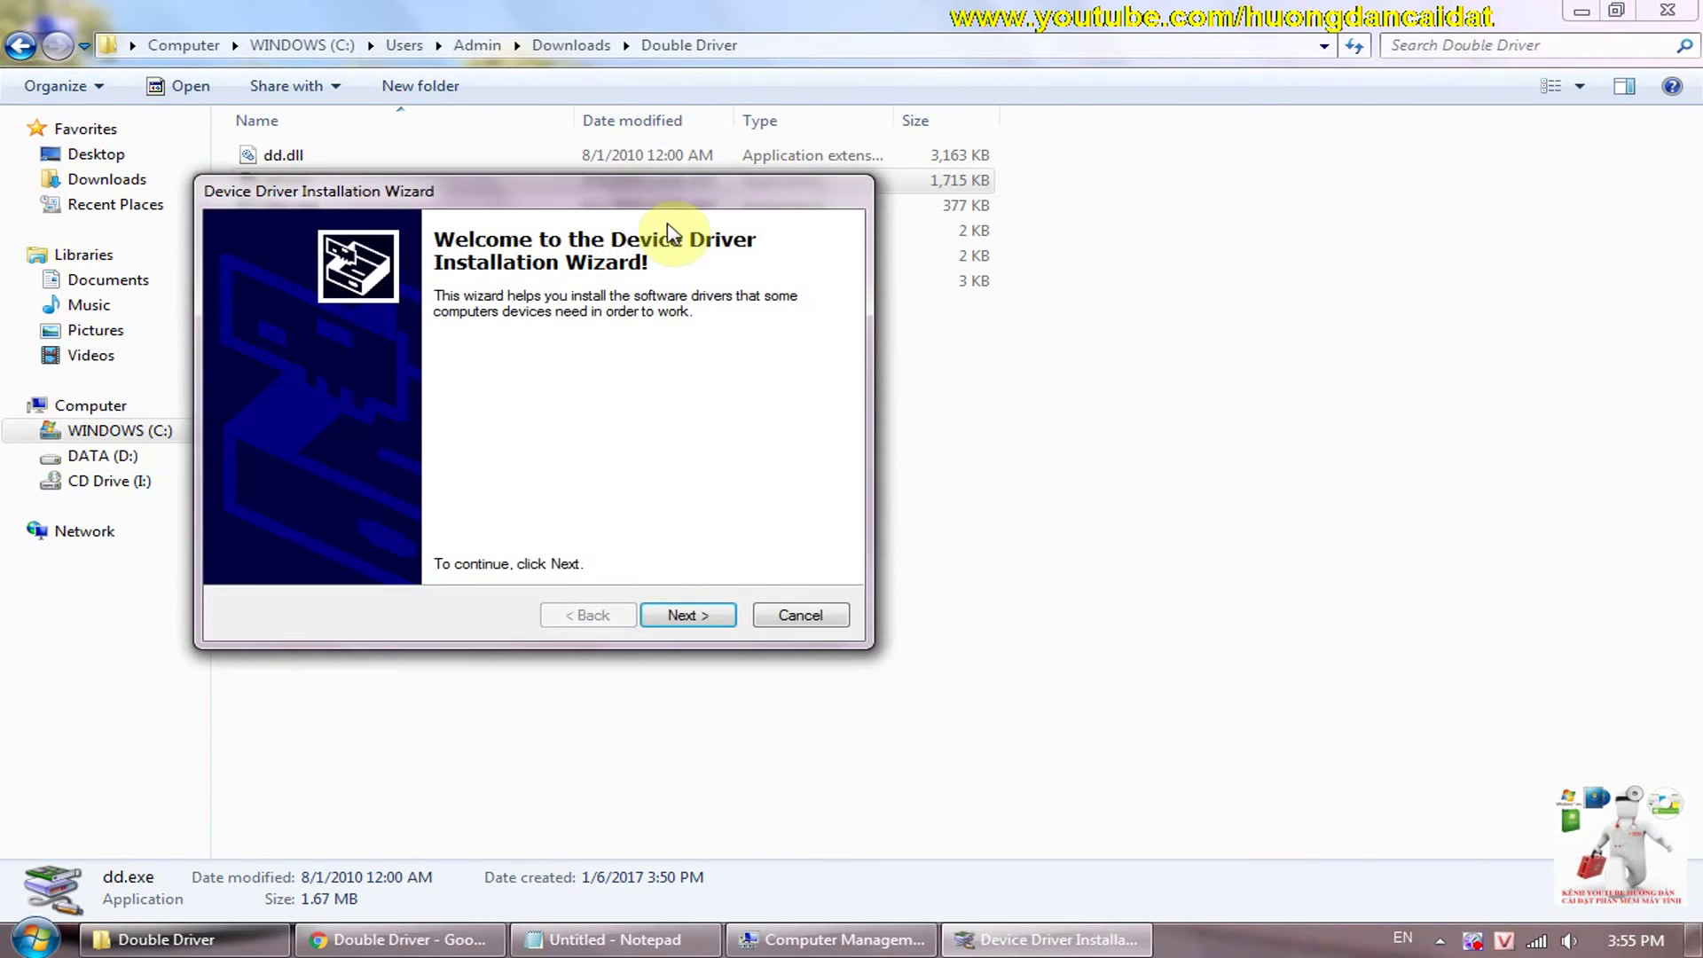
pyautogui.moveTo(799, 197); pyautogui.dragTo(752, 129)
pyautogui.click(954, 551)
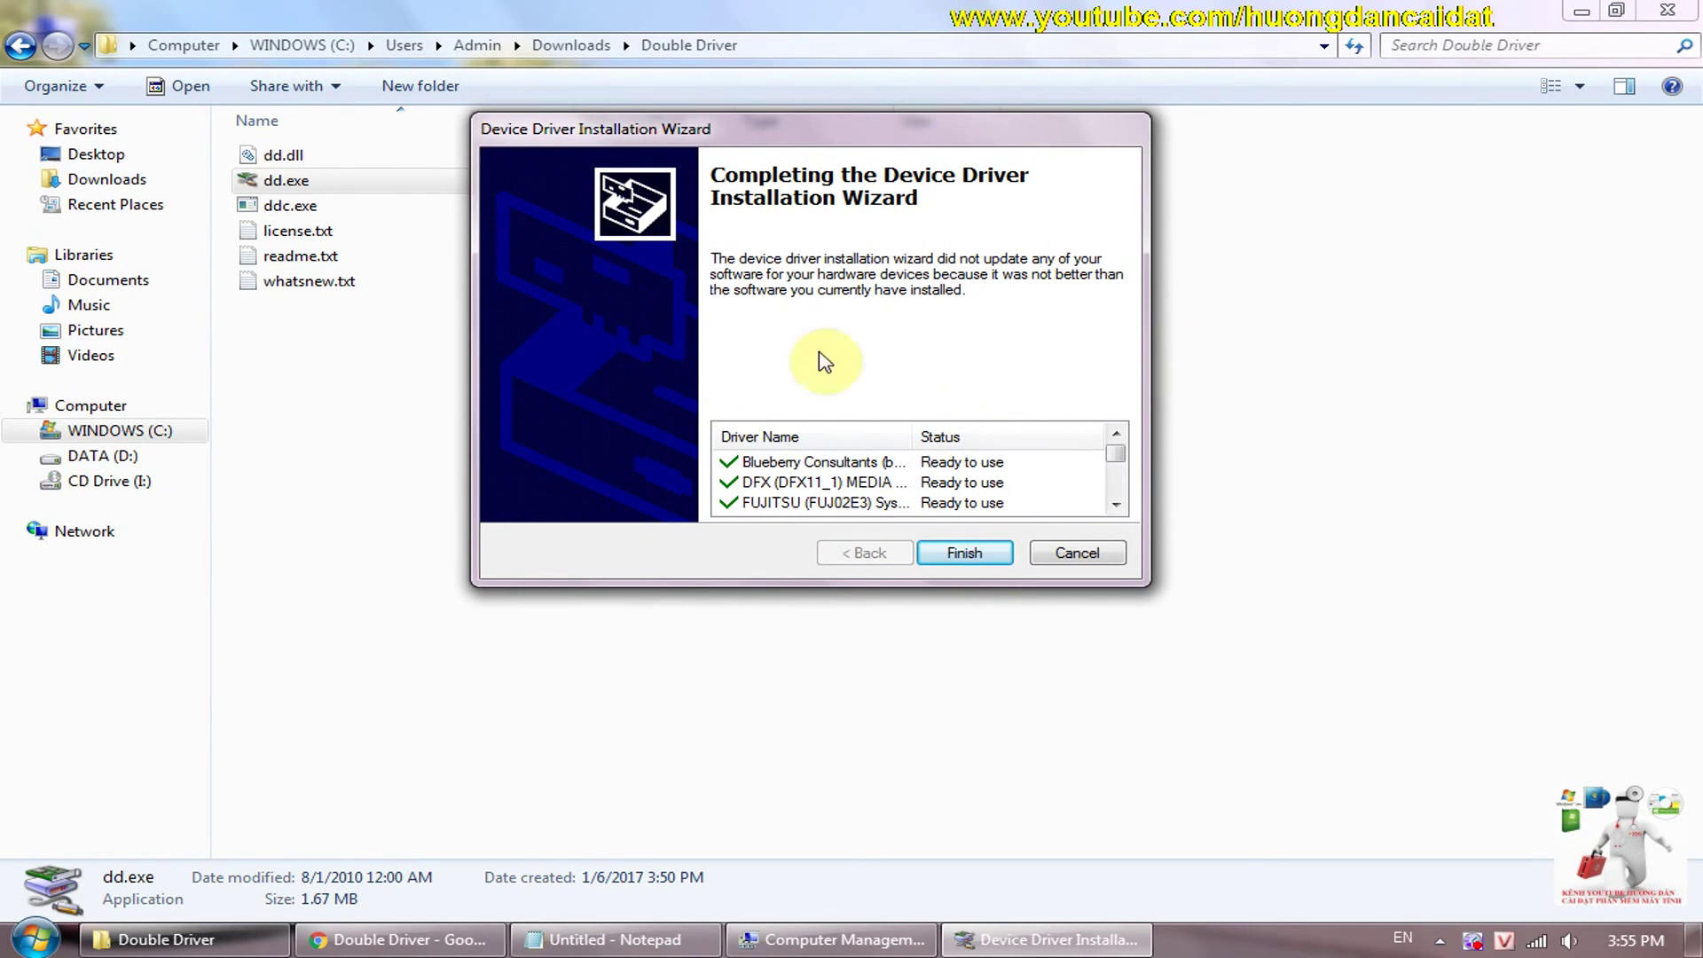
pyautogui.click(981, 564)
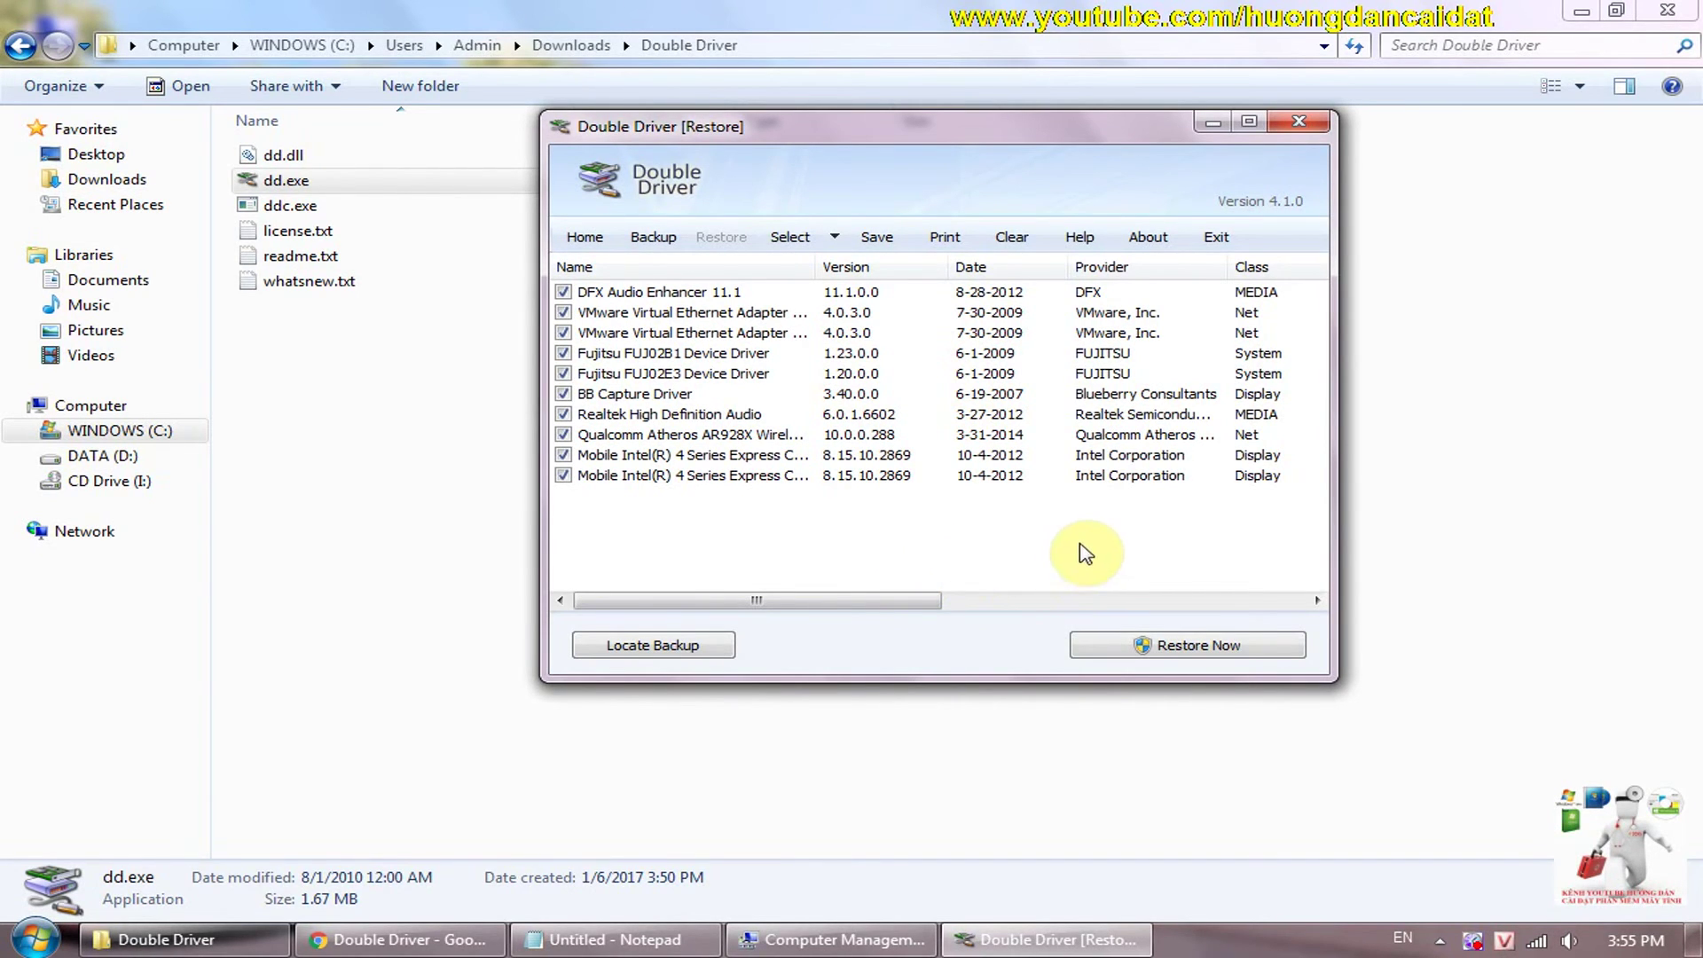
# Examine the remaining columns of the restored driver list and the program's About information with its license text
pyautogui.click(938, 600)
pyautogui.moveTo(954, 601); pyautogui.dragTo(734, 577)
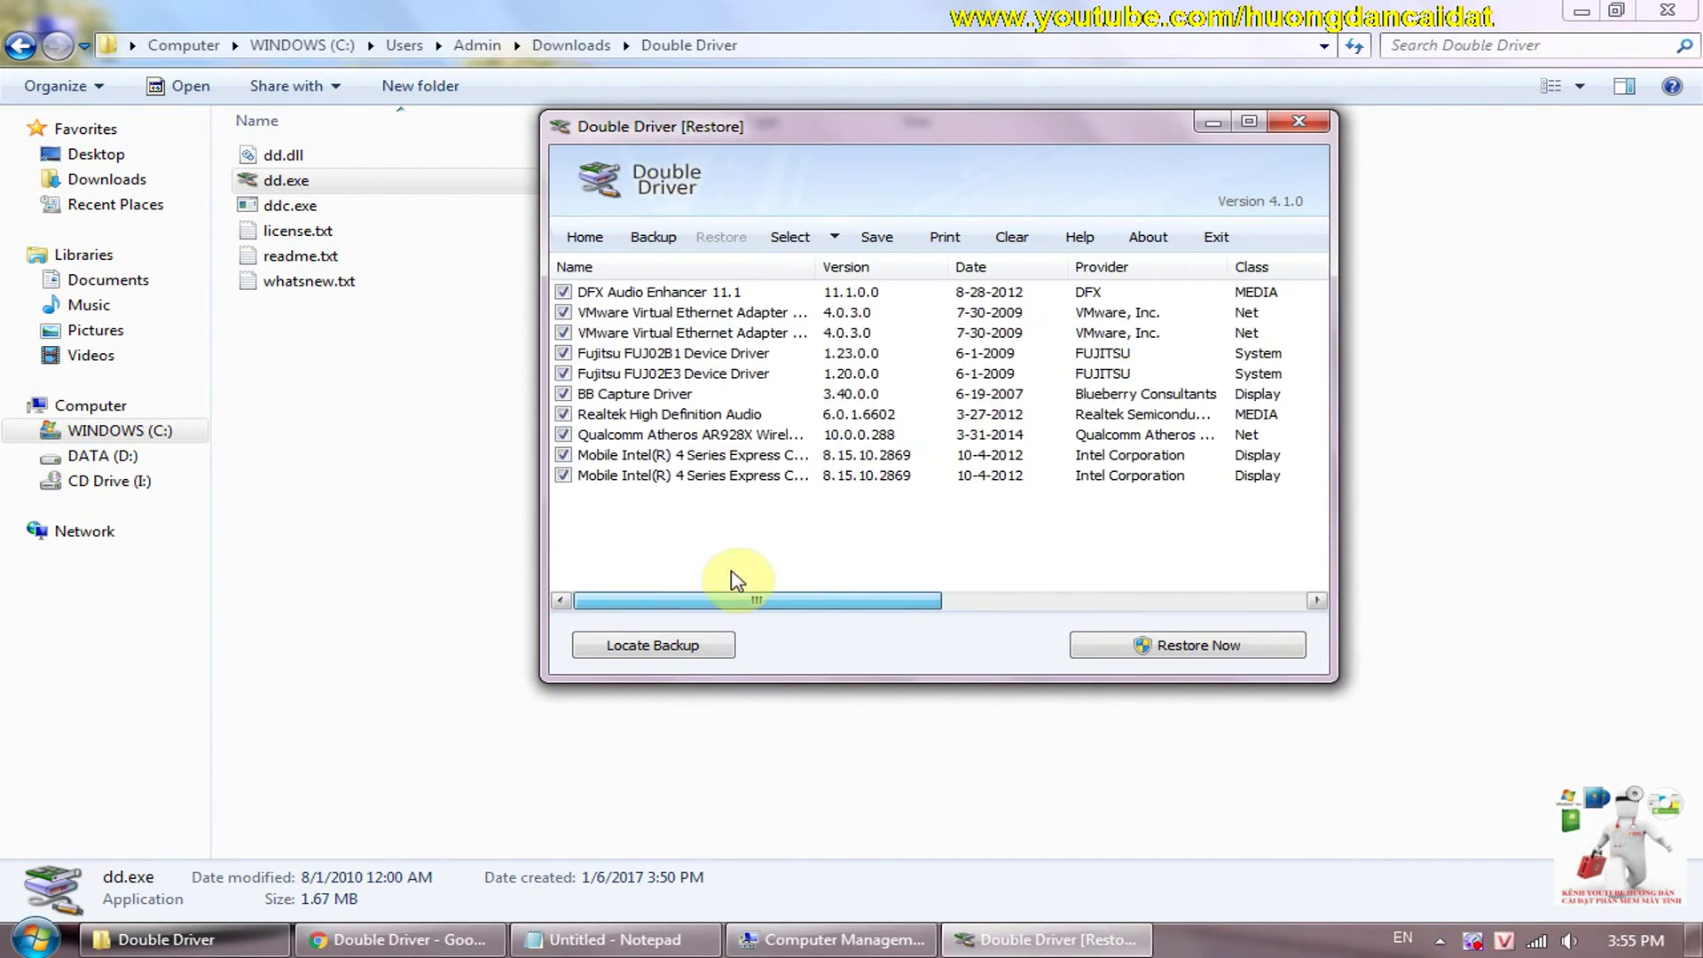
pyautogui.click(1148, 237)
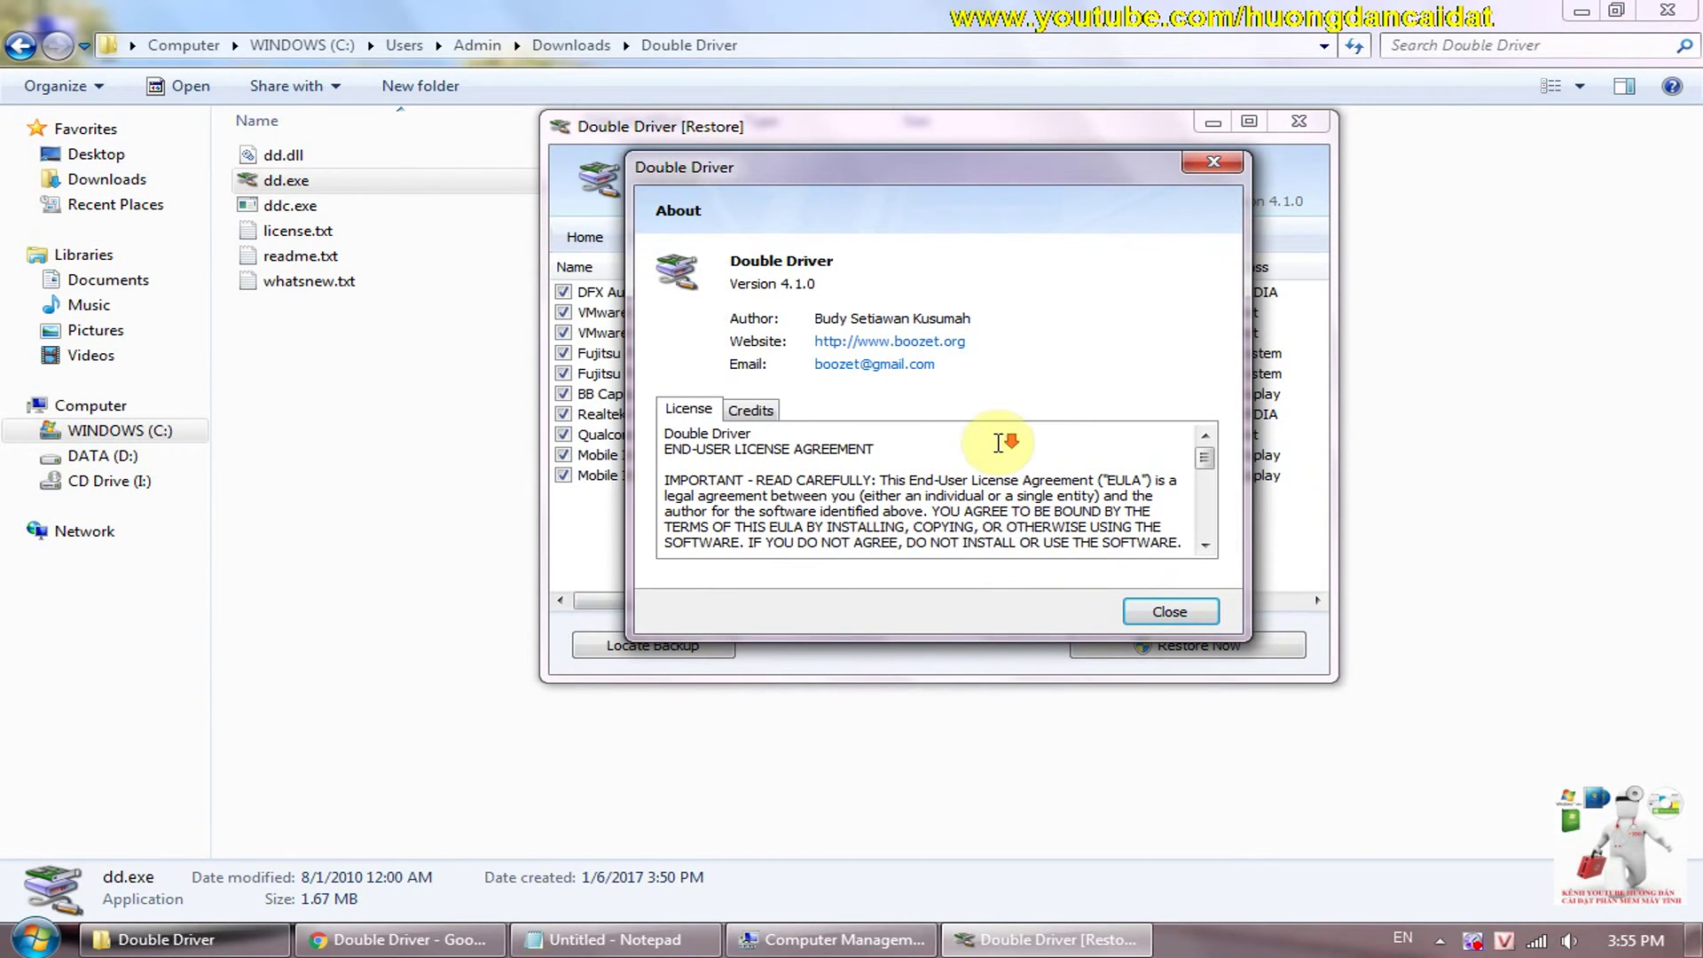
pyautogui.moveTo(1209, 479)
pyautogui.mouseDown()
pyautogui.moveTo(1209, 521)
pyautogui.moveTo(1209, 448)
pyautogui.mouseUp()
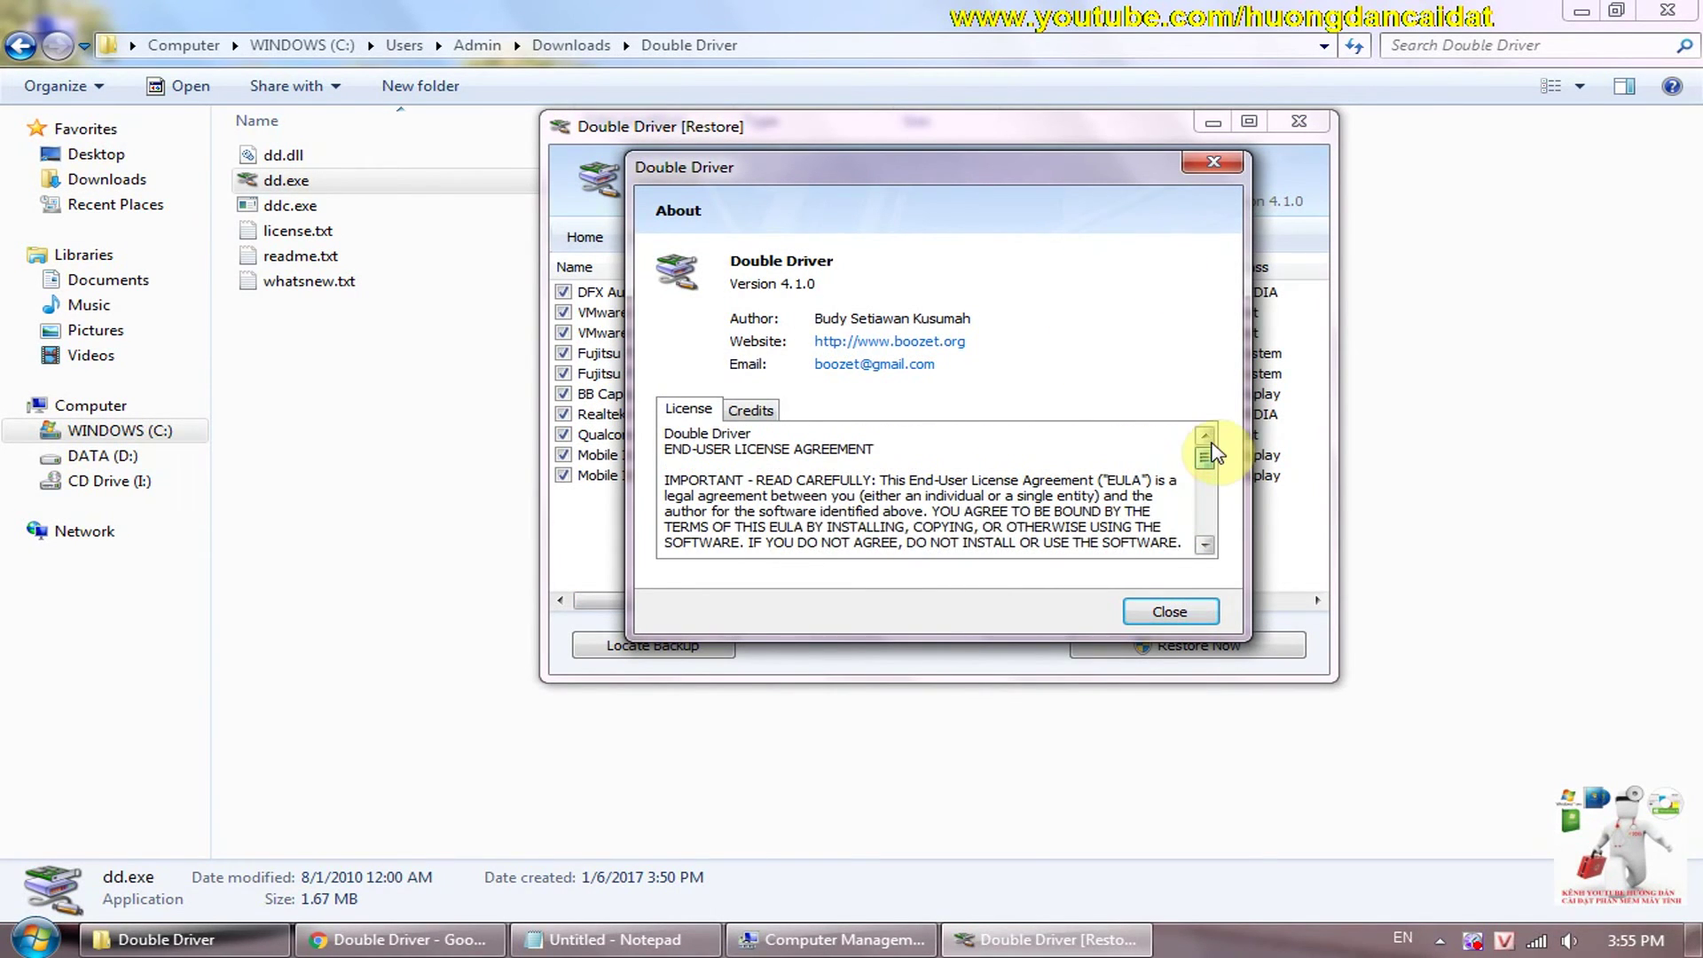
pyautogui.click(1173, 360)
pyautogui.click(1171, 611)
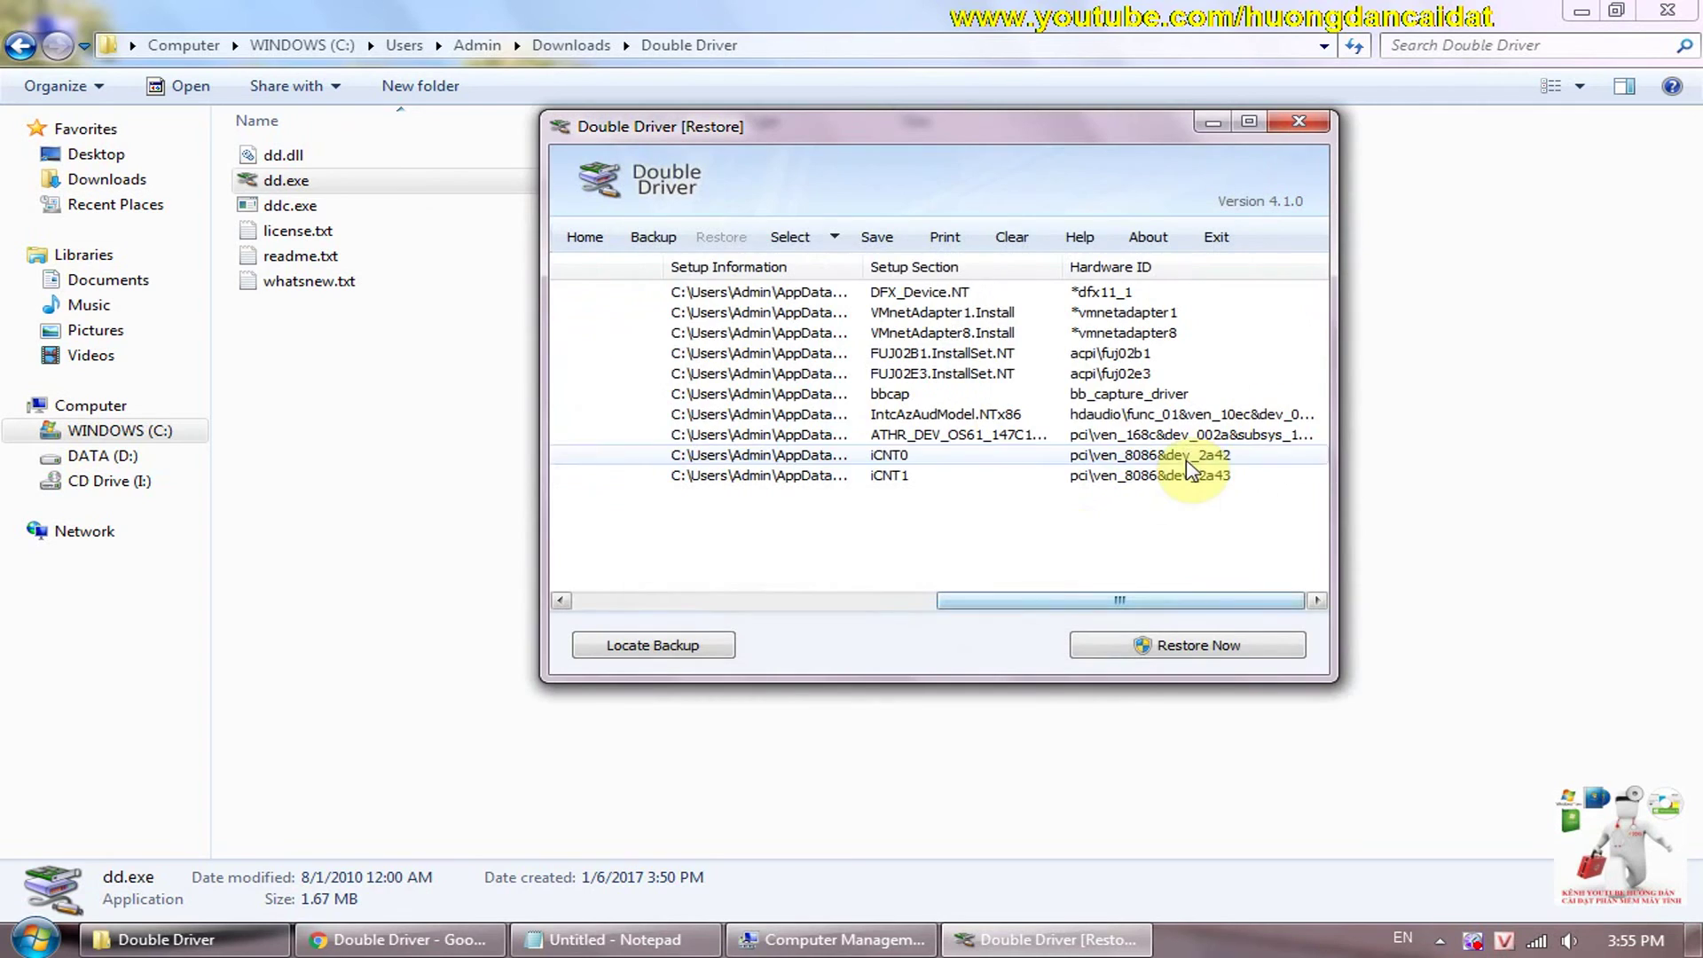
pyautogui.moveTo(1026, 594); pyautogui.dragTo(609, 589)
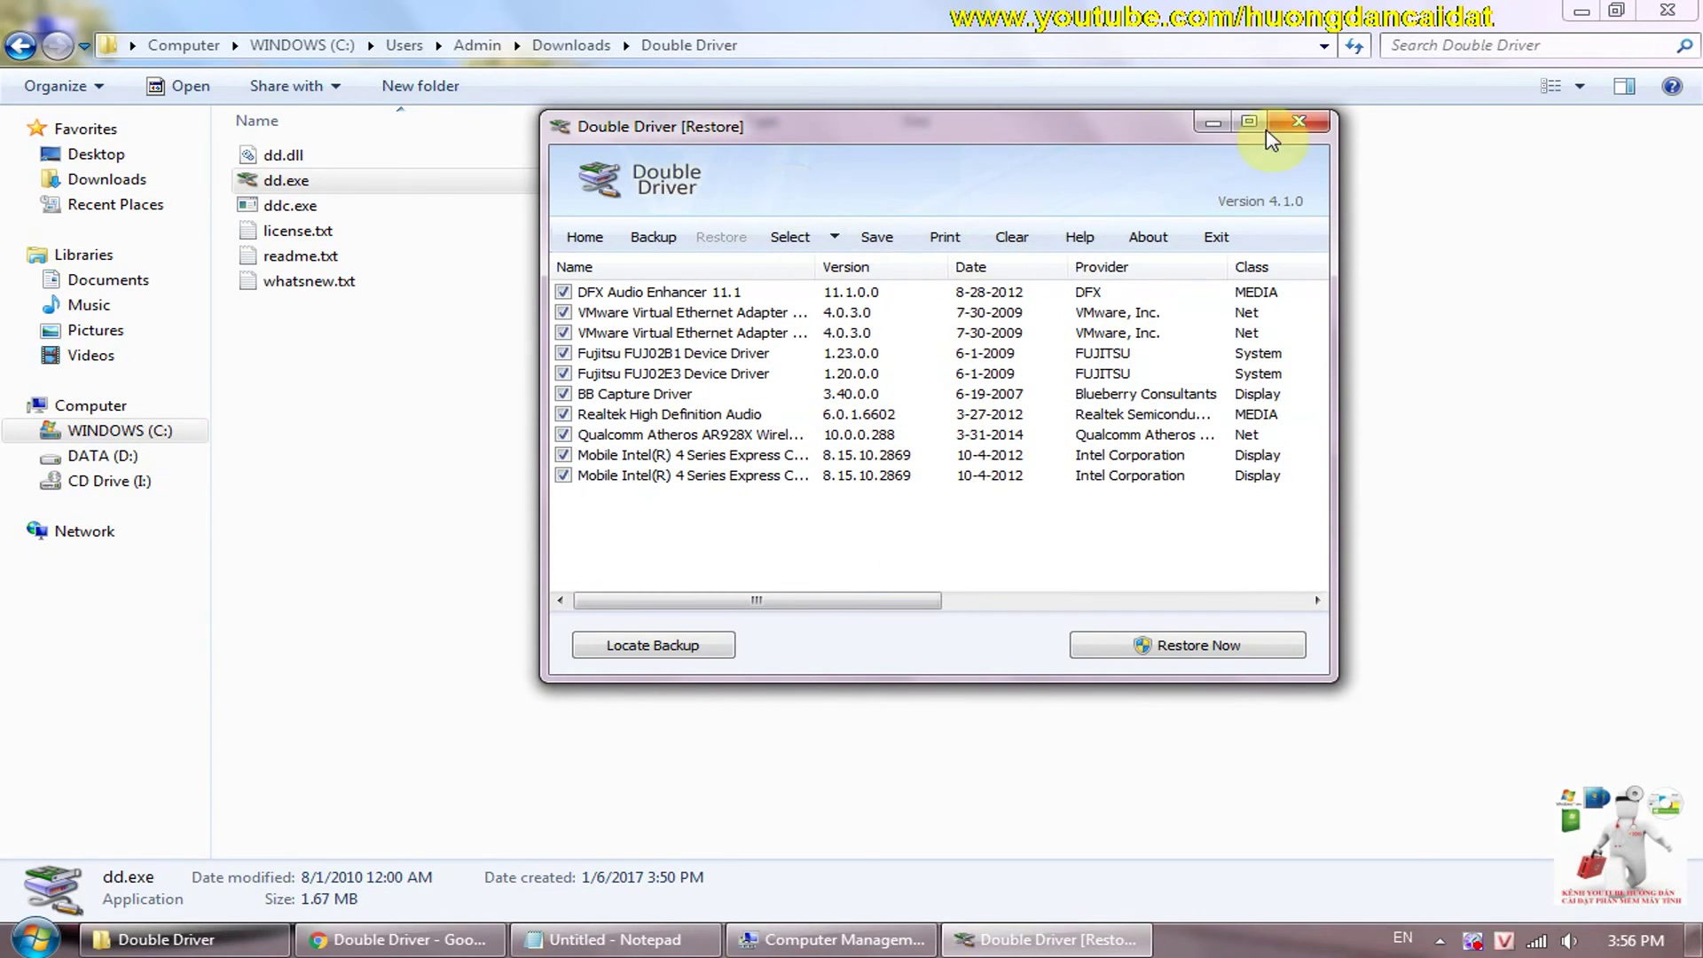
# Close Double Driver and minimize its folder window to return to the desktop
pyautogui.click(1296, 126)
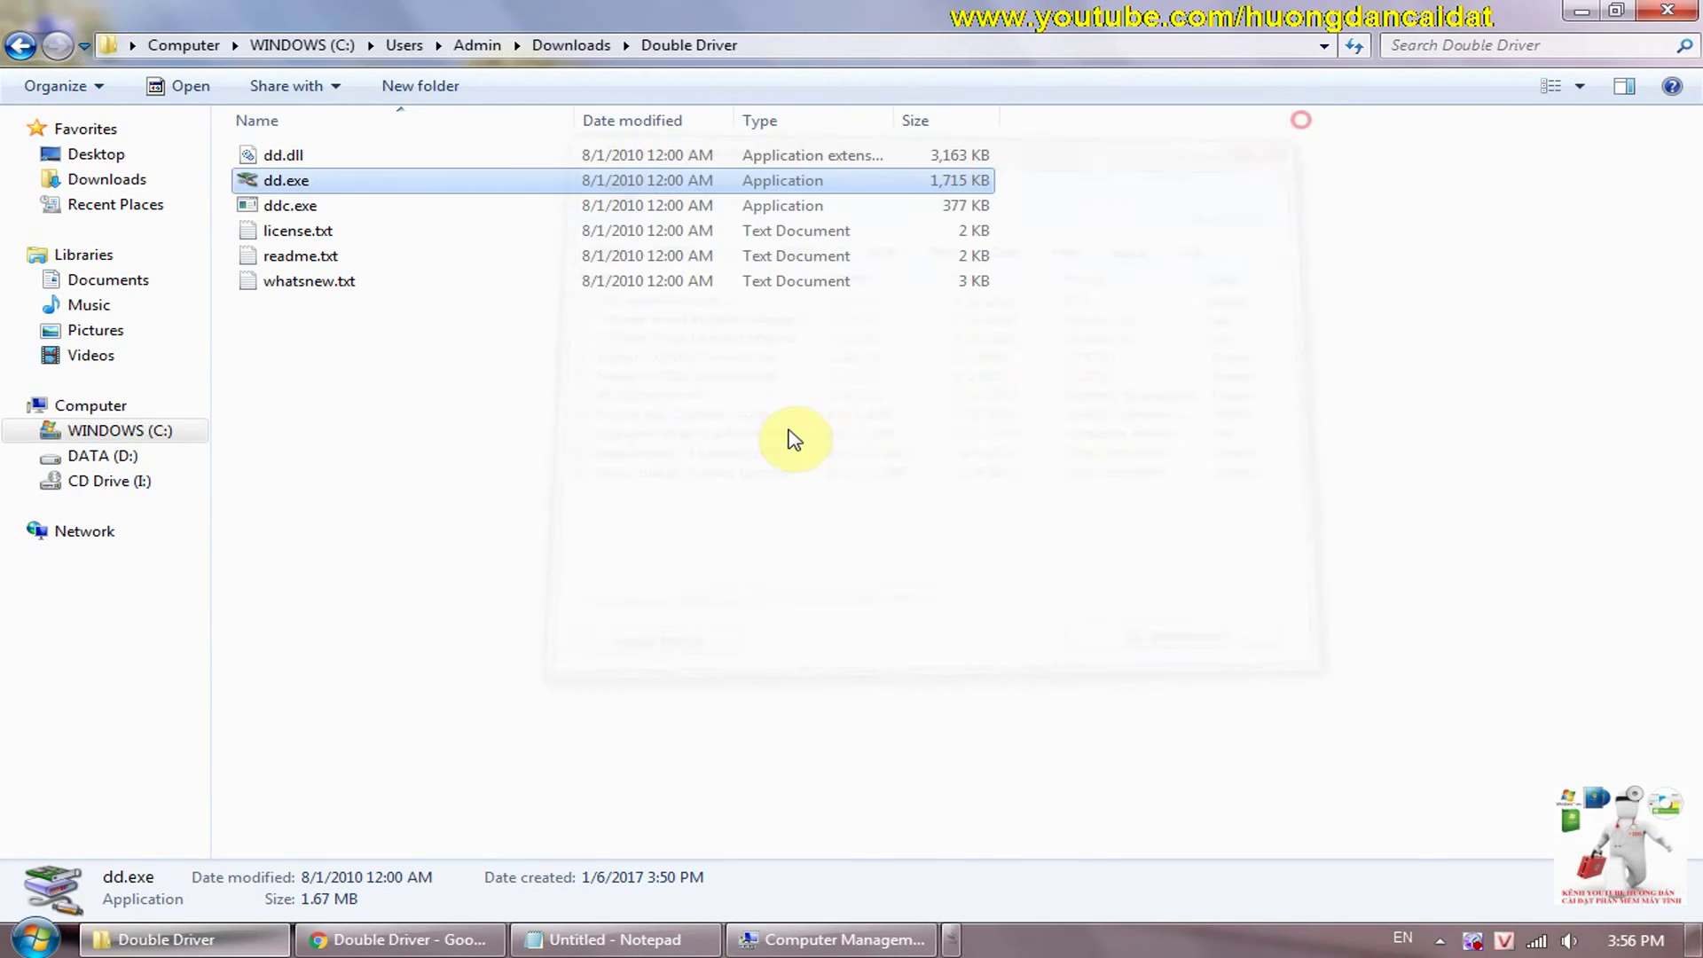
pyautogui.click(414, 184)
pyautogui.click(1581, 10)
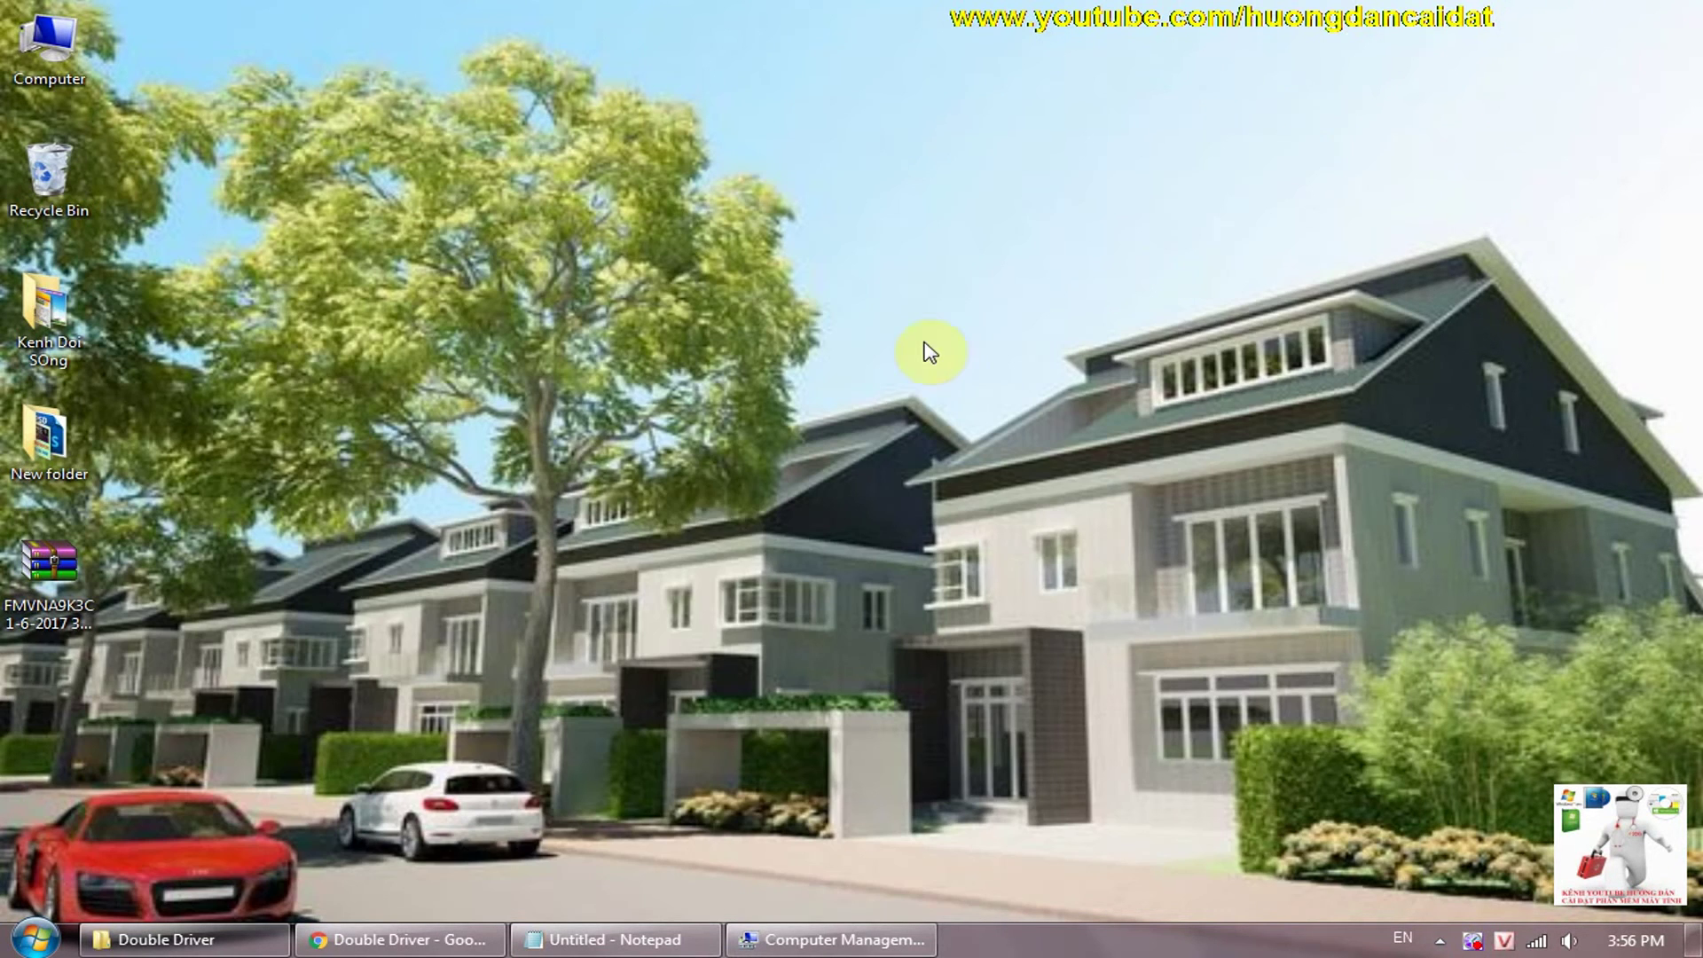
# Switch to Computer Management, maximize its window and check the hardware categories in Device Manager
pyautogui.click(832, 939)
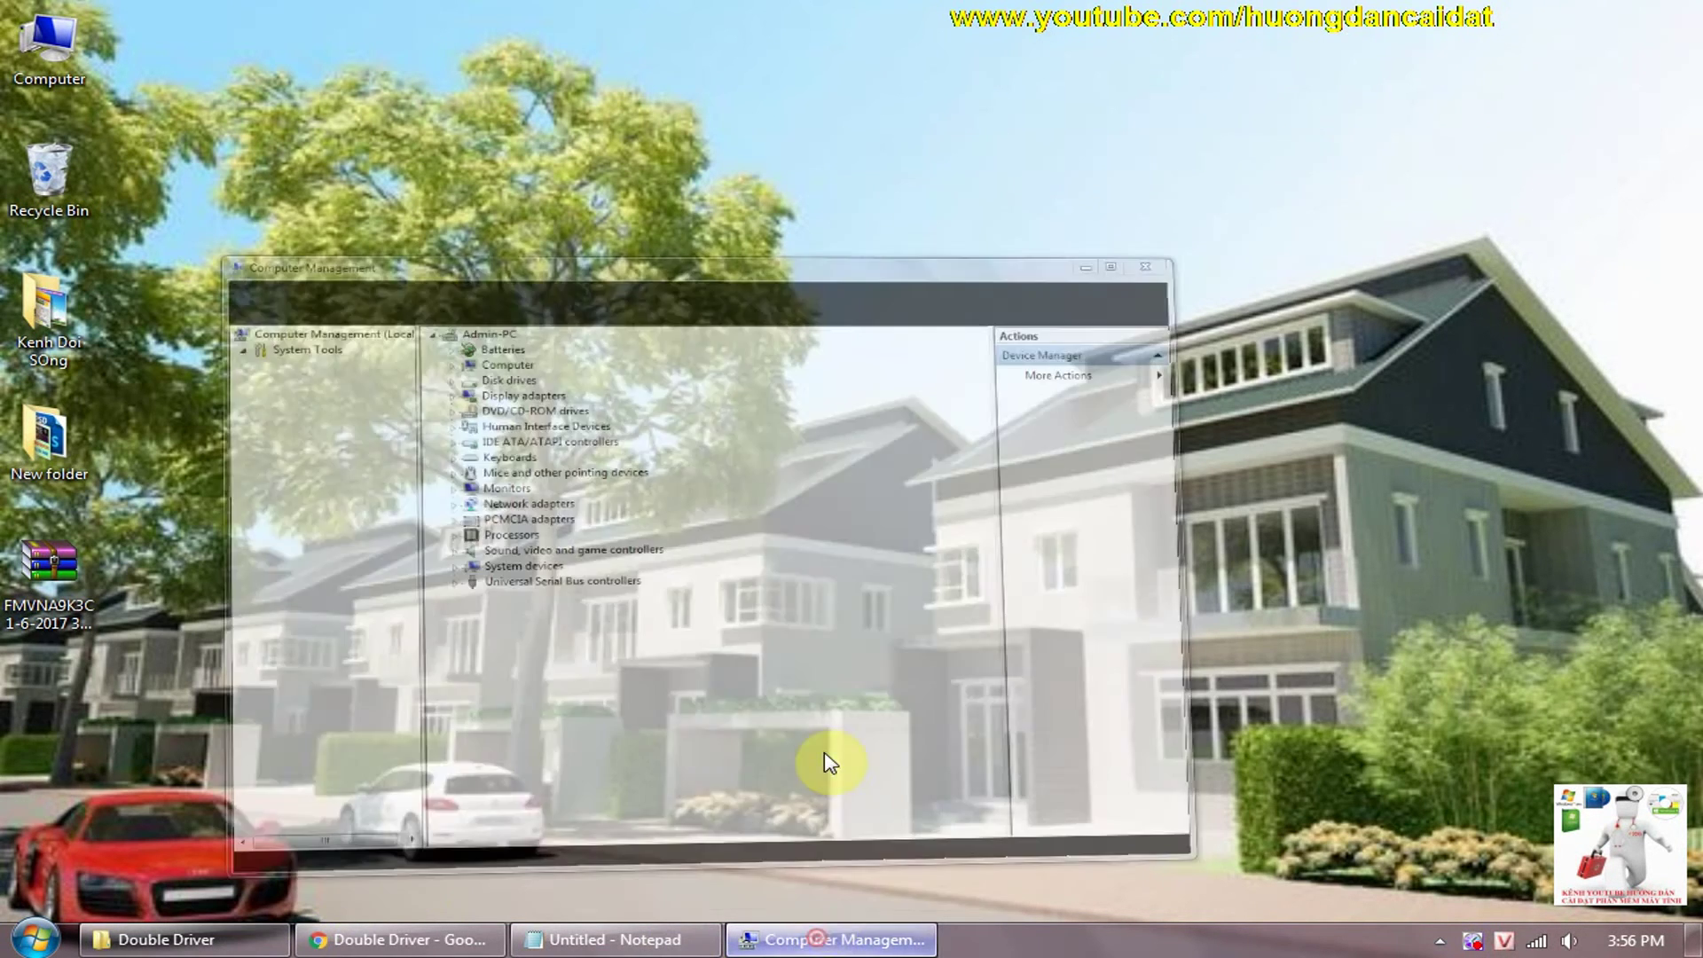
pyautogui.doubleClick(653, 29)
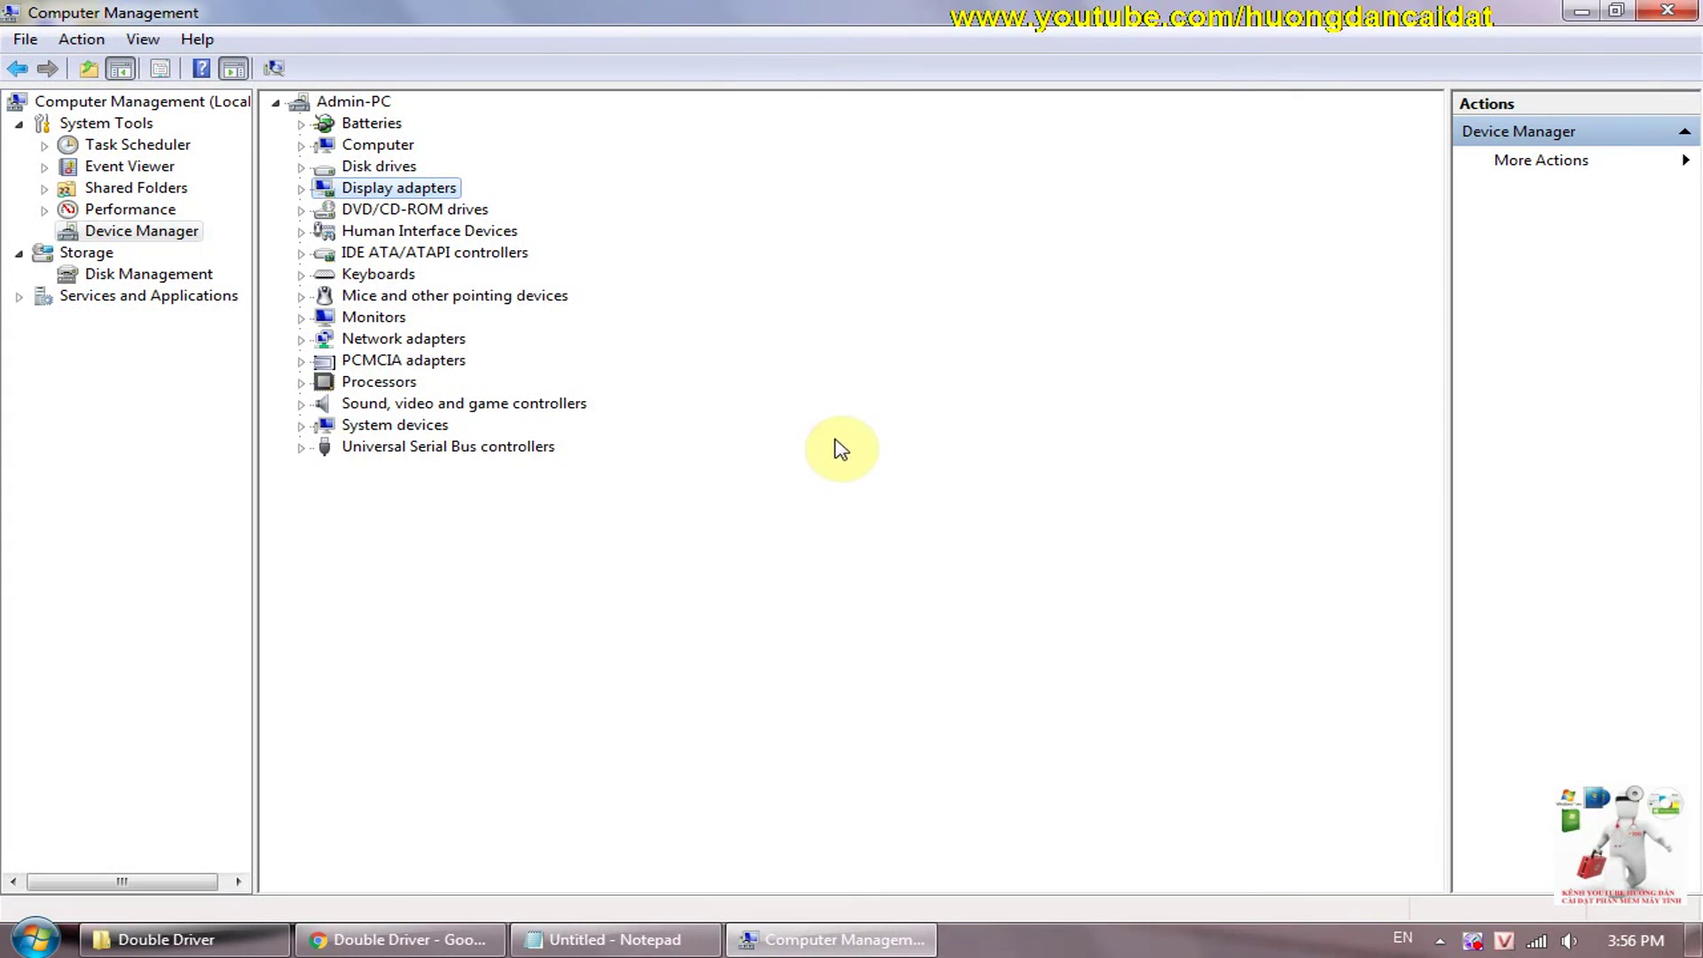
pyautogui.click(828, 486)
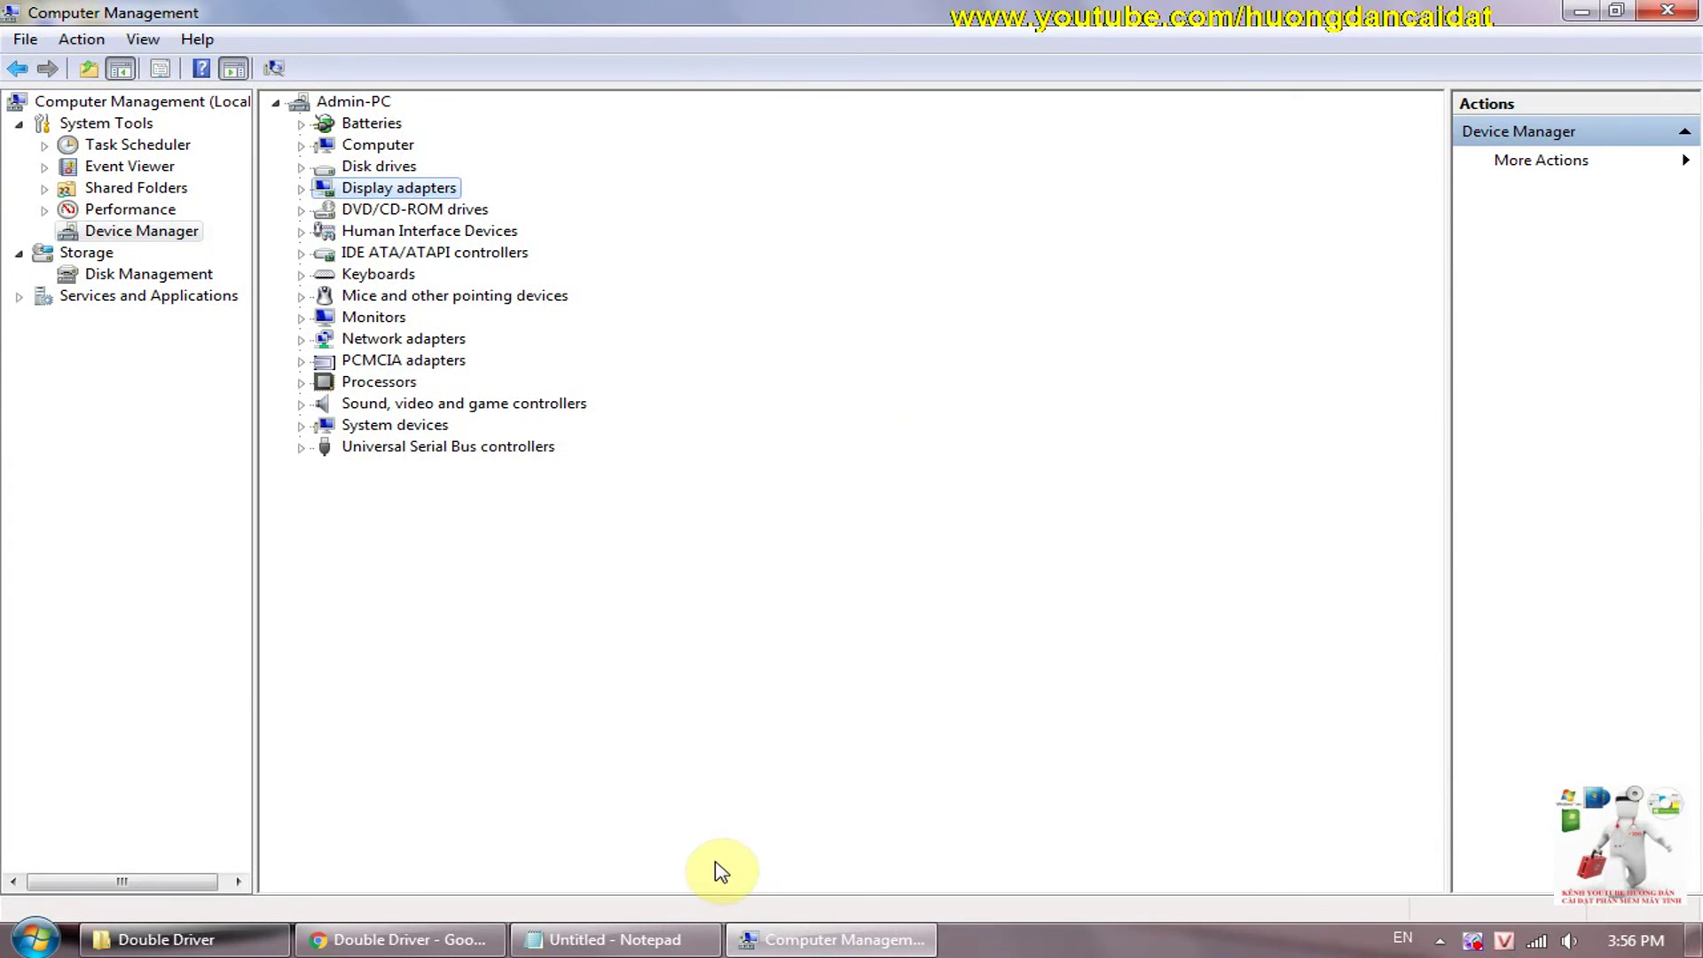
# Switch to Chrome and look over the YouTube channel page "Hướng dẫn cài đặt phần mềm máy tính"
pyautogui.click(399, 939)
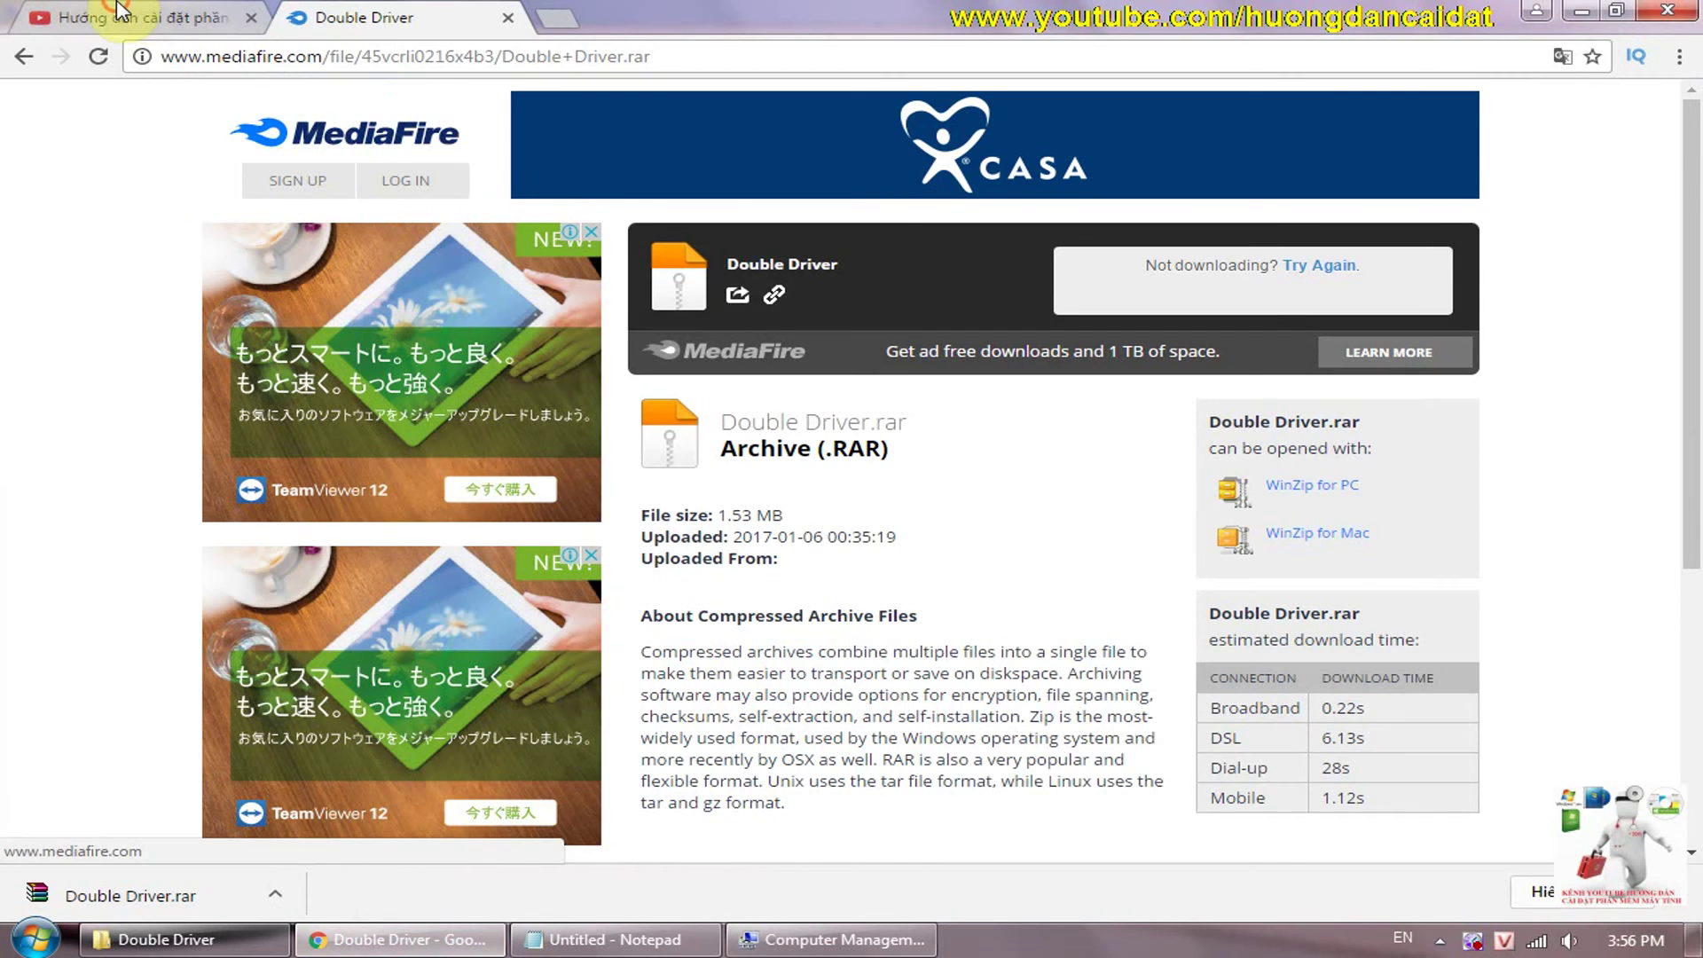
pyautogui.click(133, 18)
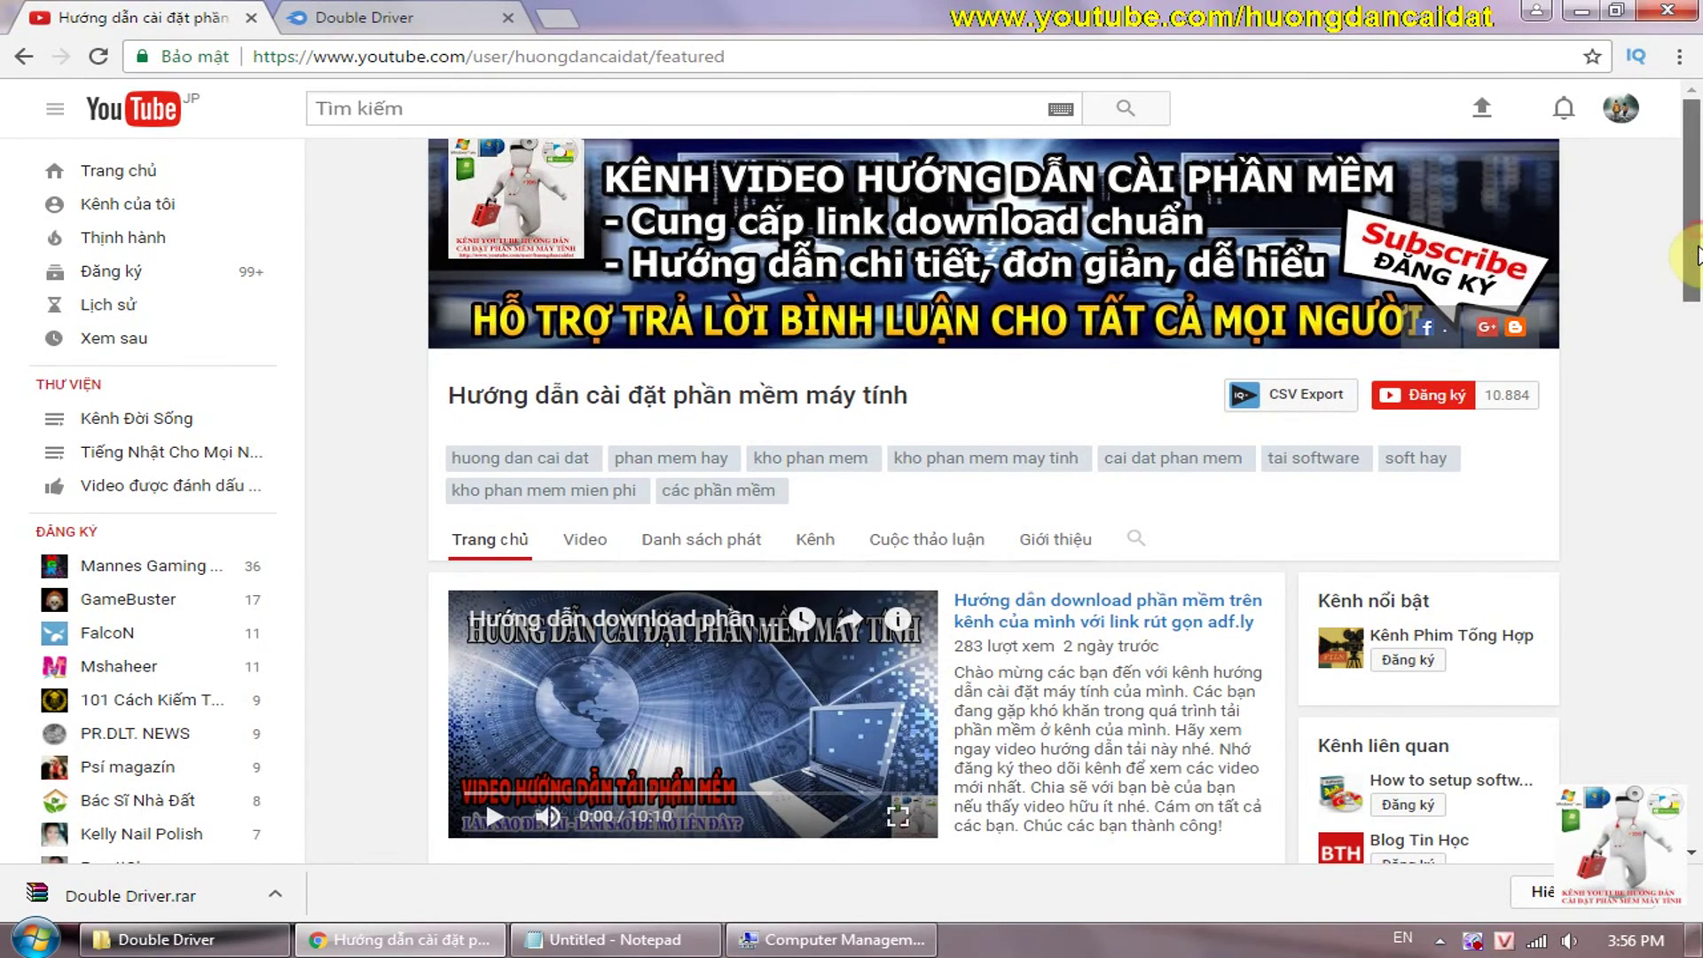
pyautogui.scroll(-2, 1698, 285)
pyautogui.moveTo(1699, 286); pyautogui.dragTo(1699, 238)
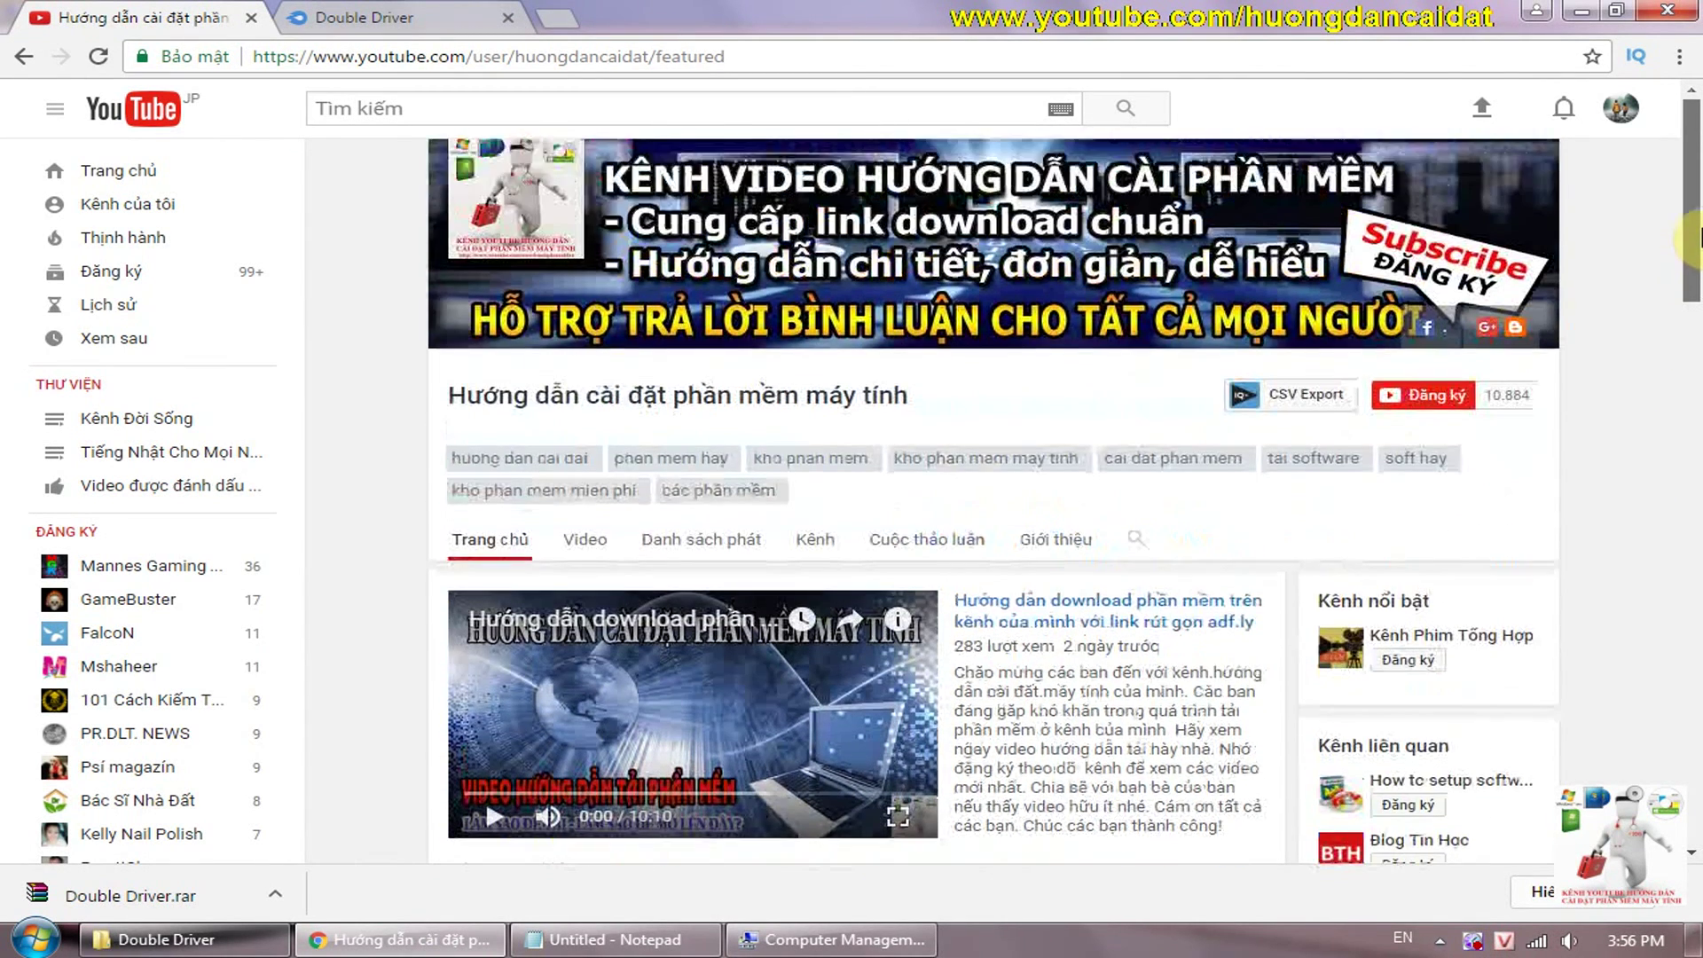